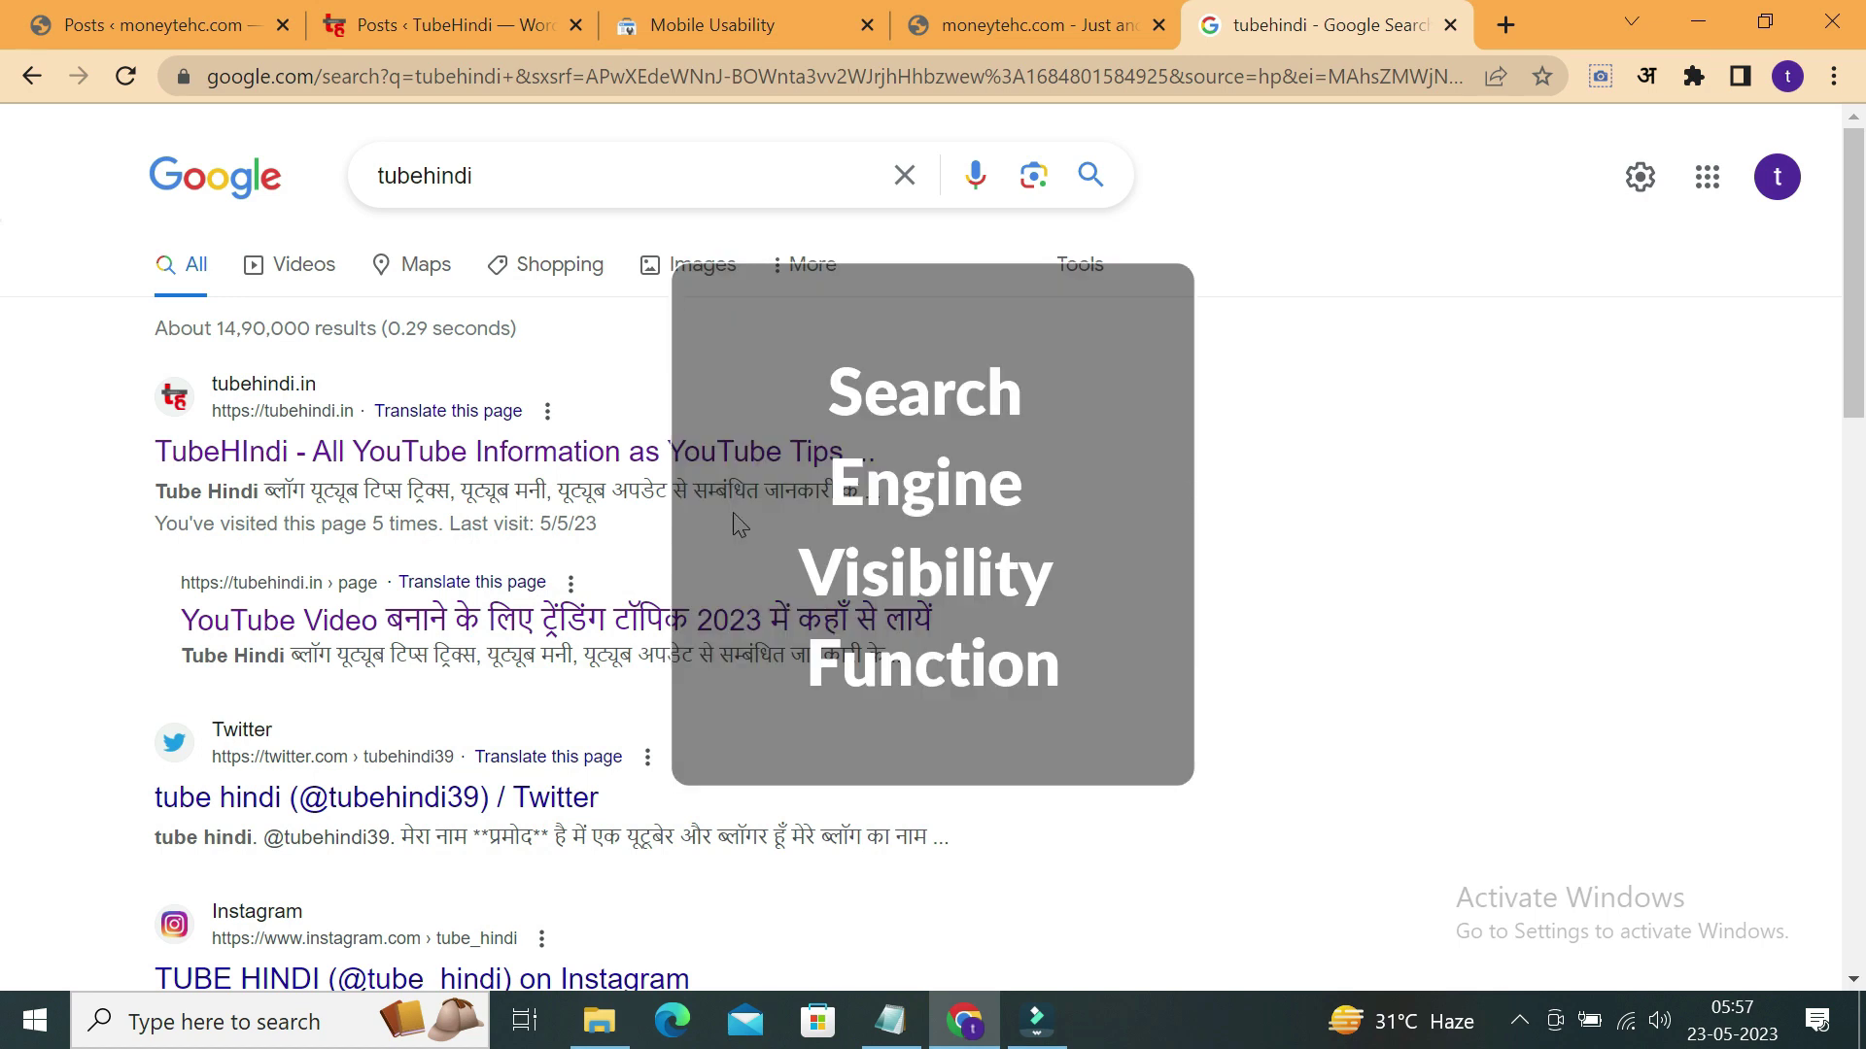
Copy the moneytehc.com site address from the address of its WordPress Posts page.
left_click(31, 16)
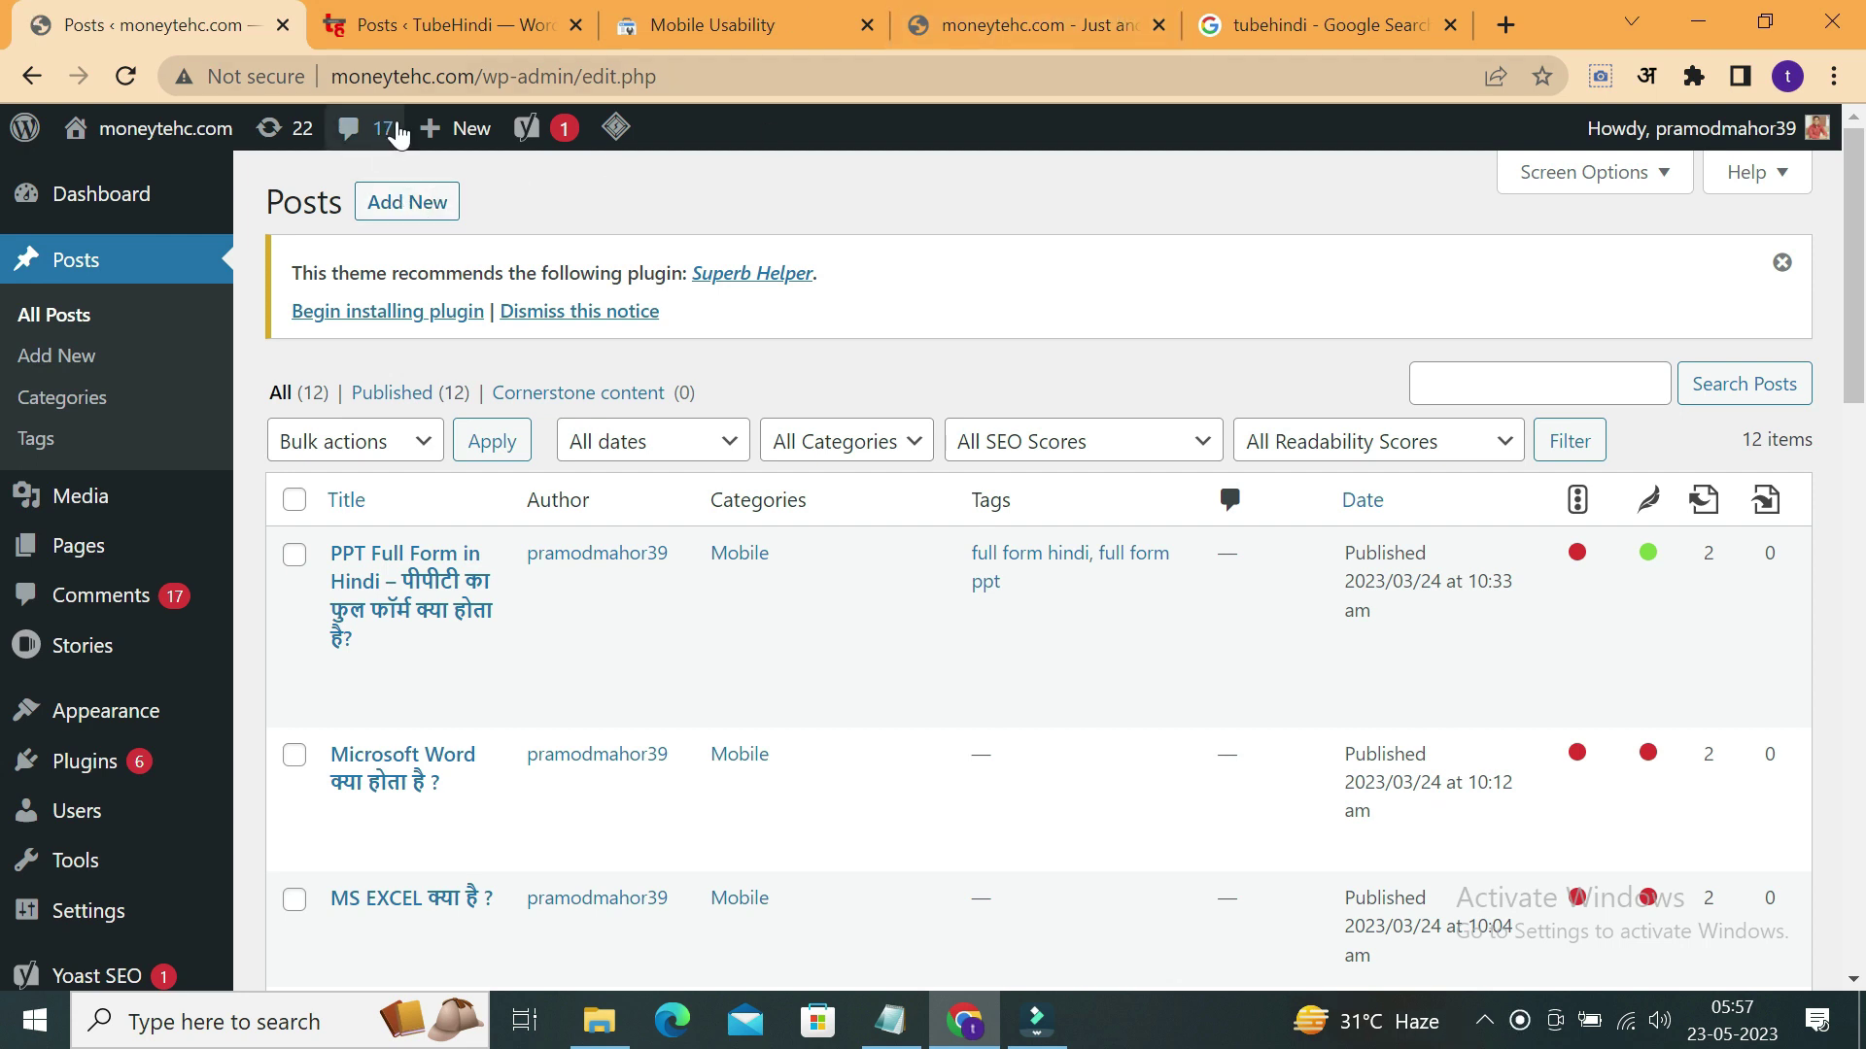
double_click(453, 76)
left_click_drag(332, 76, 484, 85)
key("ctrl+c")
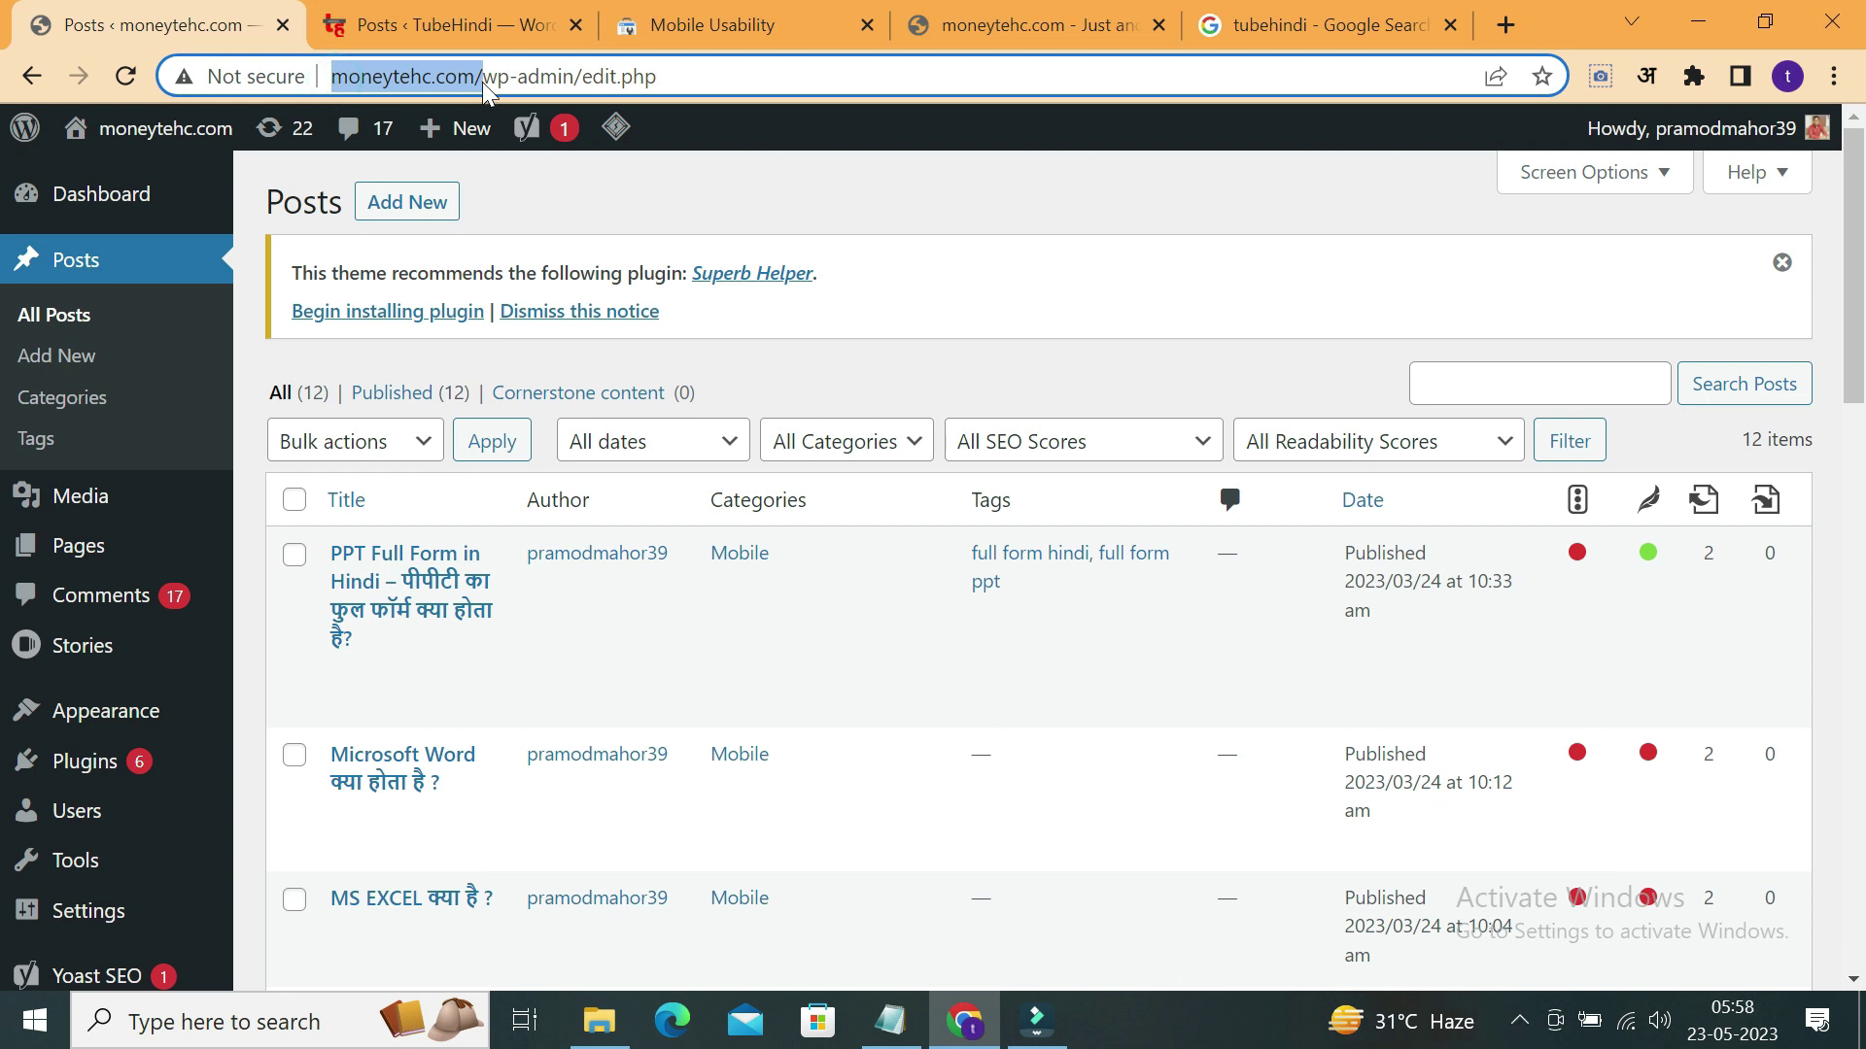
left_click(1215, 17)
double_click(612, 188)
key("ctrl+v")
key("Return")
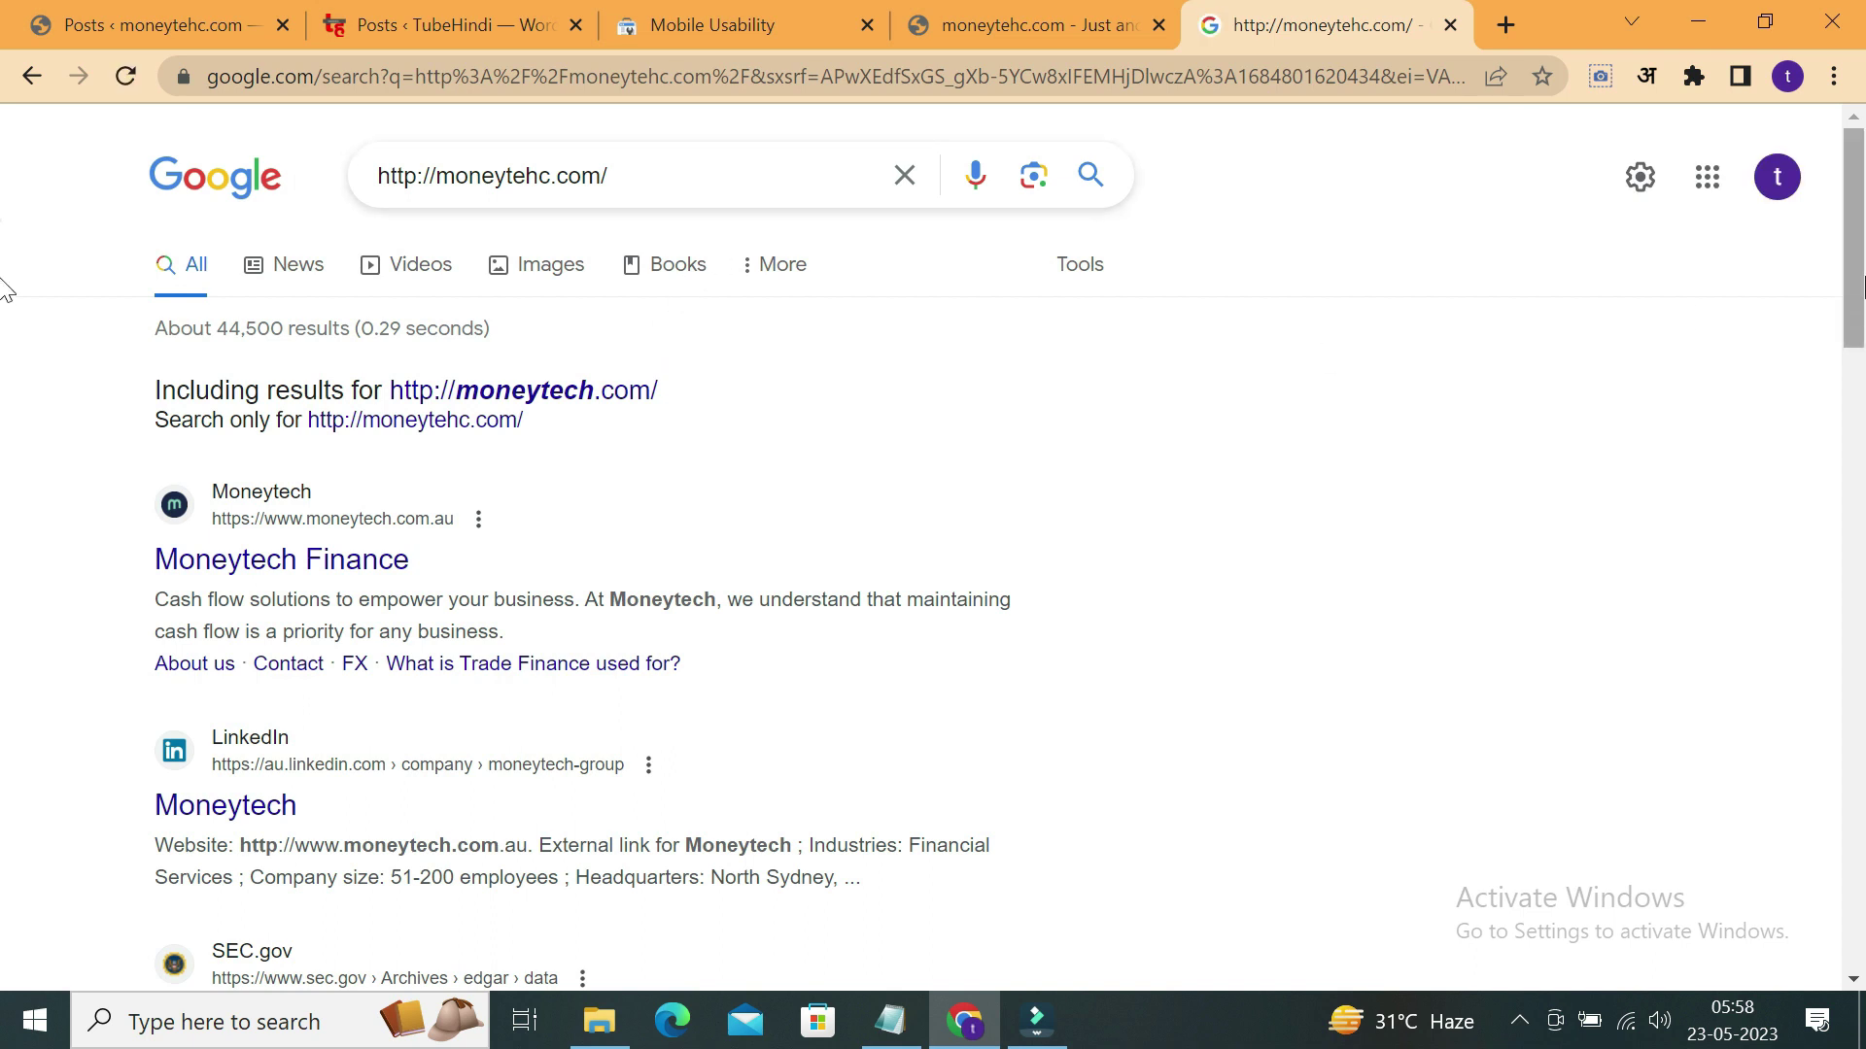
scroll(1843, 486, "down", 10)
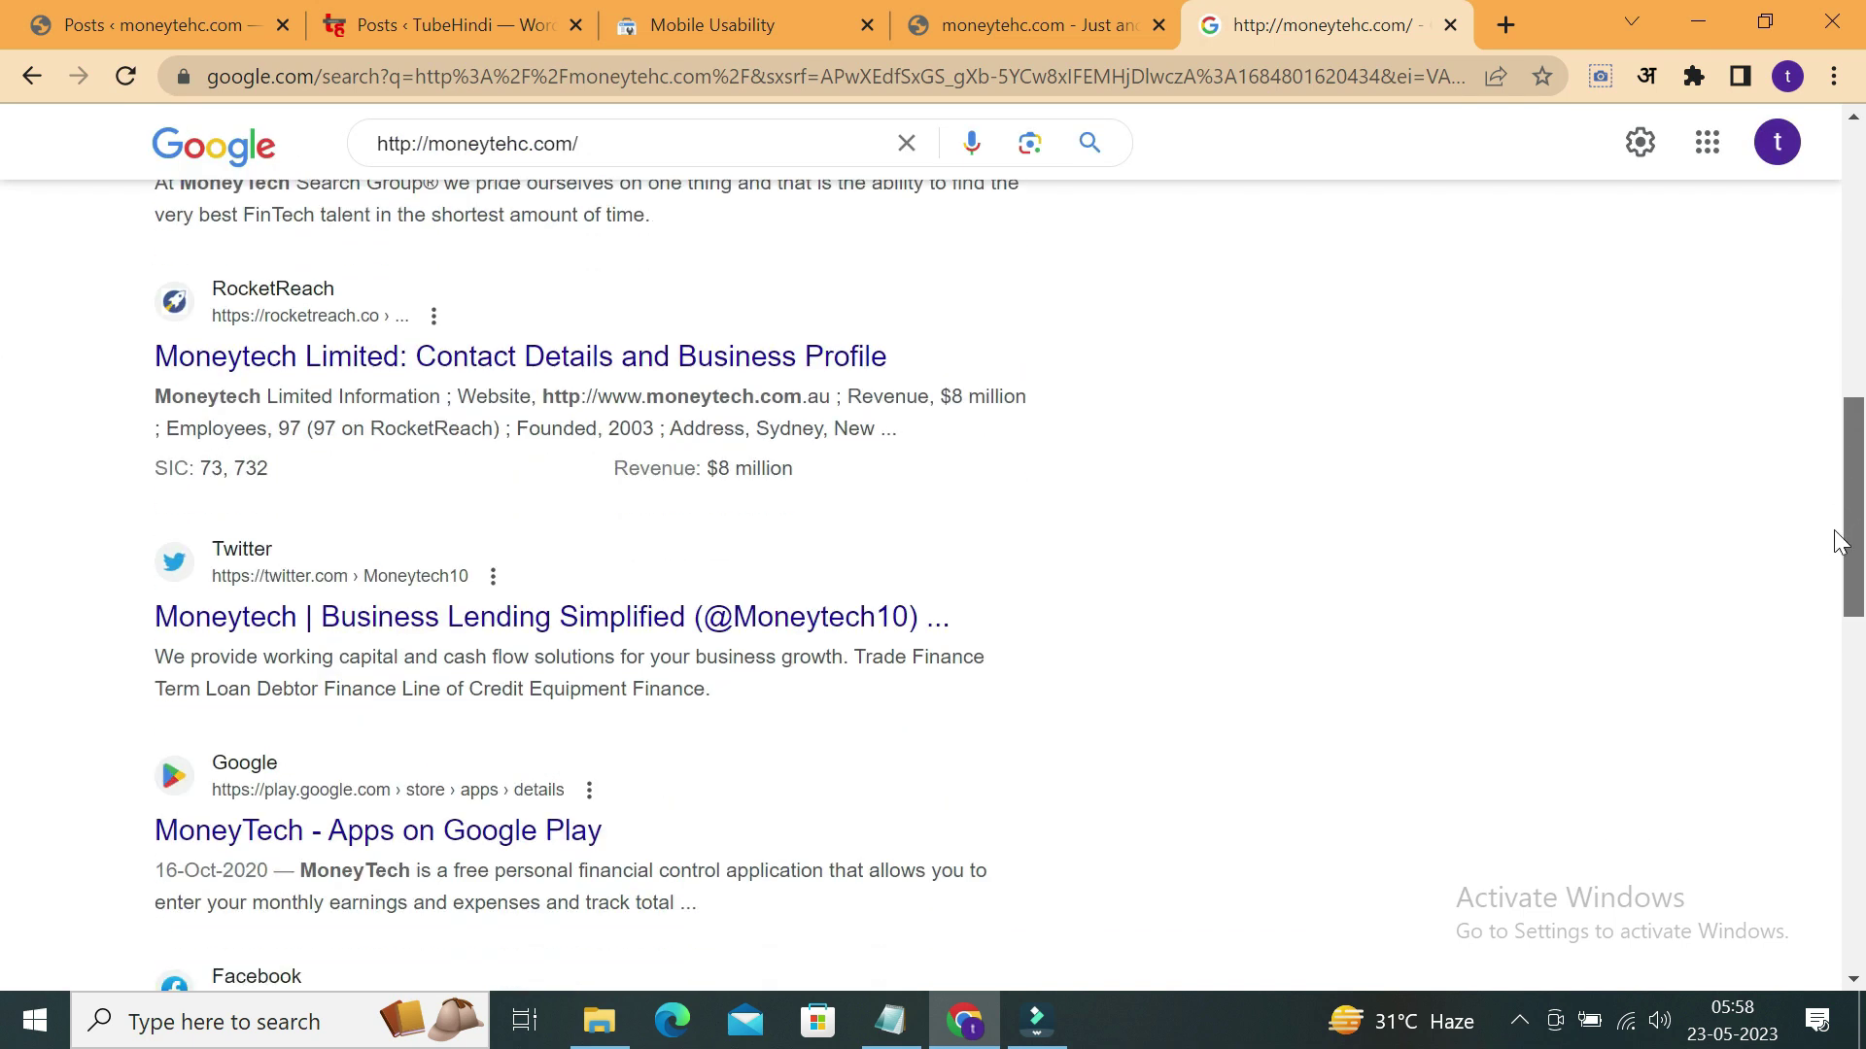
left_click_drag(1840, 541, 1831, 682)
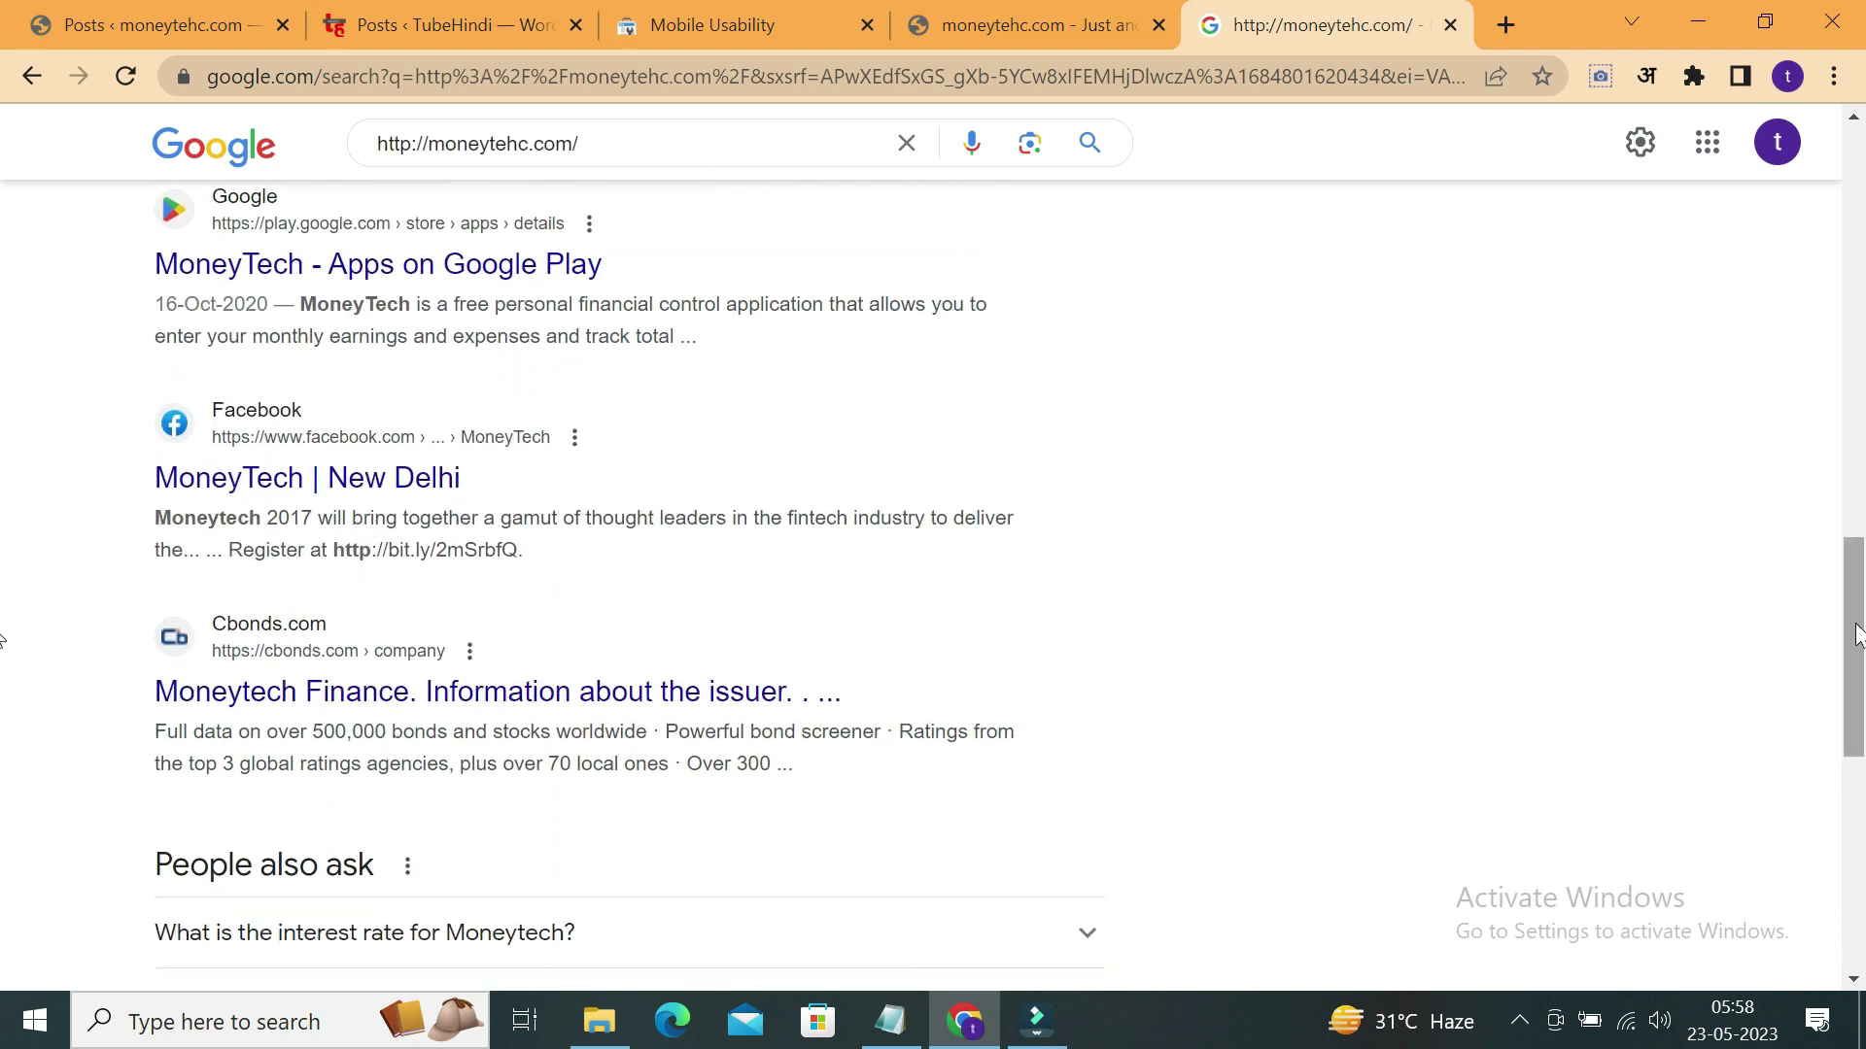
left_click_drag(1861, 677, 1855, 192)
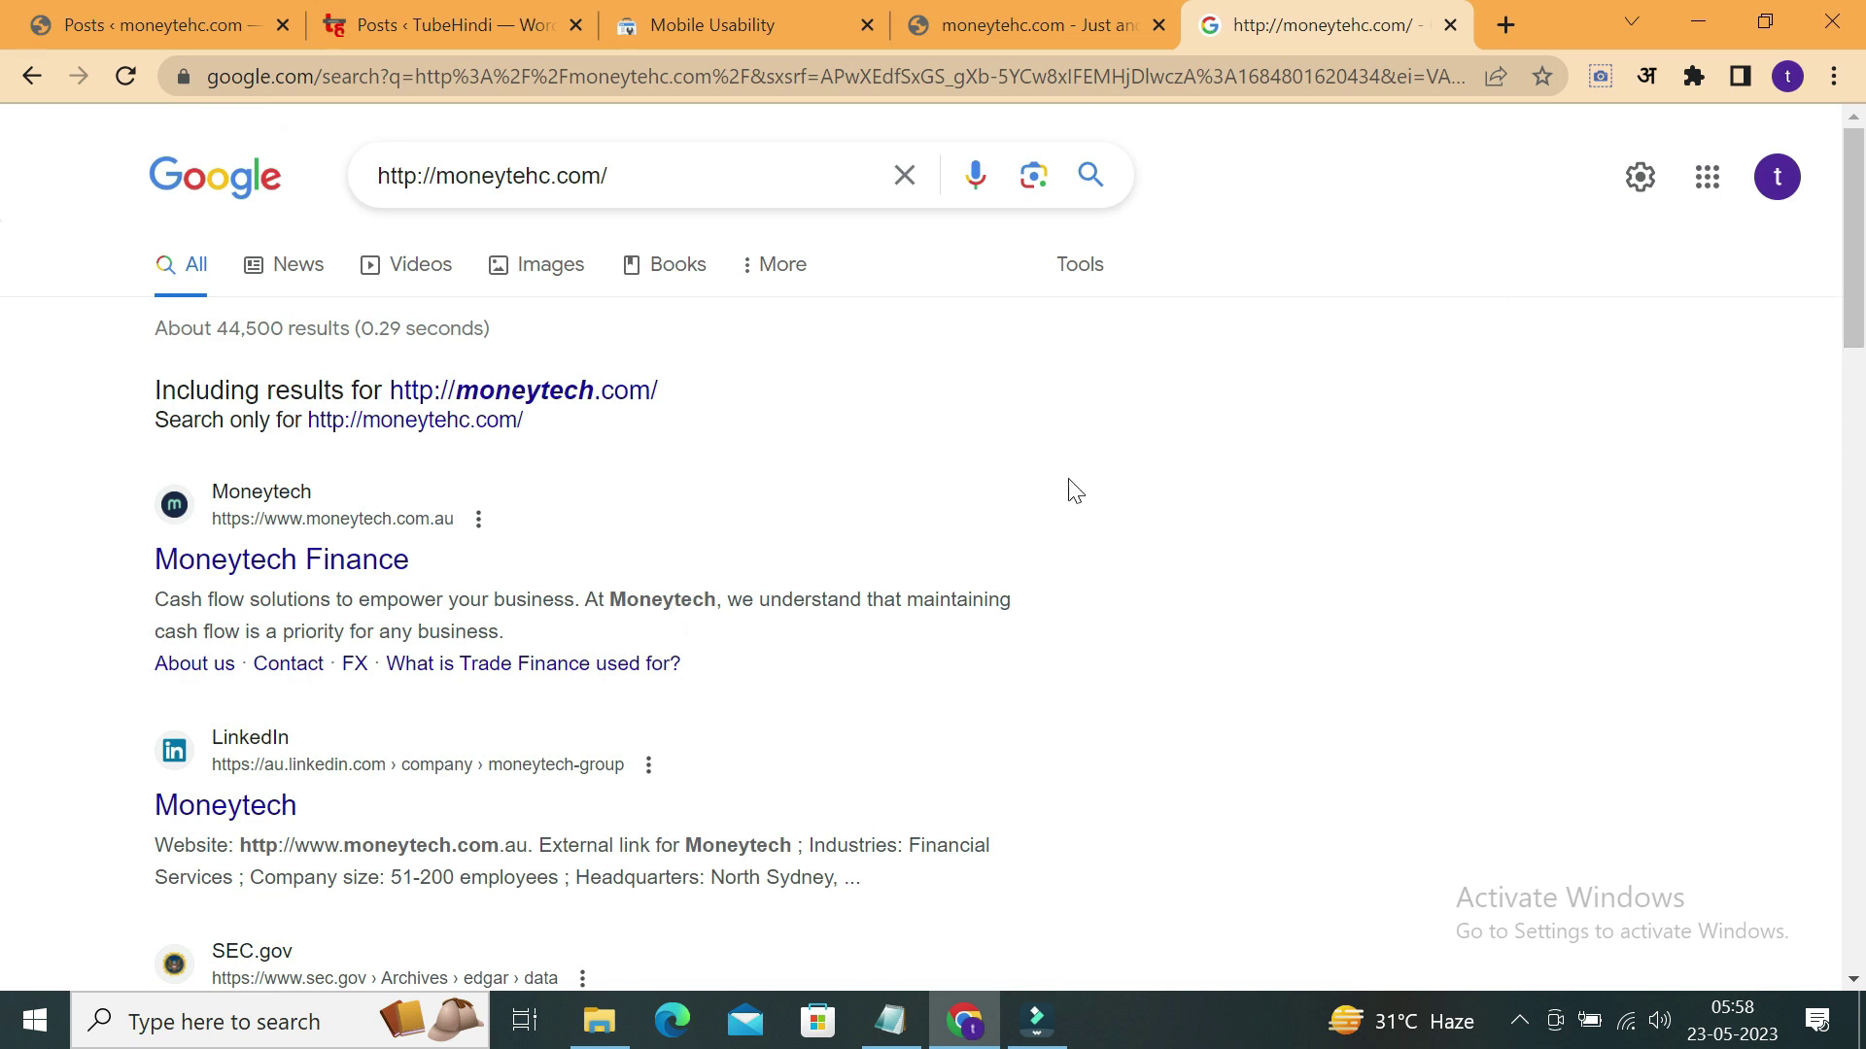
Open the Reading settings of moneytehc.com and toggle the option discouraging search engines from indexing off and on again.
left_click(82, 14)
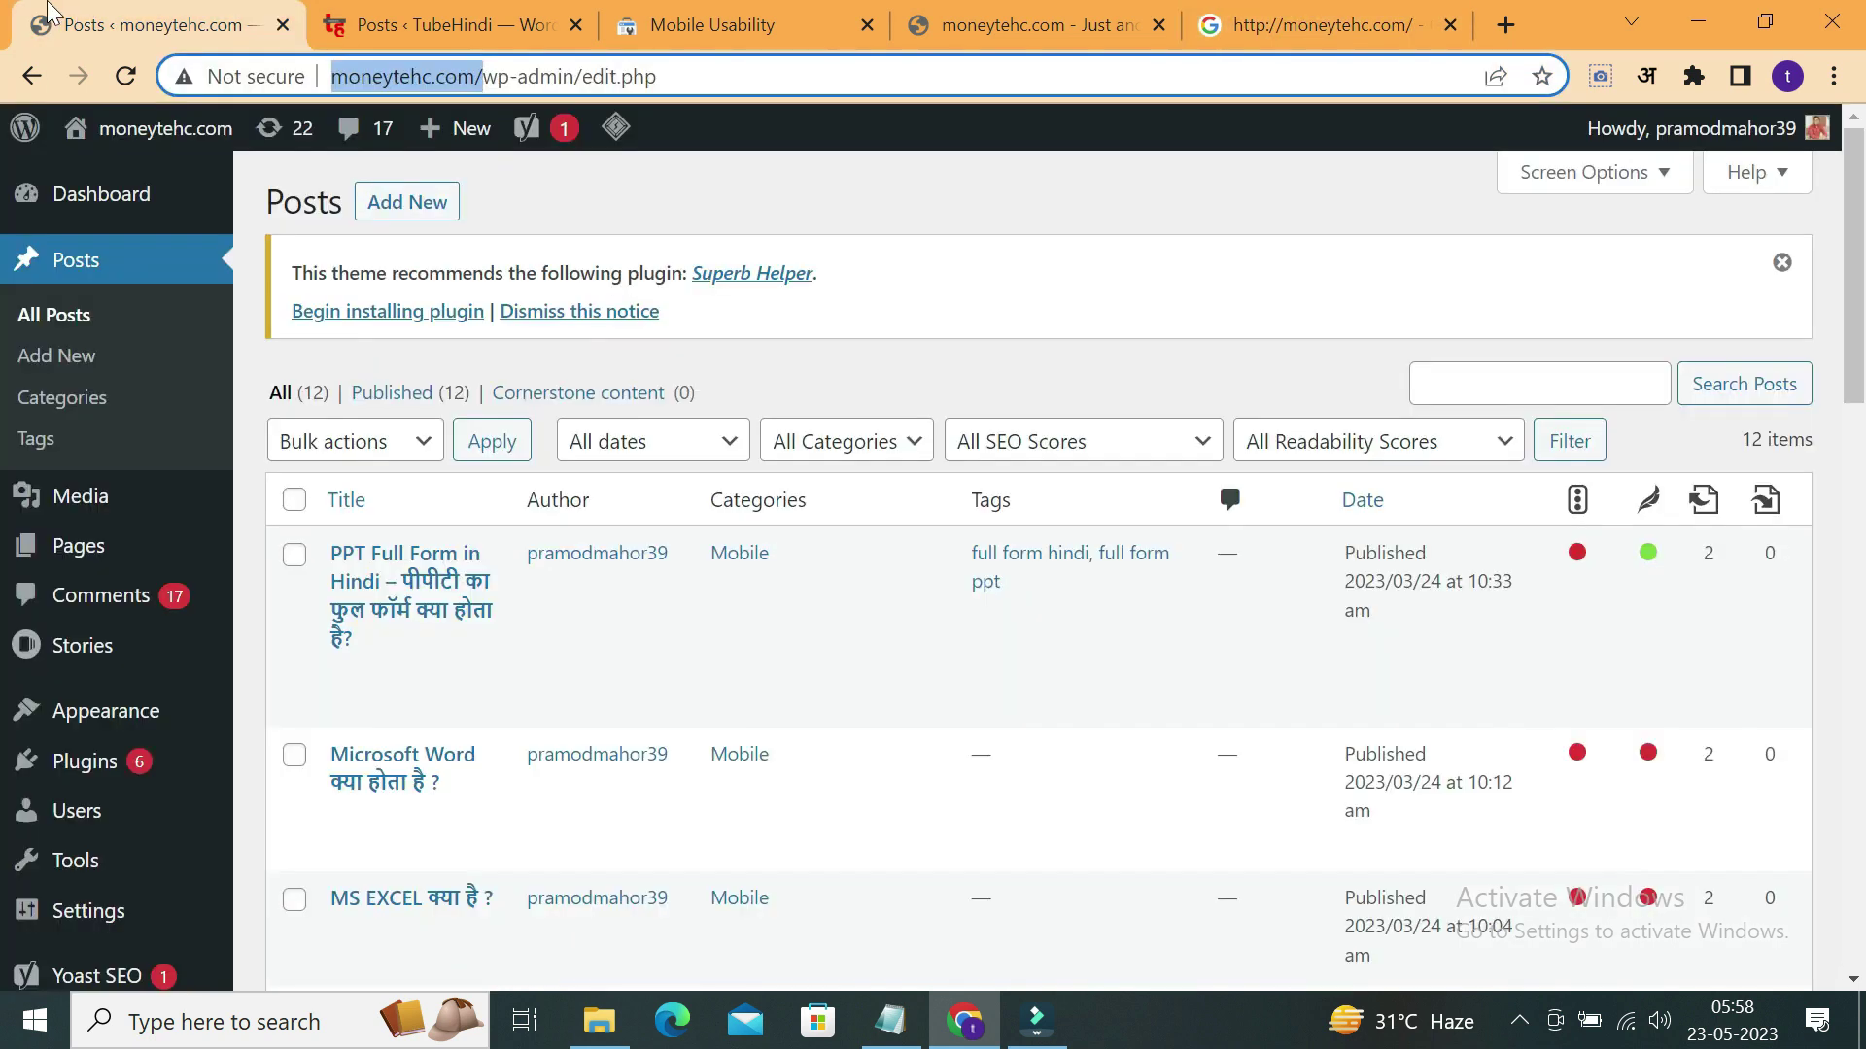
left_click_drag(1856, 229, 1859, 349)
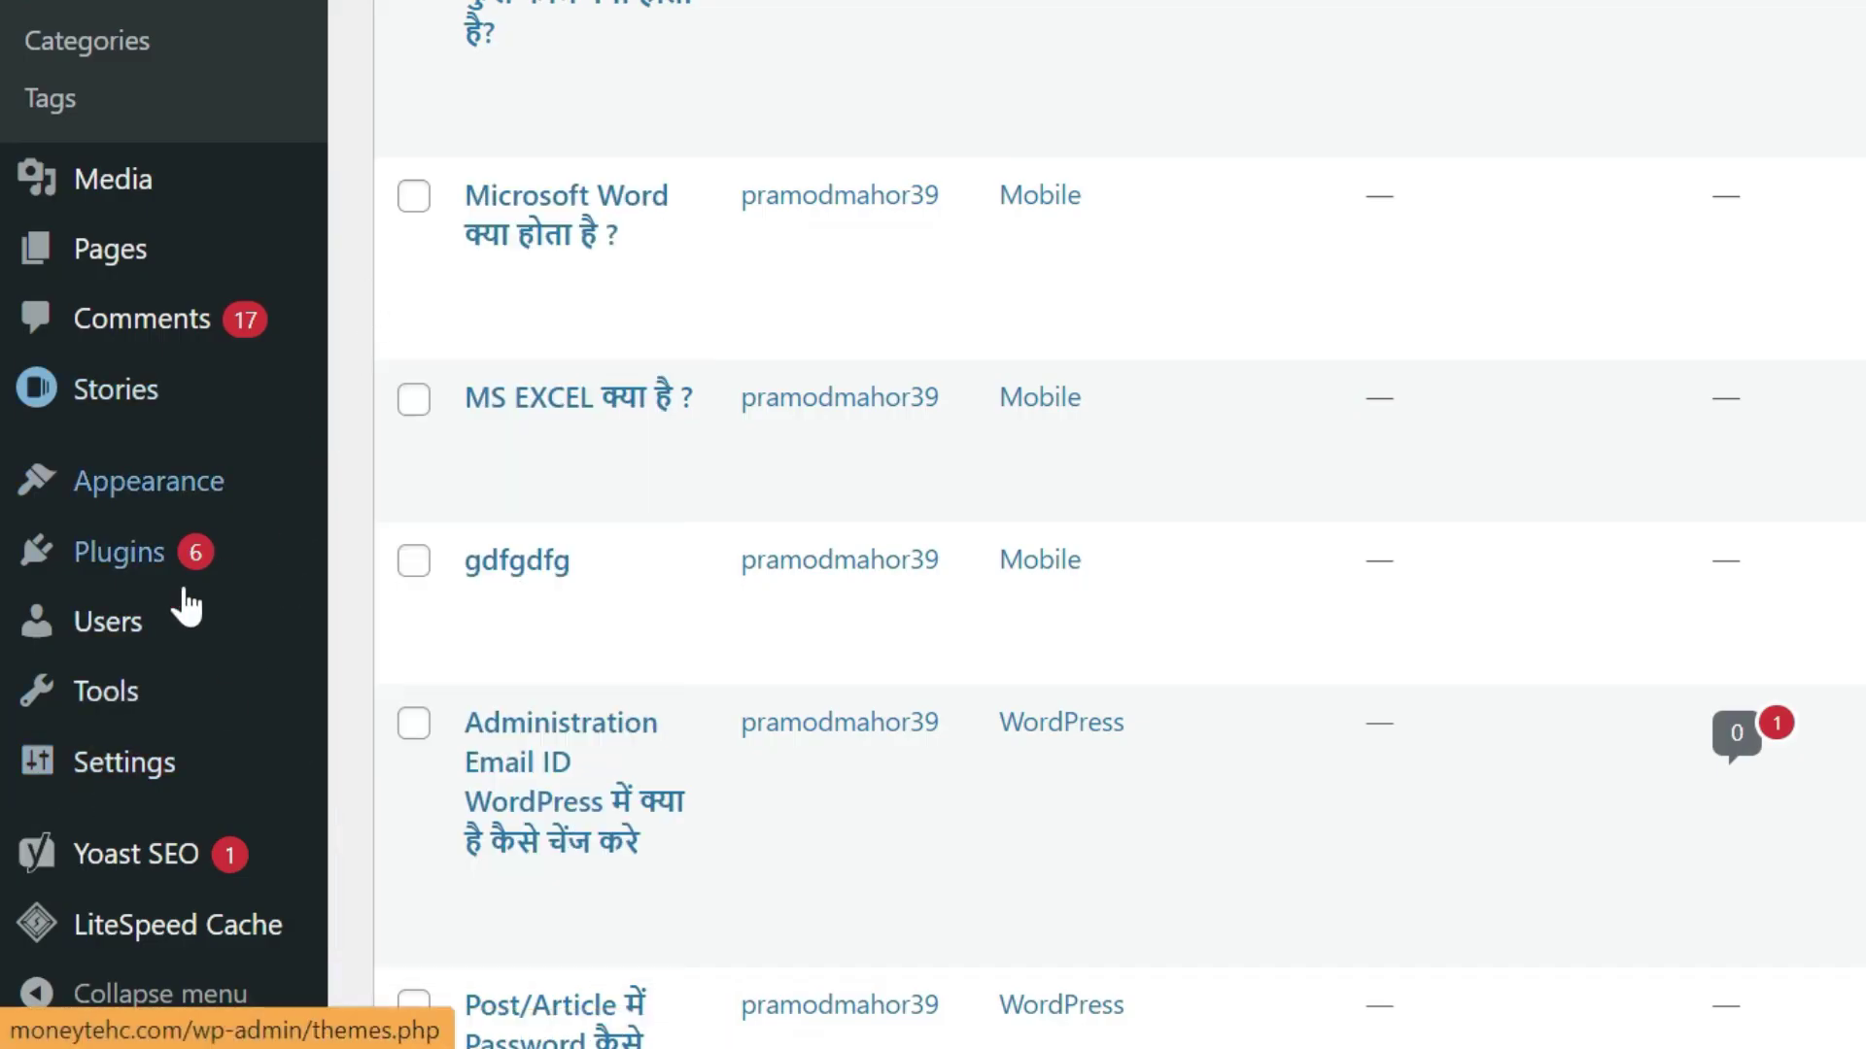
mouse_move(150, 782)
left_click(357, 261)
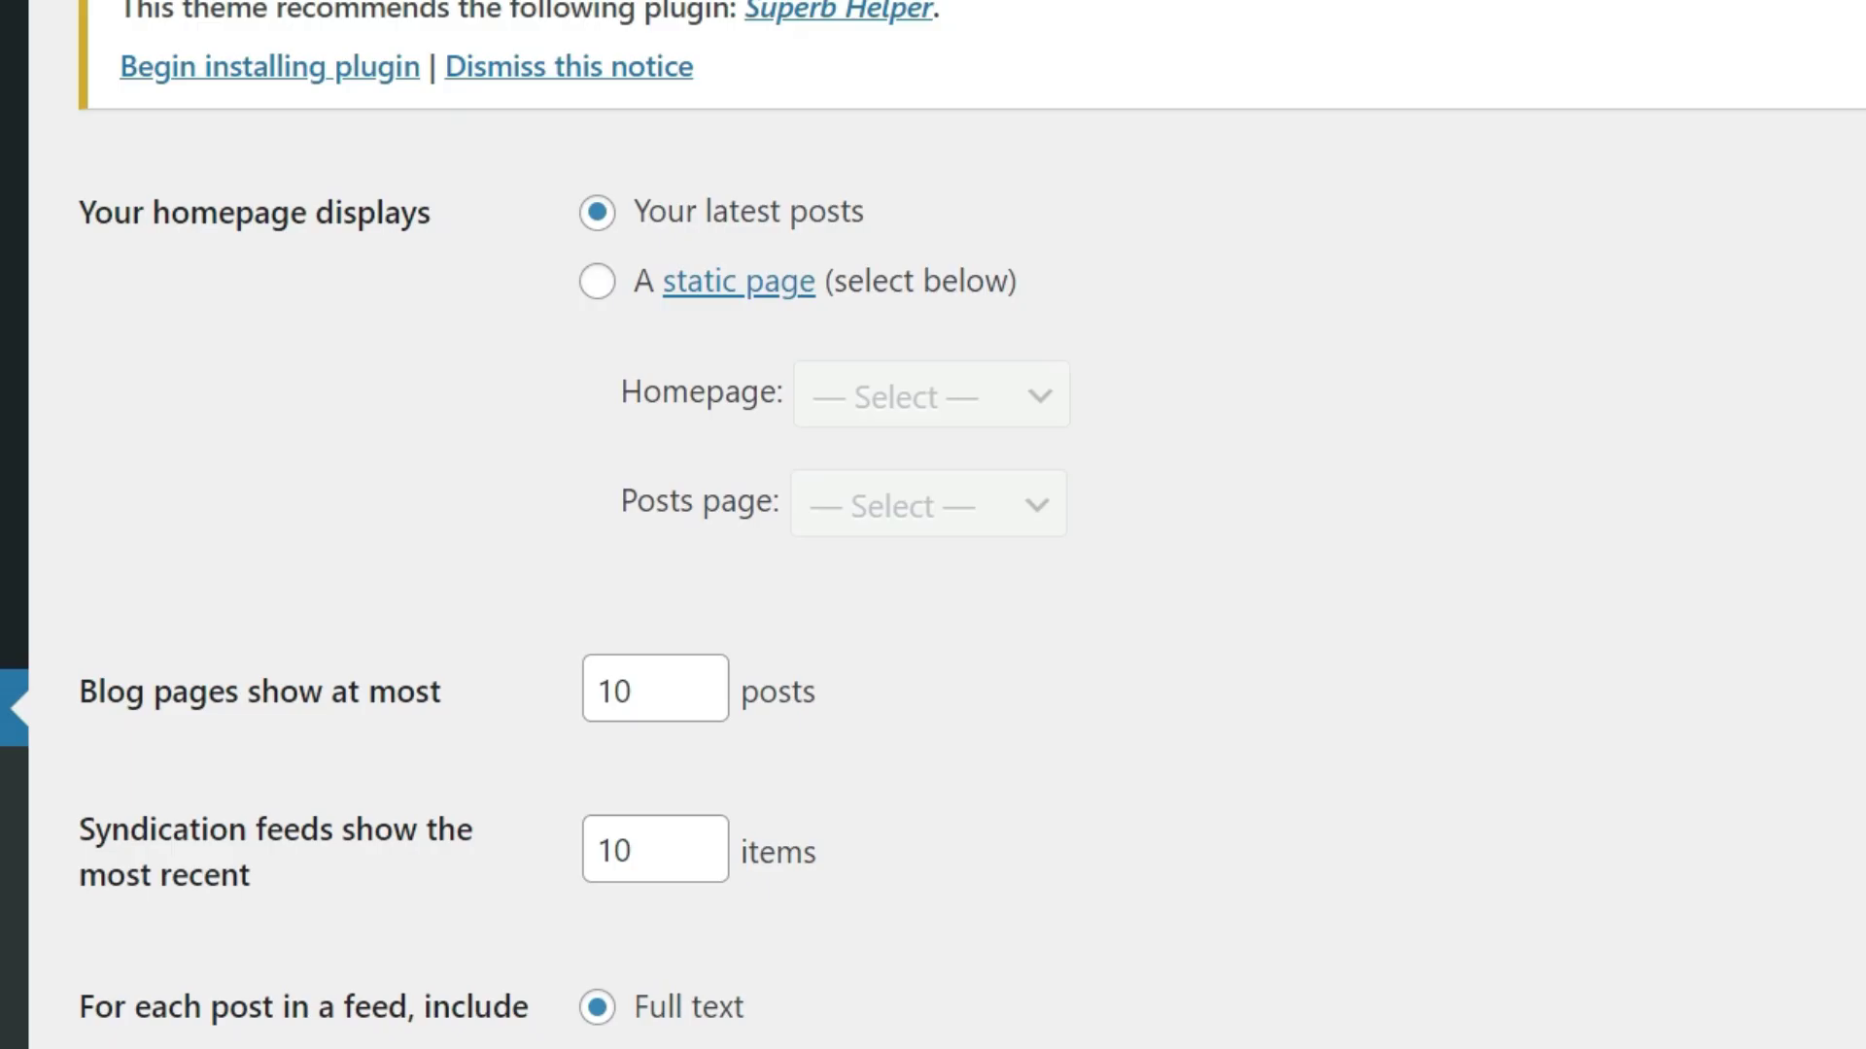
scroll(933, 524, "down", 1)
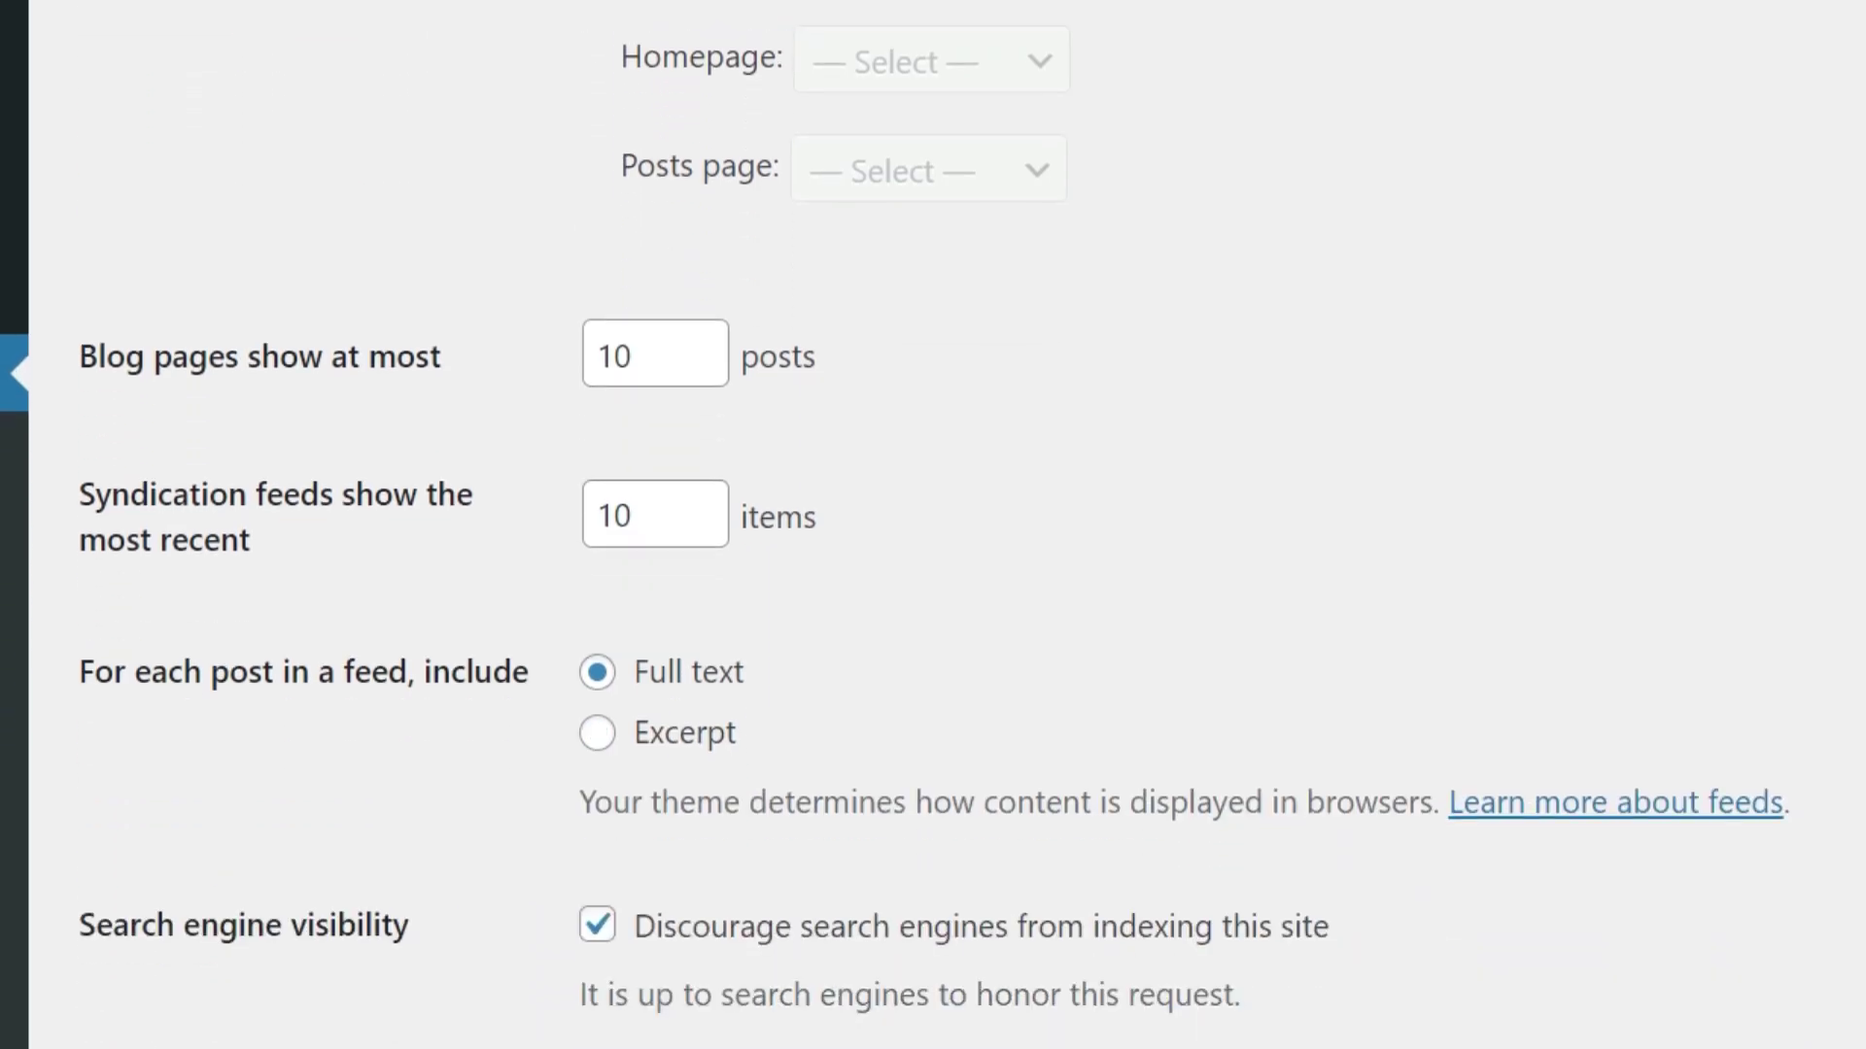
scroll(932, 525, "down", 2)
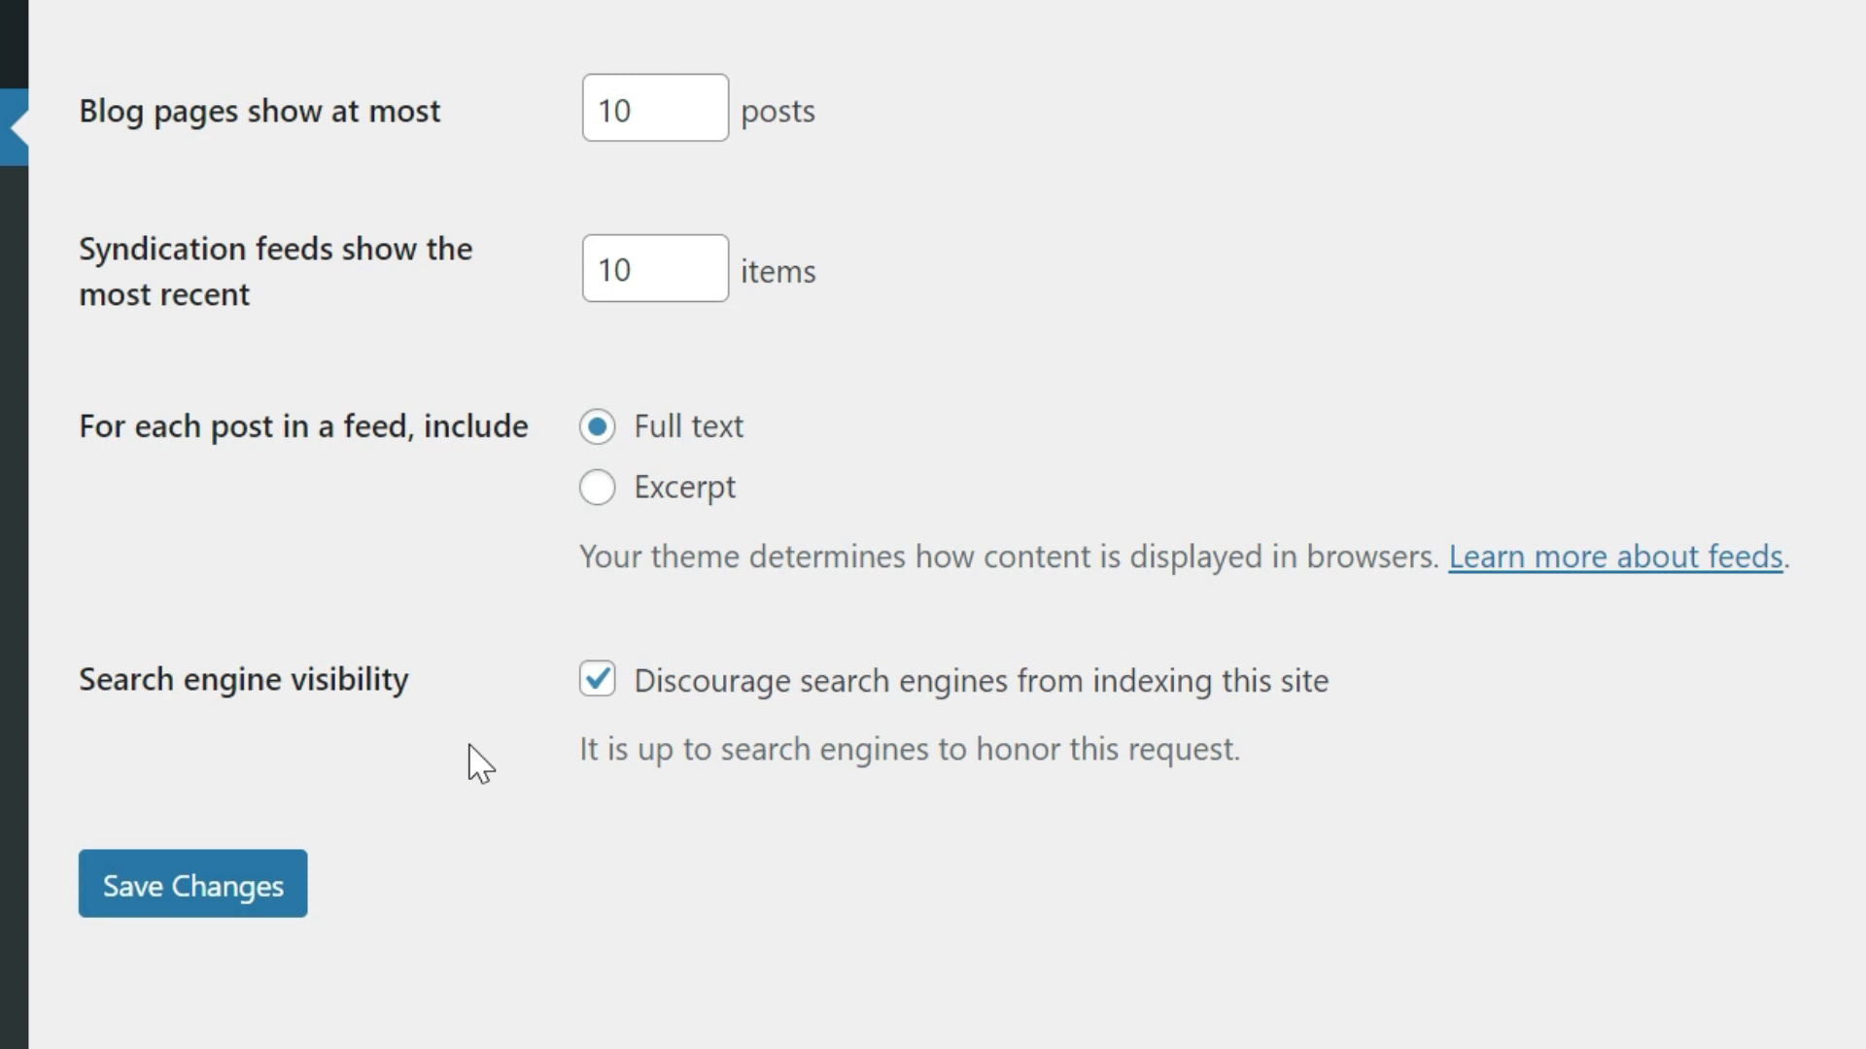
left_click(607, 695)
left_click(589, 696)
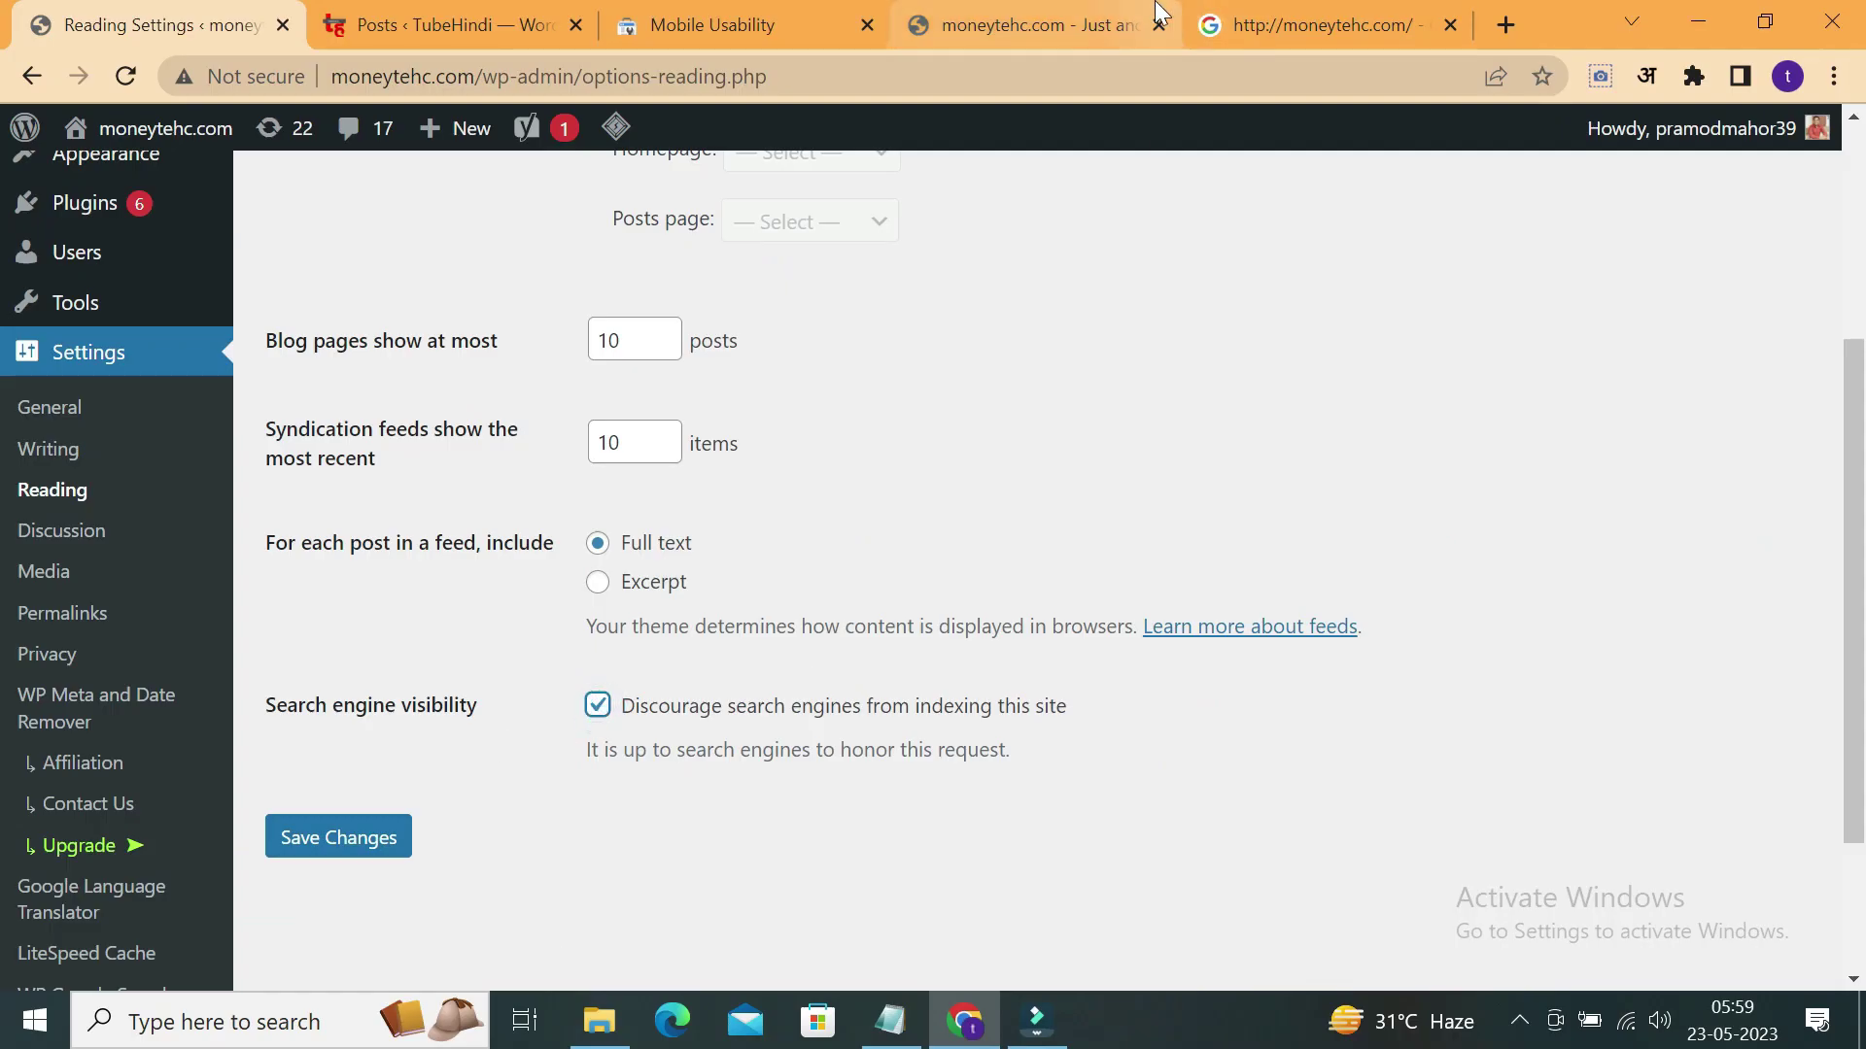
Open the Reading settings of the TubeHindi WordPress site and check its search engine visibility option.
left_click(1134, 21)
left_click(1321, 24)
left_click(452, 24)
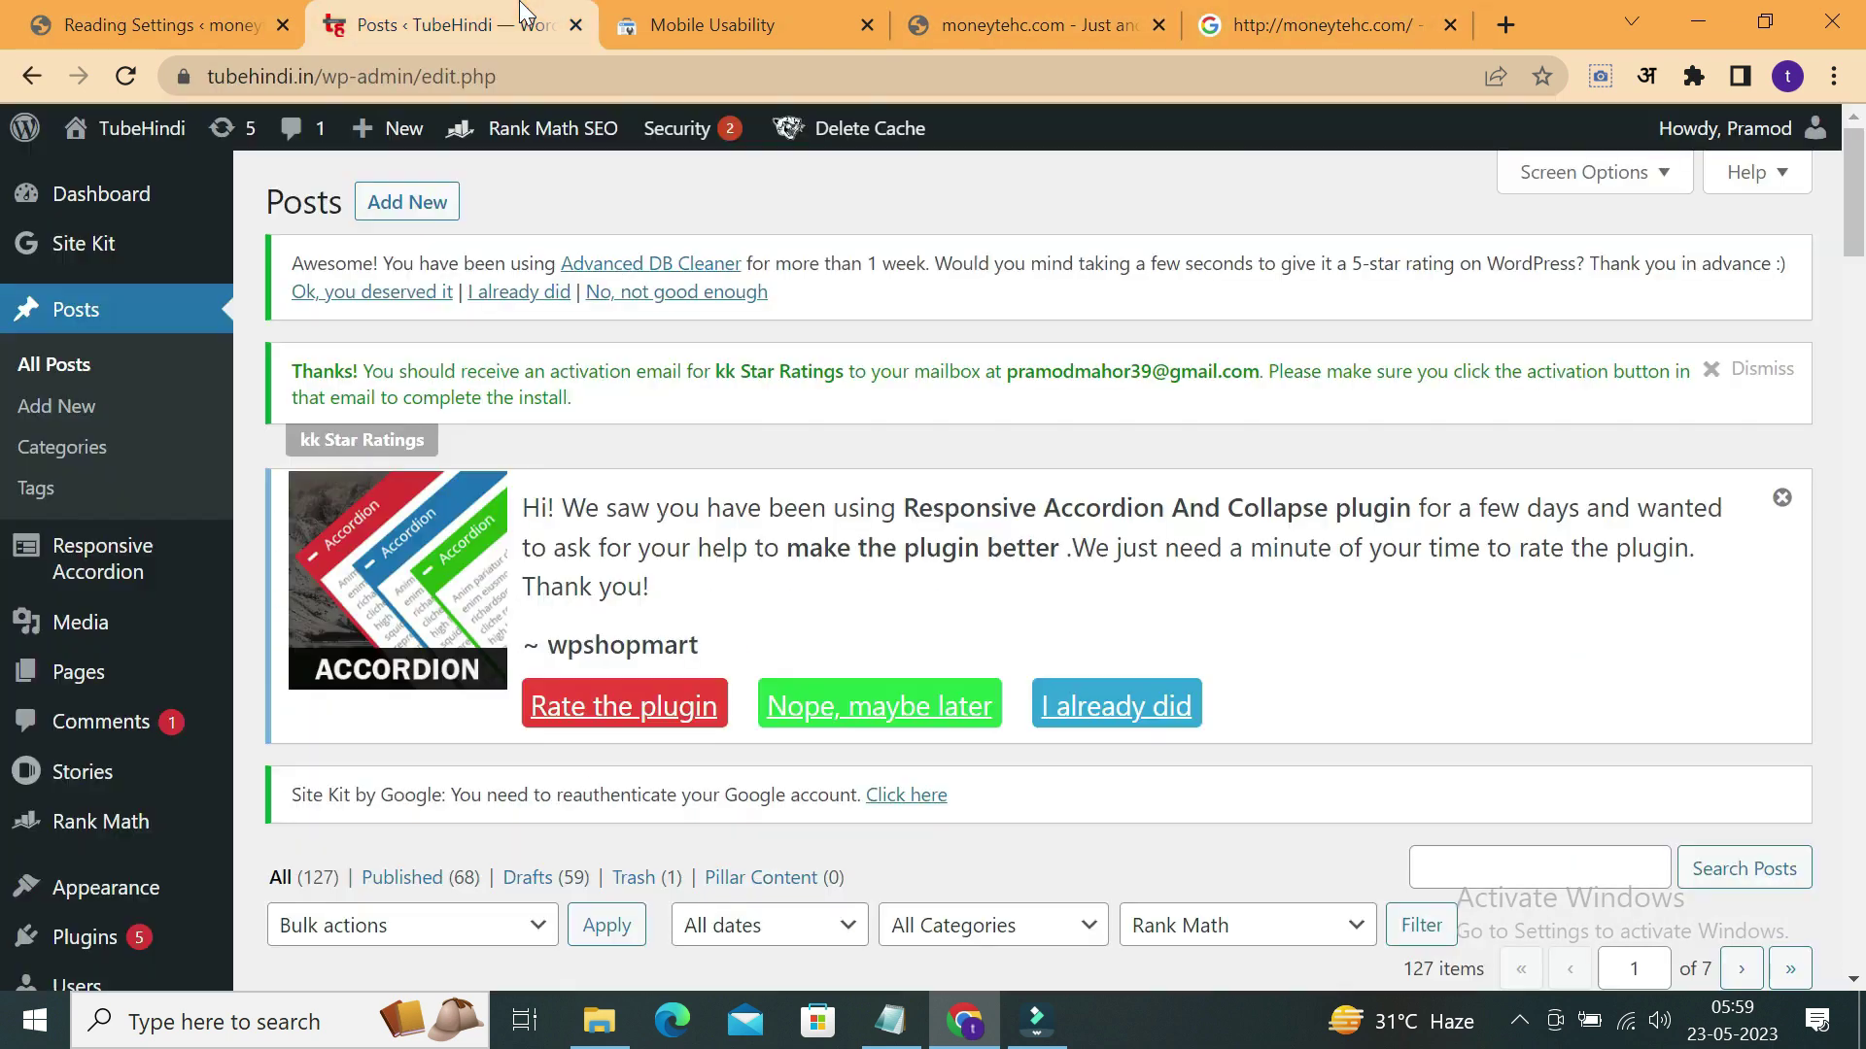
scroll(39, 817, "down", 3)
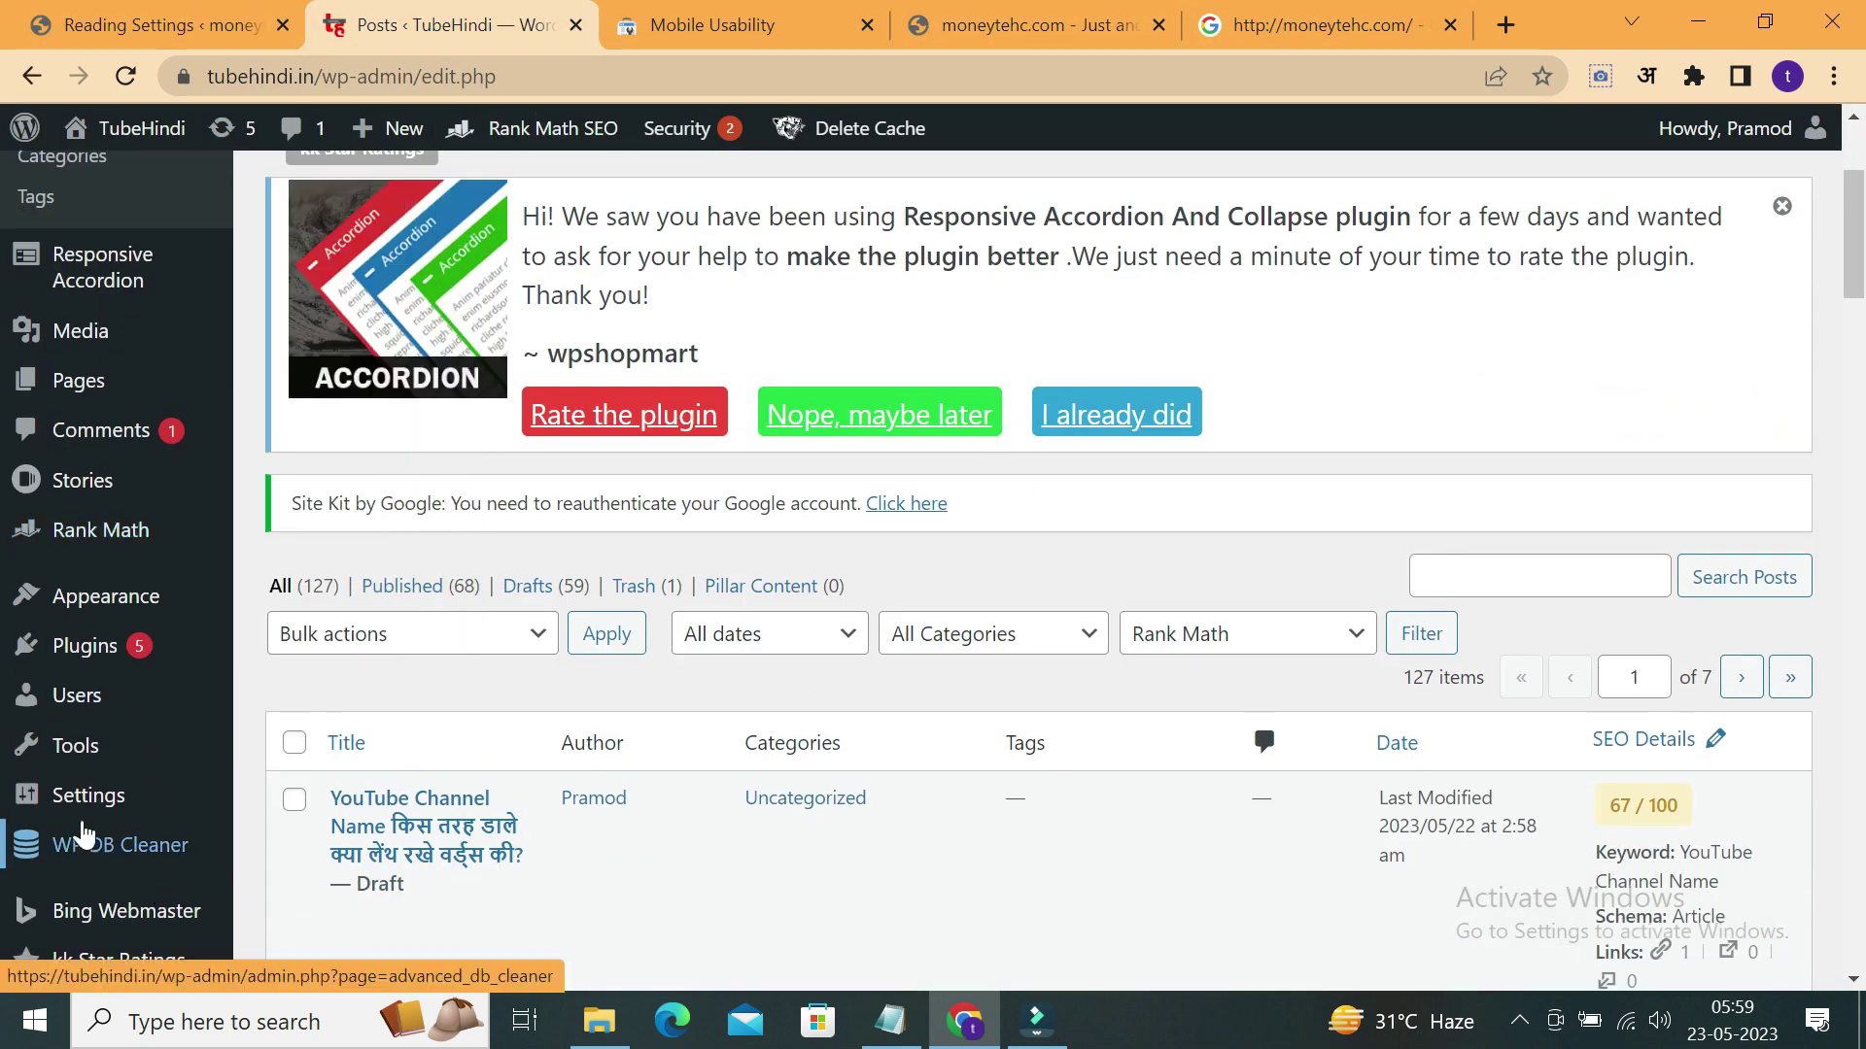
mouse_move(265, 724)
left_click(301, 536)
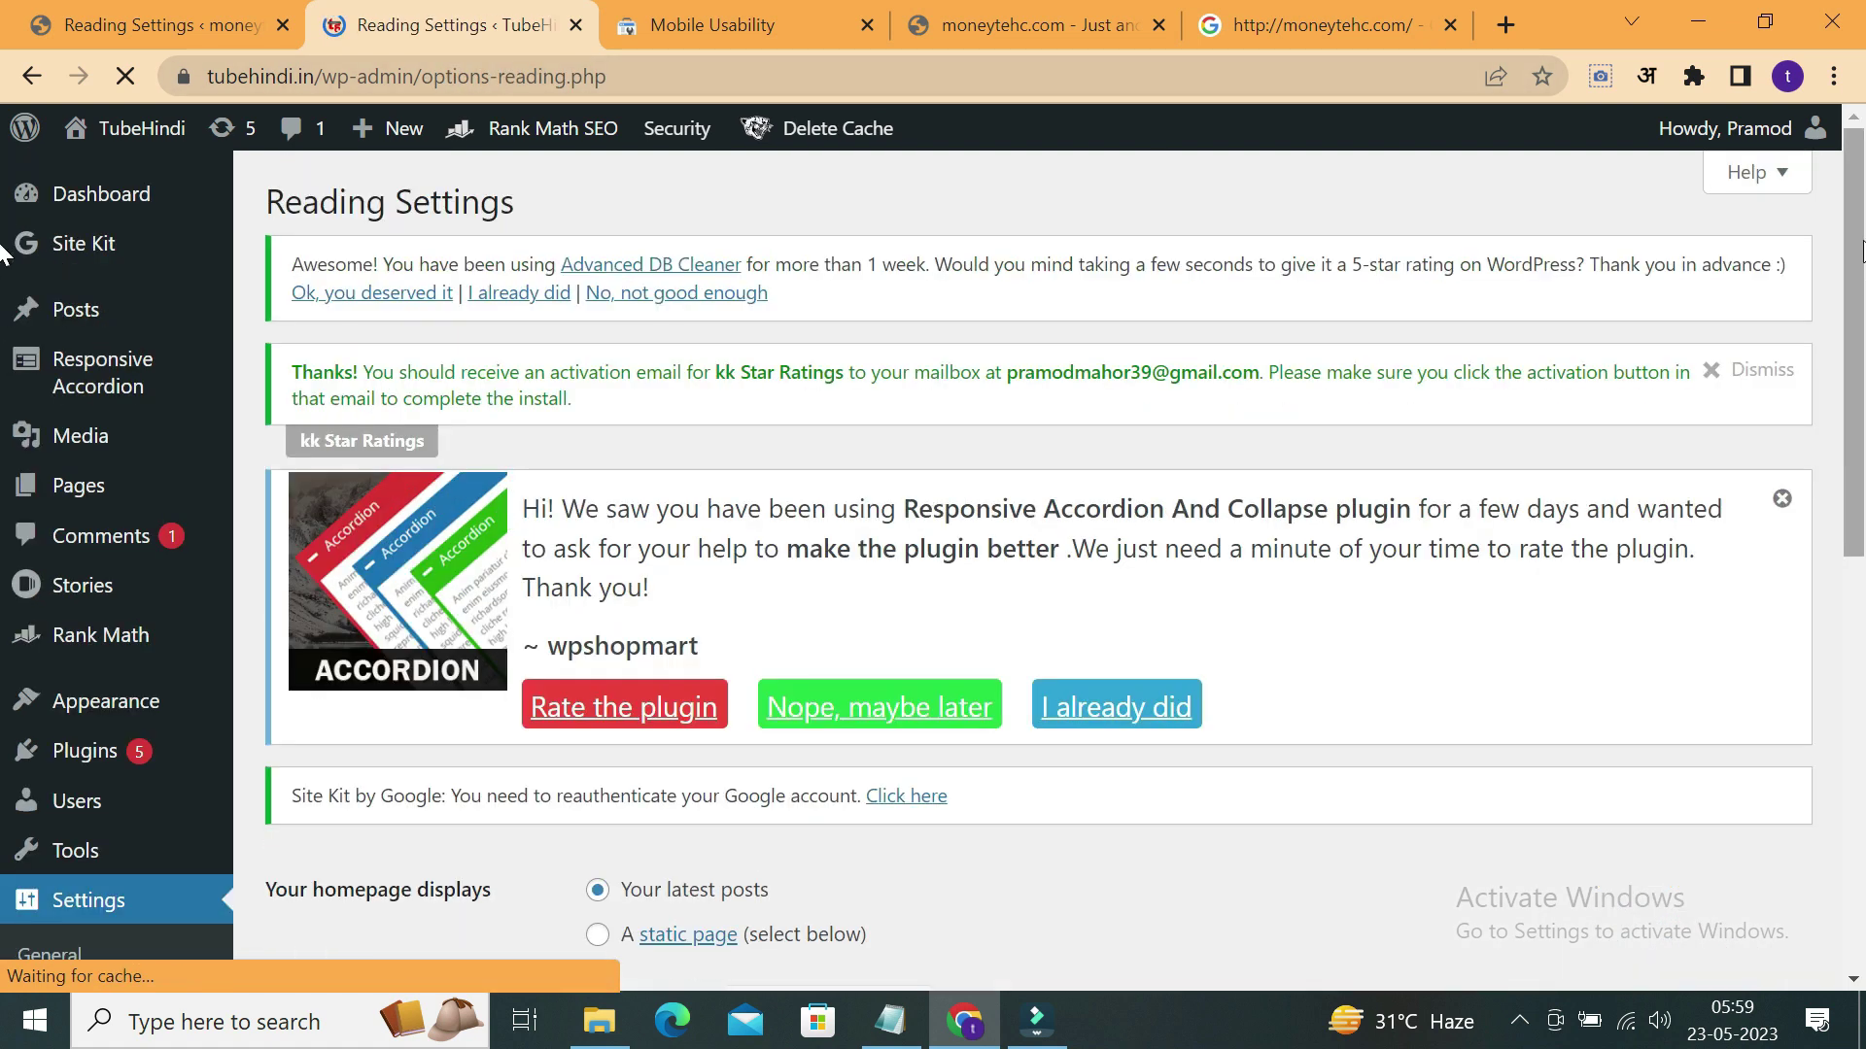
scroll(3, 515, "down", 4)
scroll(3, 515, "down", 4)
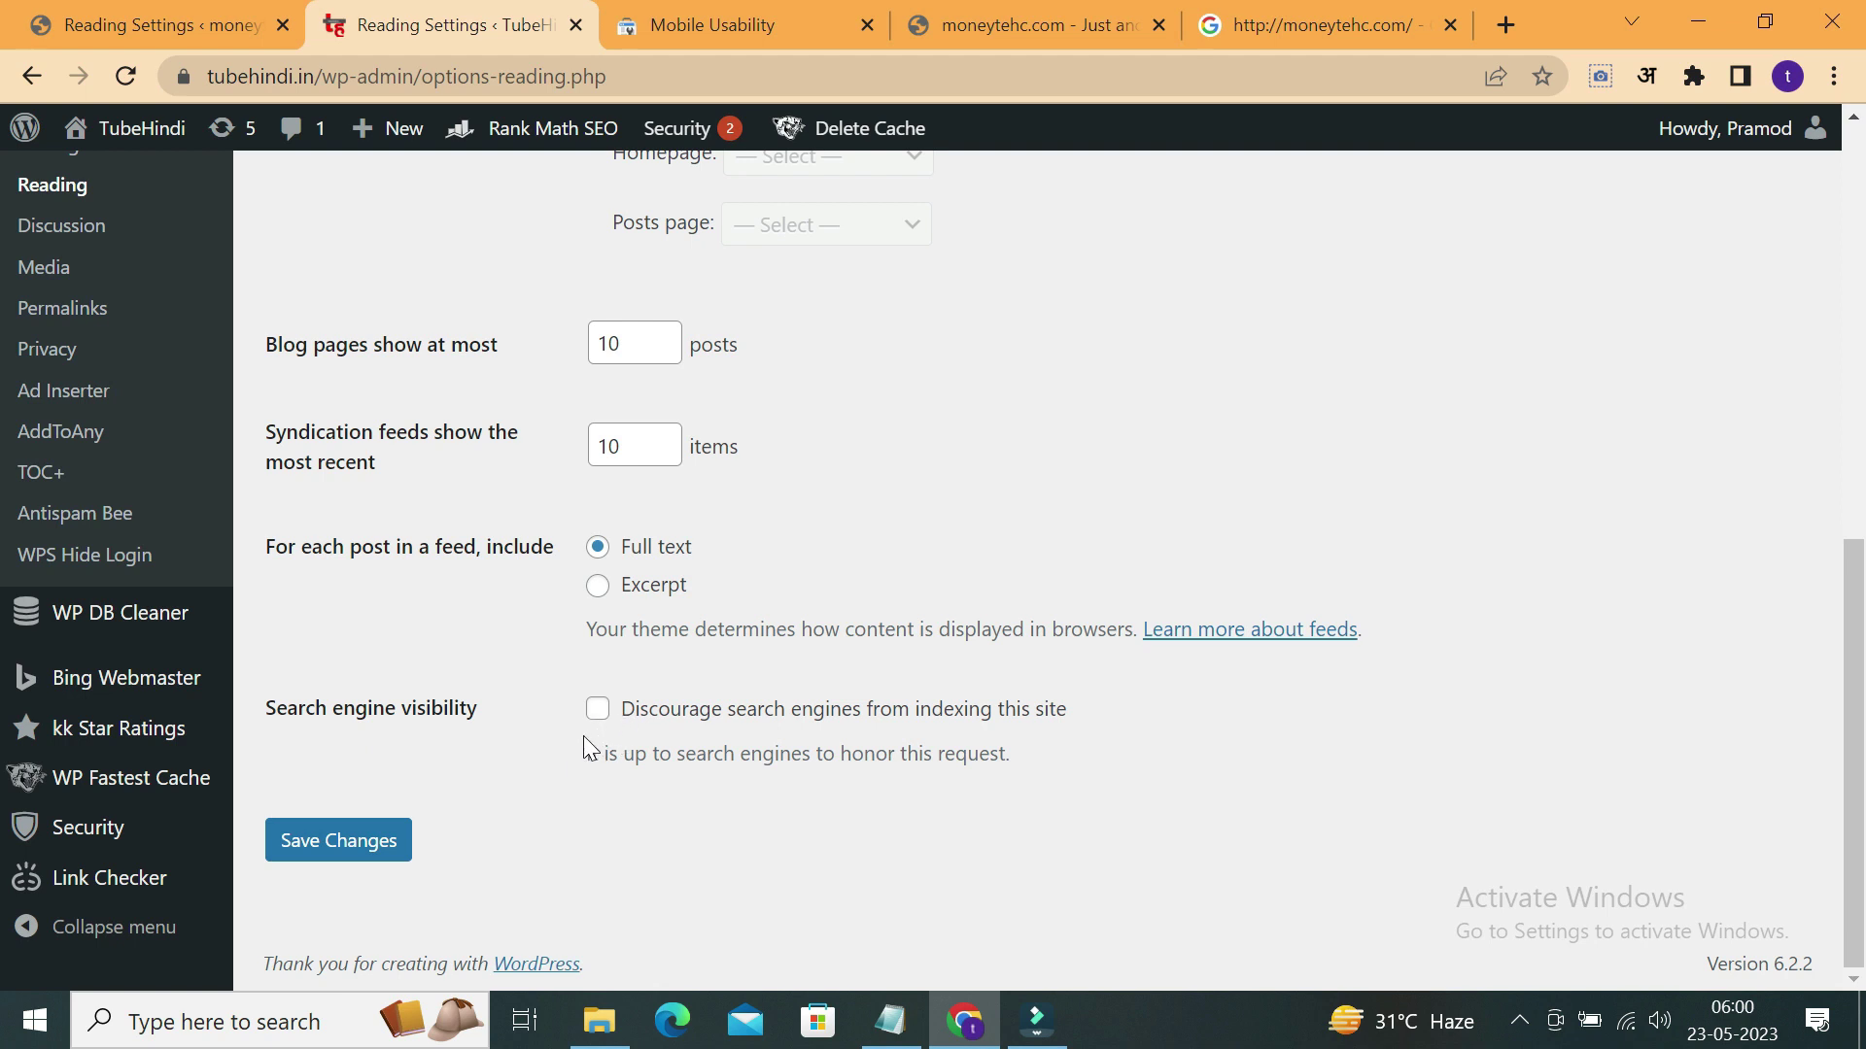
Search Google for tubehindi and check the title of the first result.
left_click(1239, 21)
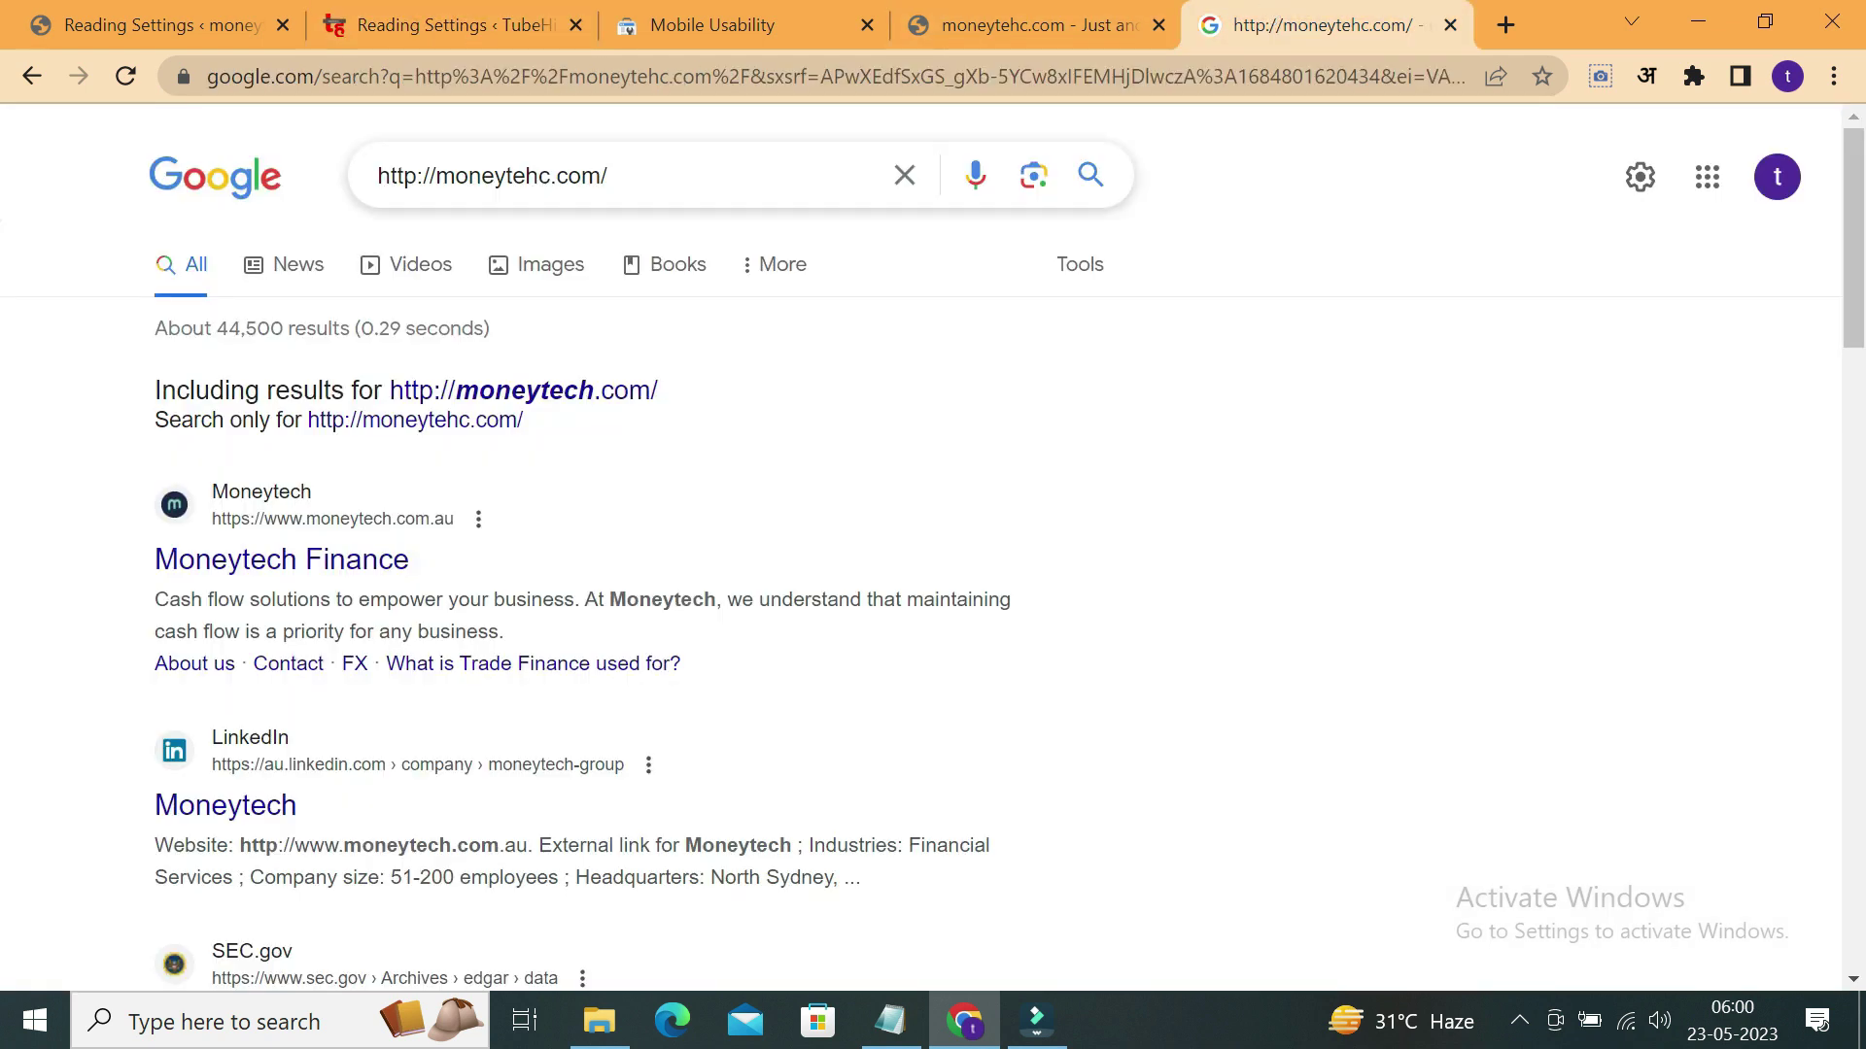
left_click(371, 195)
type("tu")
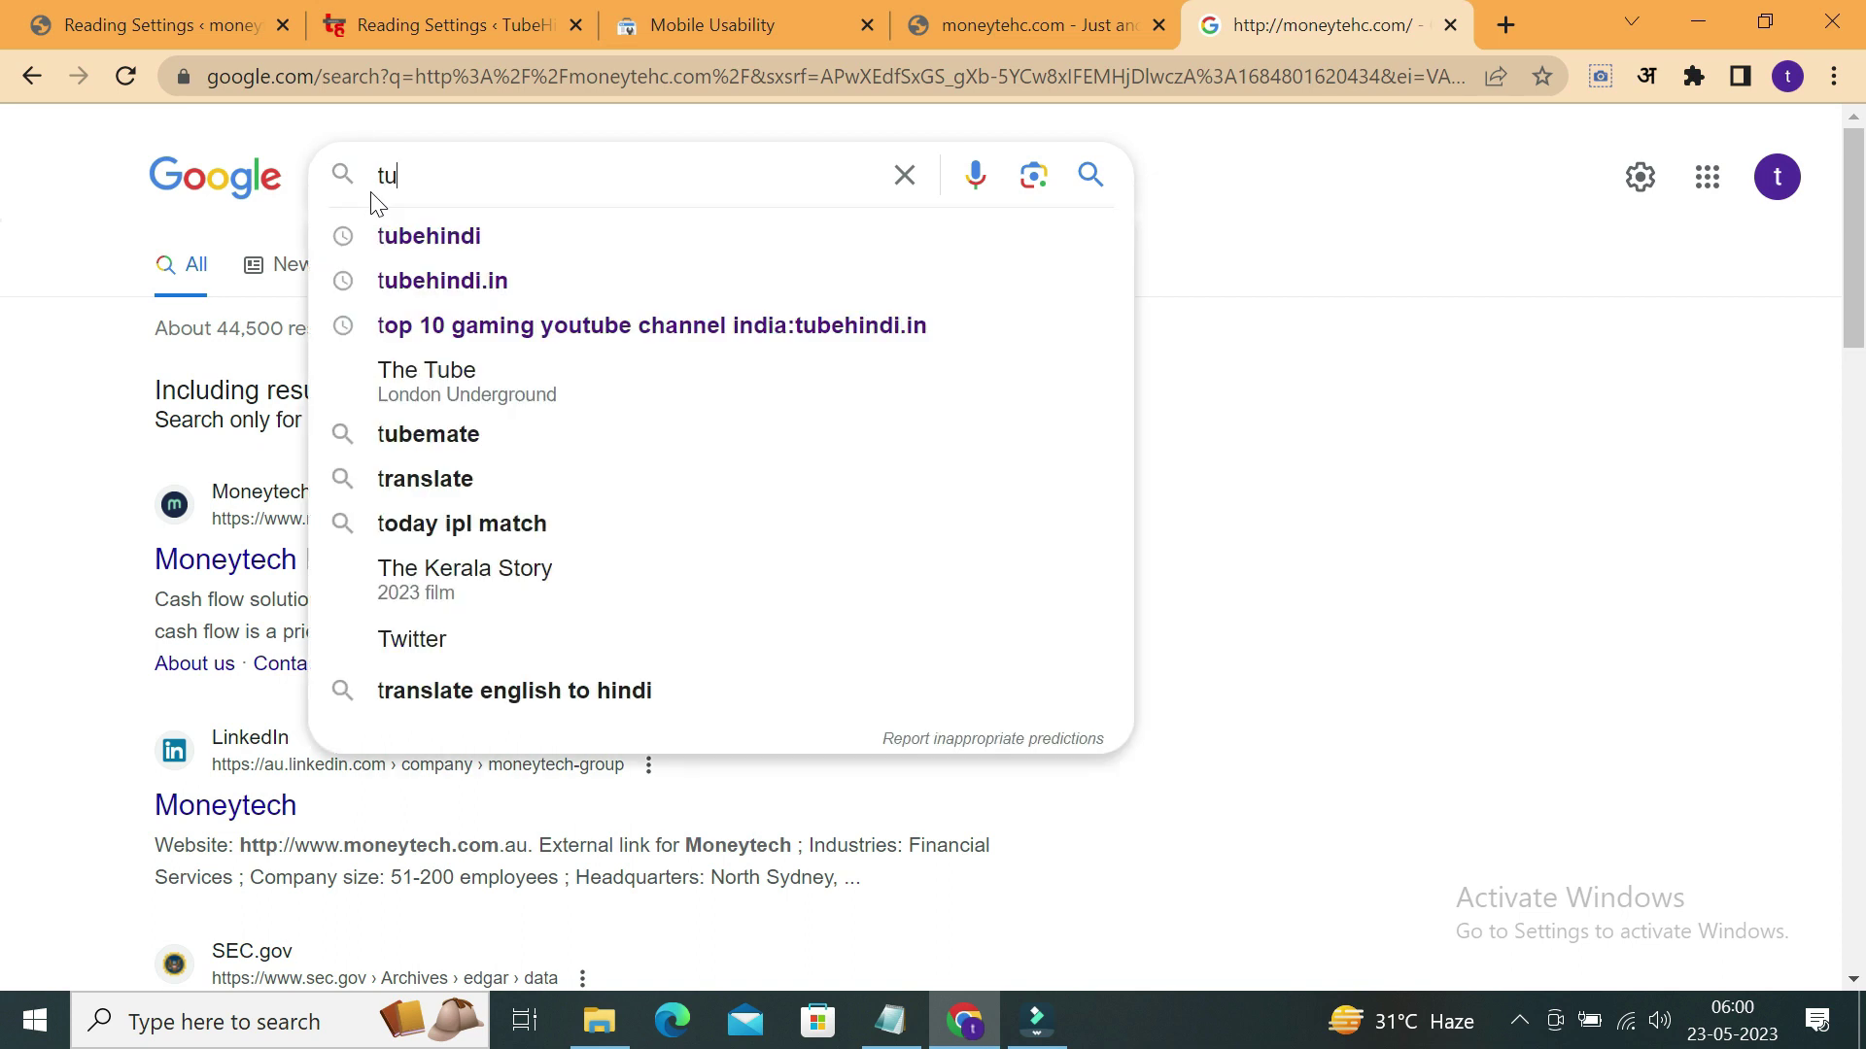
left_click(398, 236)
left_click_drag(131, 455, 1015, 462)
left_click(1270, 471)
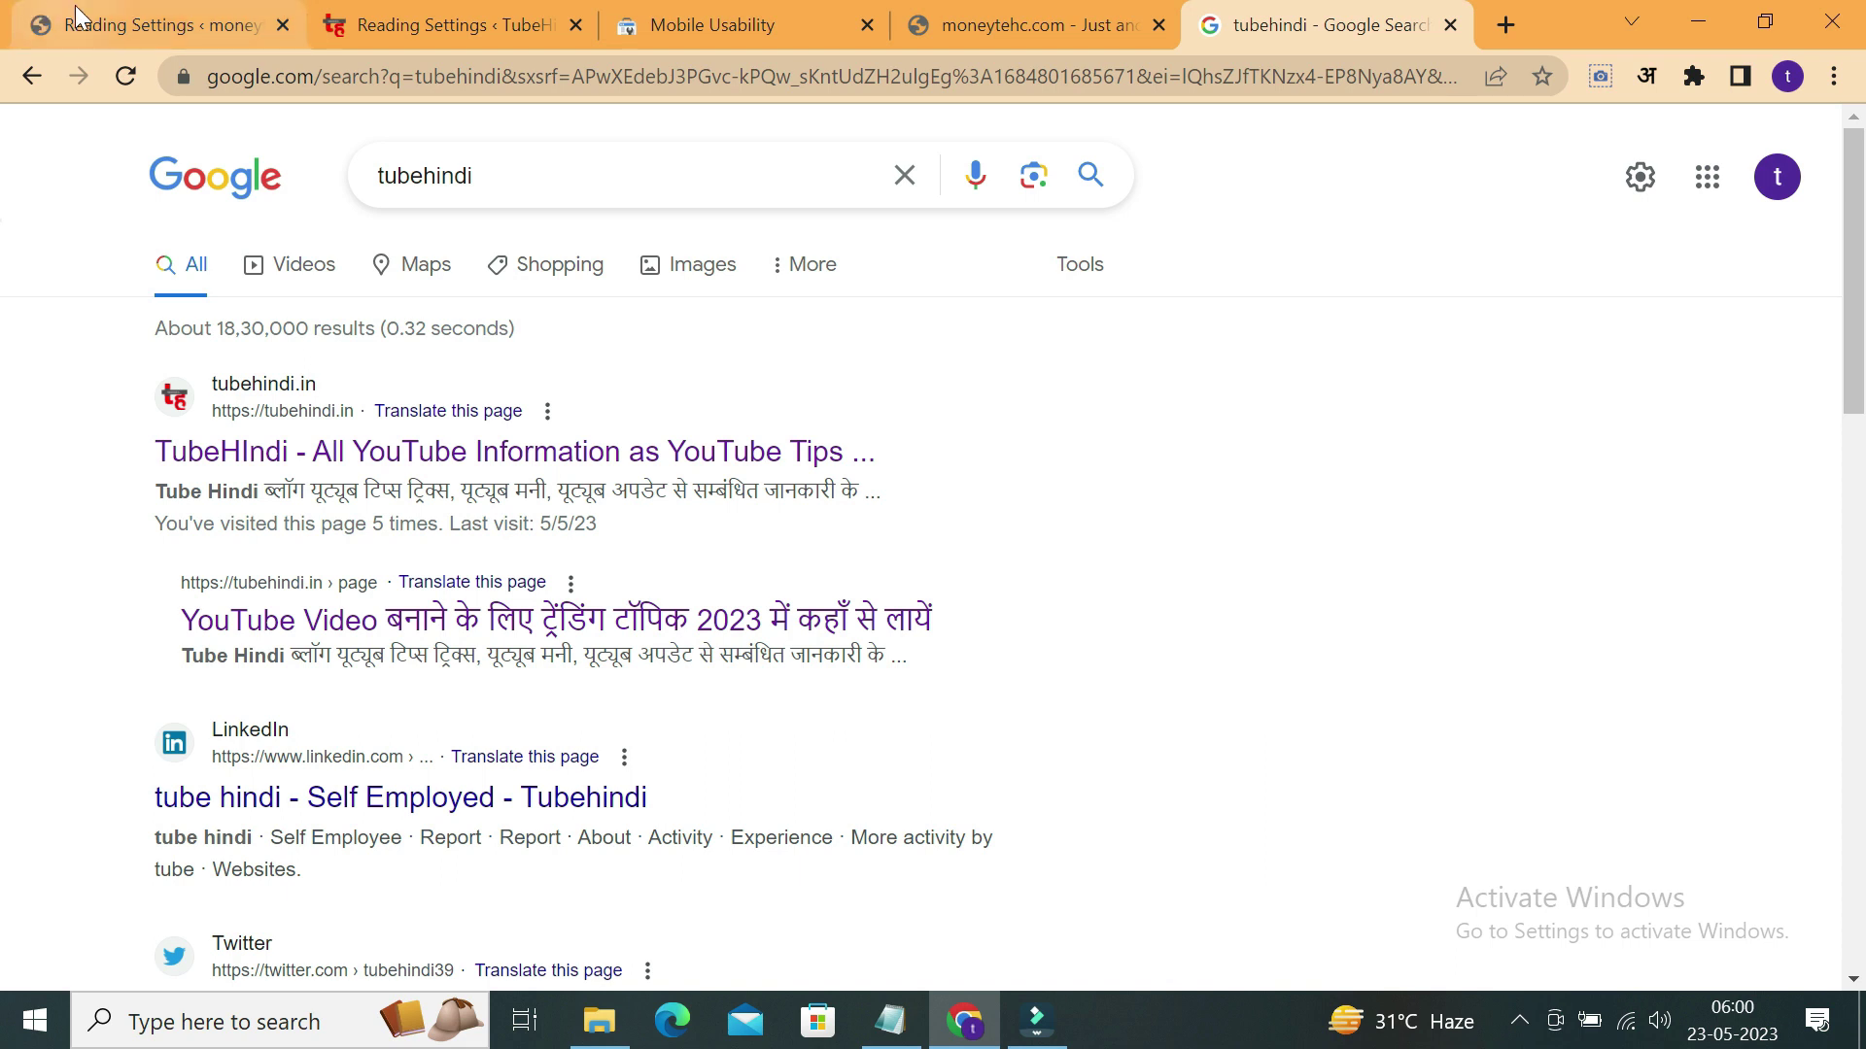
Switch to Google Search Console and check the Manual actions report for tubehindi.in.
left_click(656, 14)
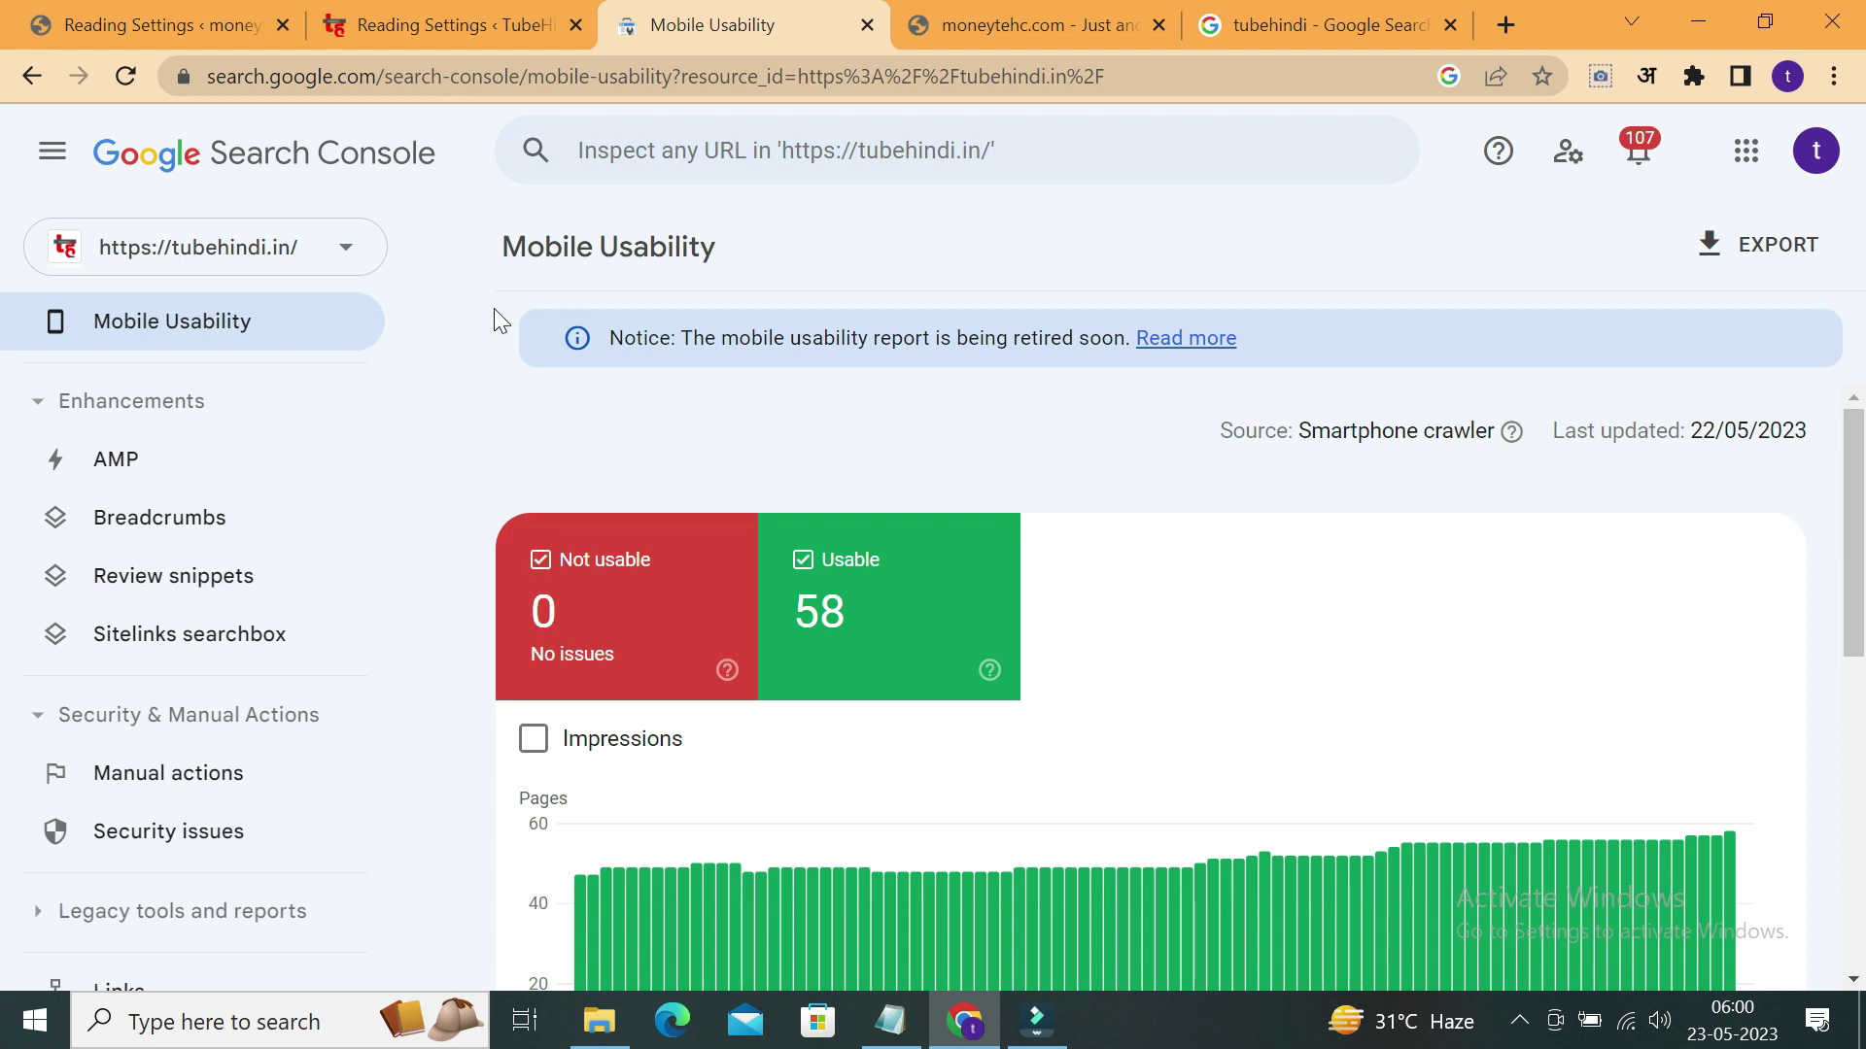
left_click_drag(1858, 442, 1858, 500)
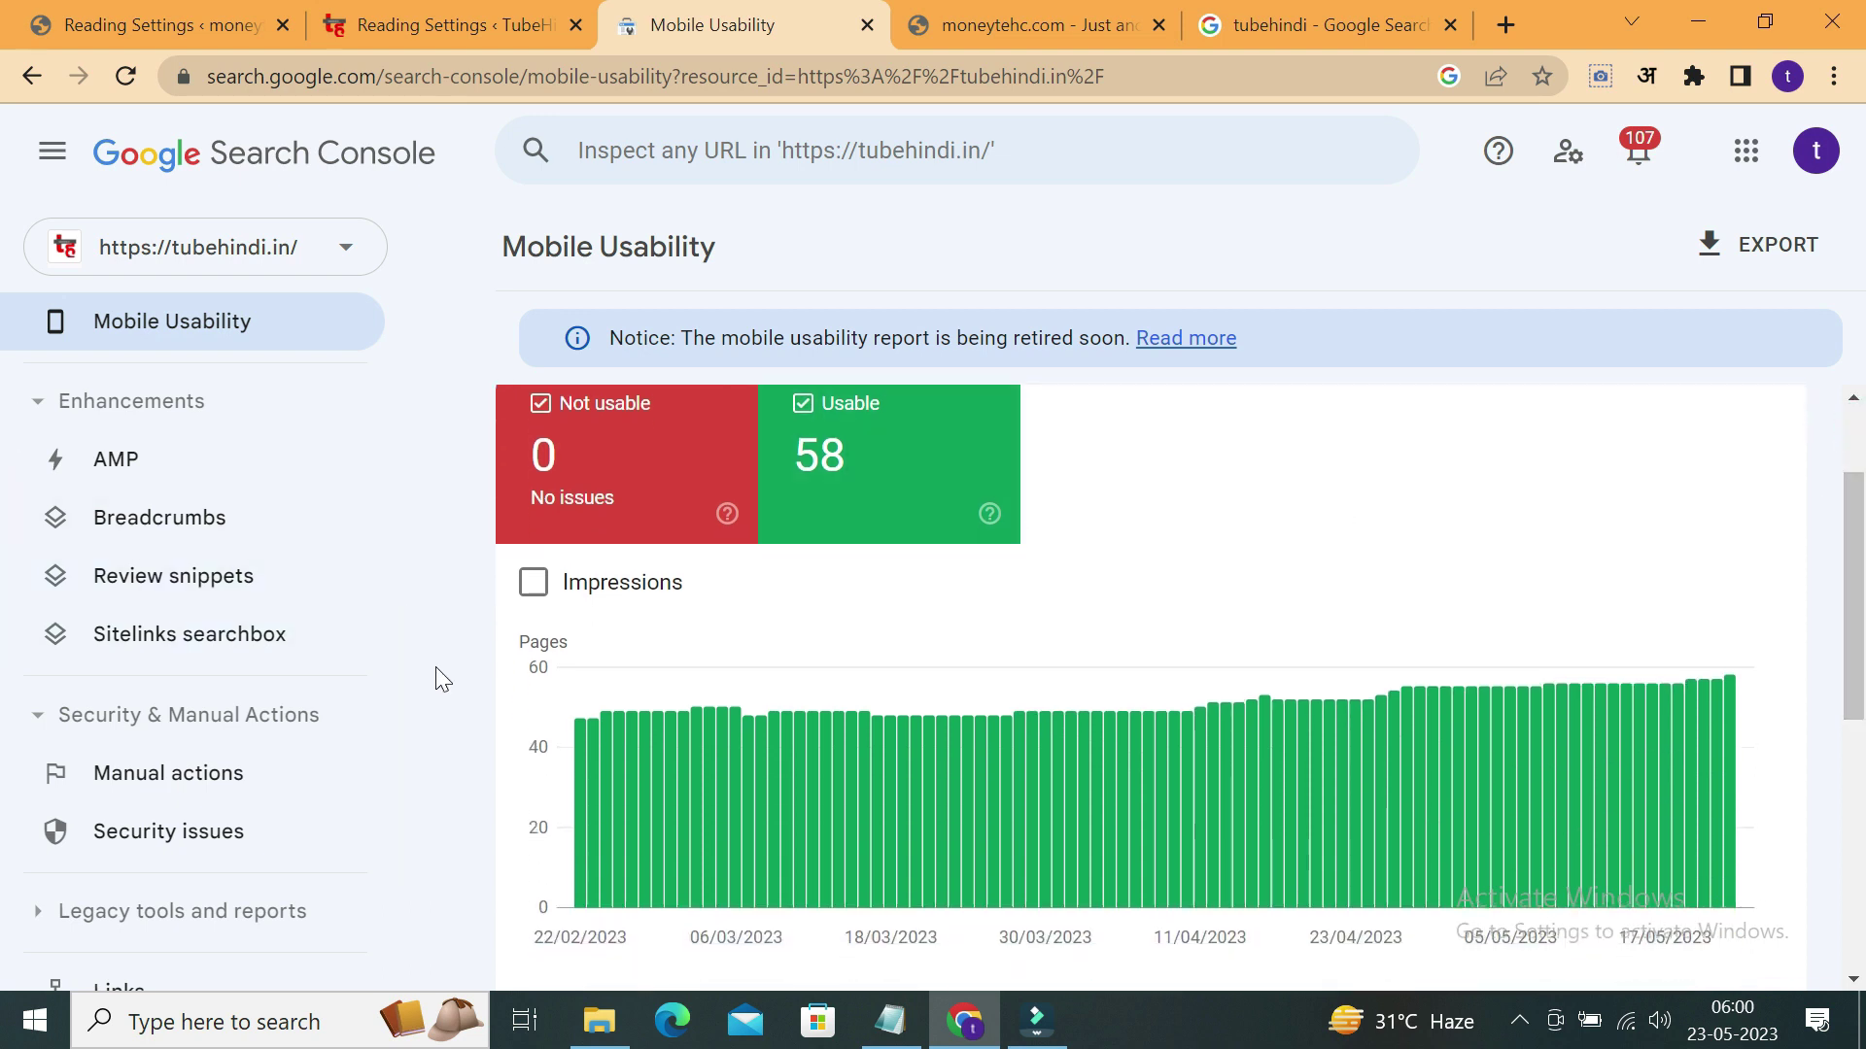
scroll(436, 666, "down", 2)
scroll(436, 666, "down", 1)
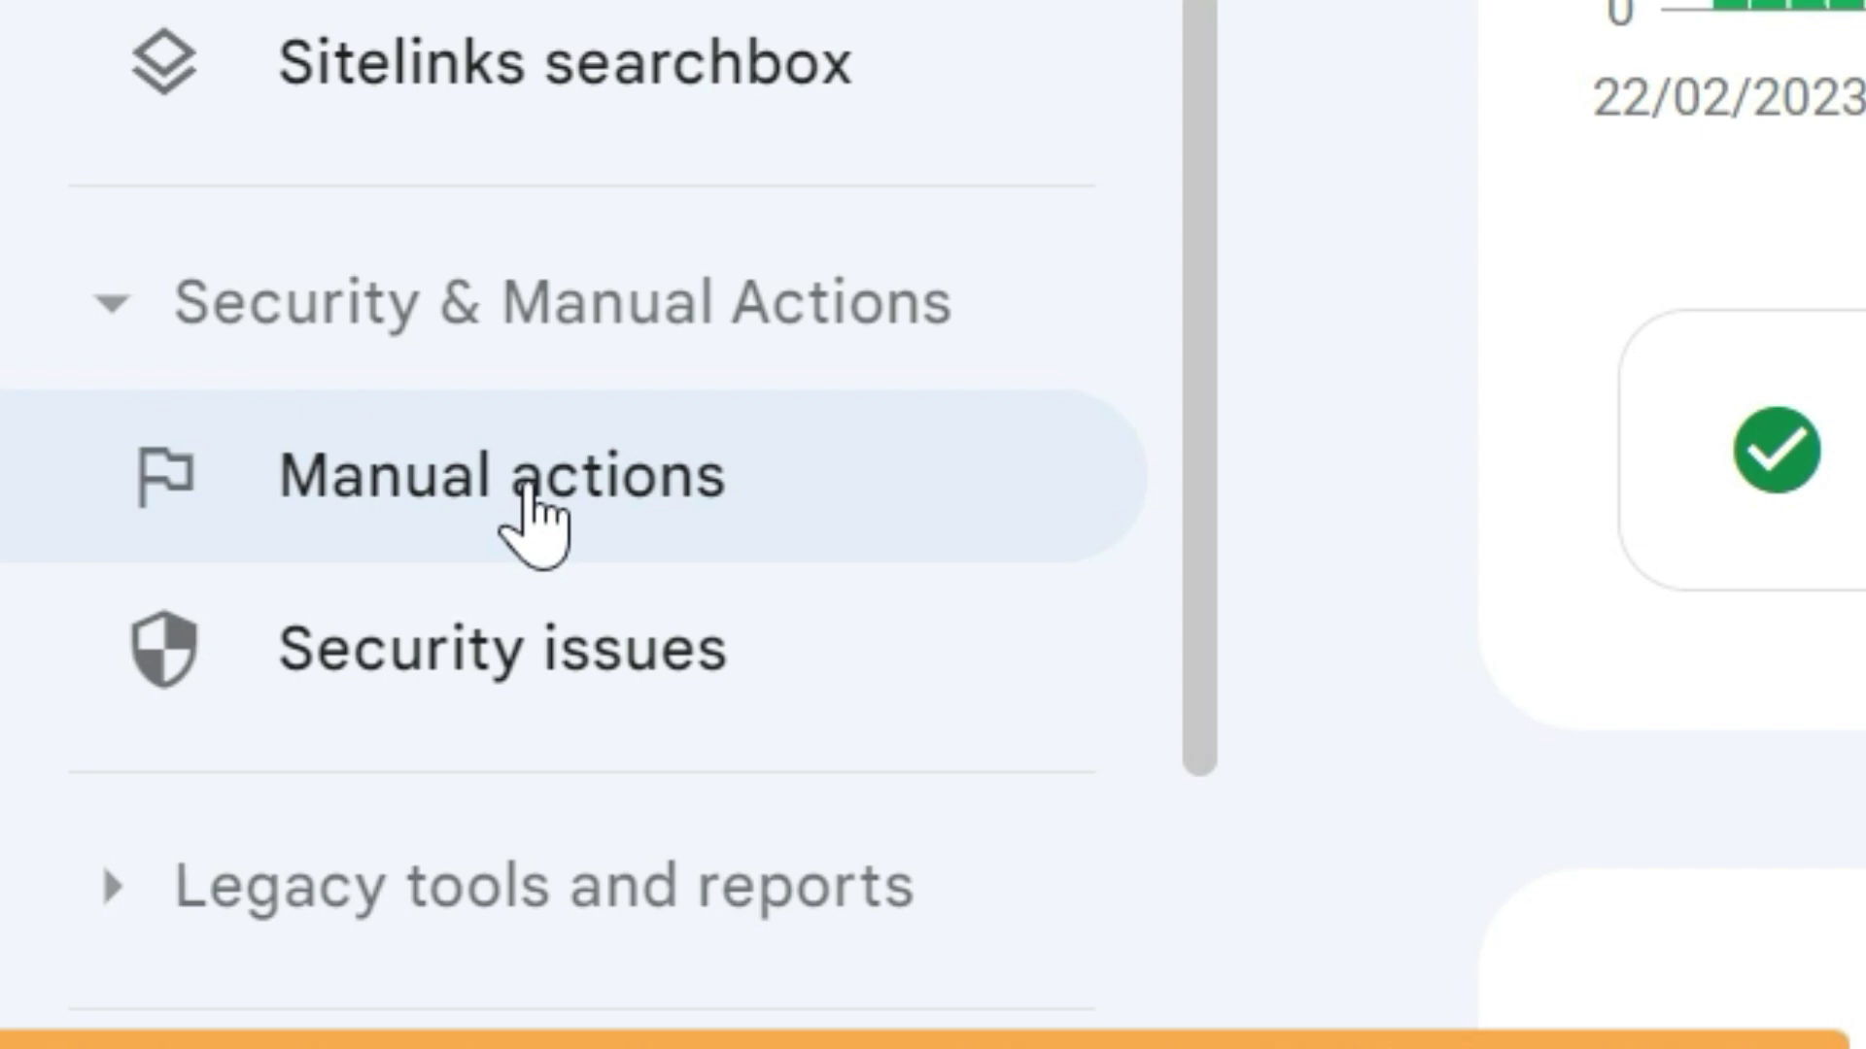
left_click(176, 775)
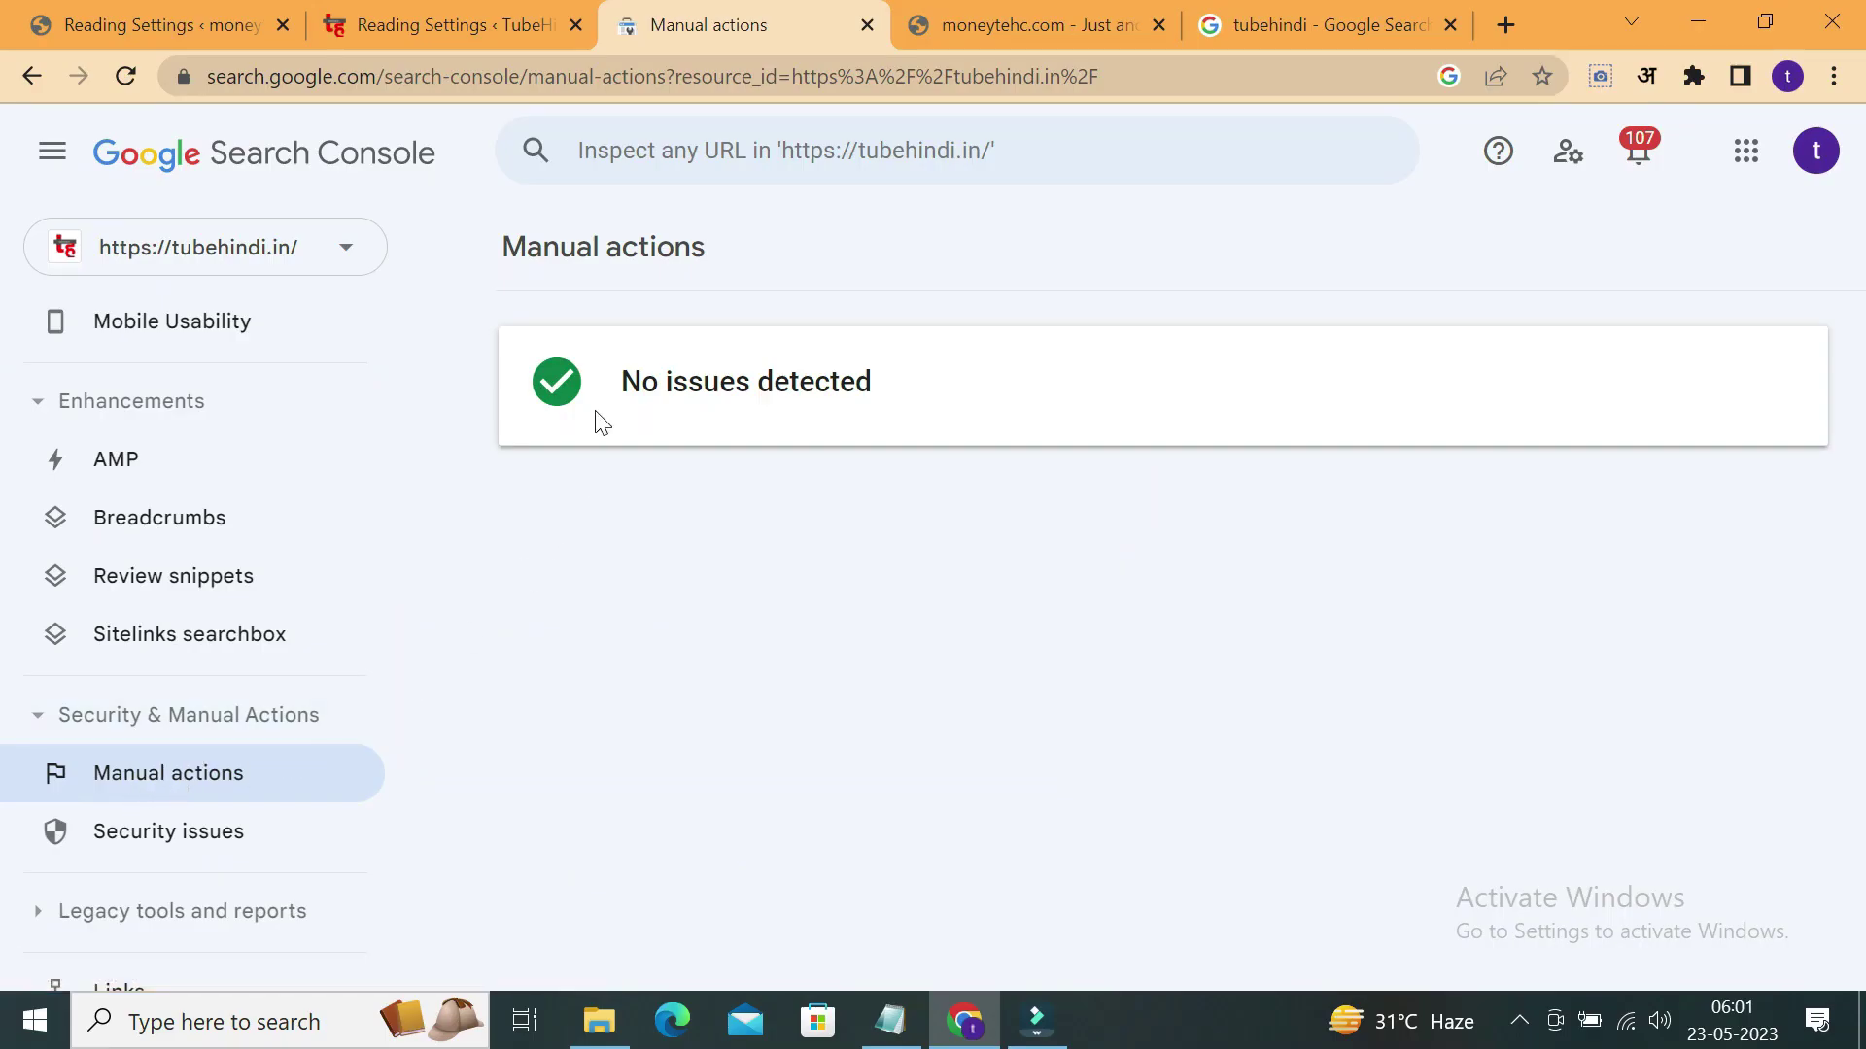
left_click_drag(535, 381, 702, 381)
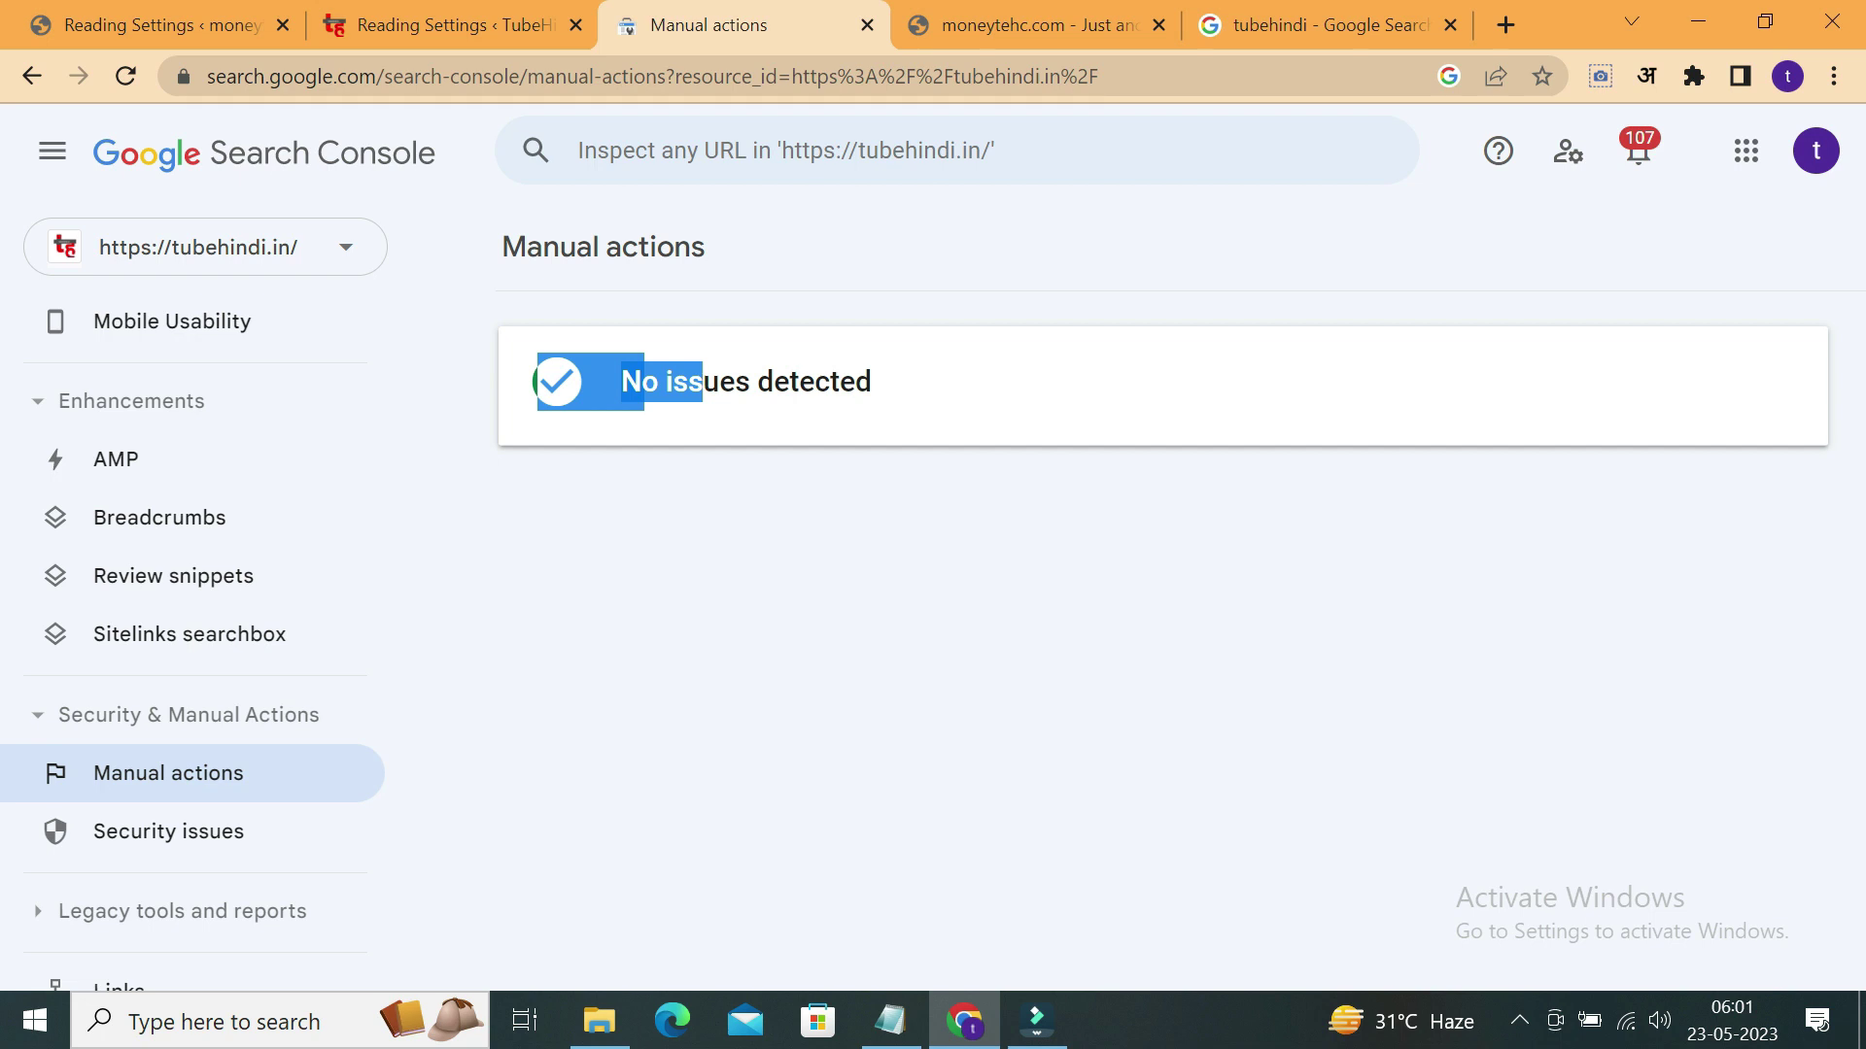
left_click(702, 381)
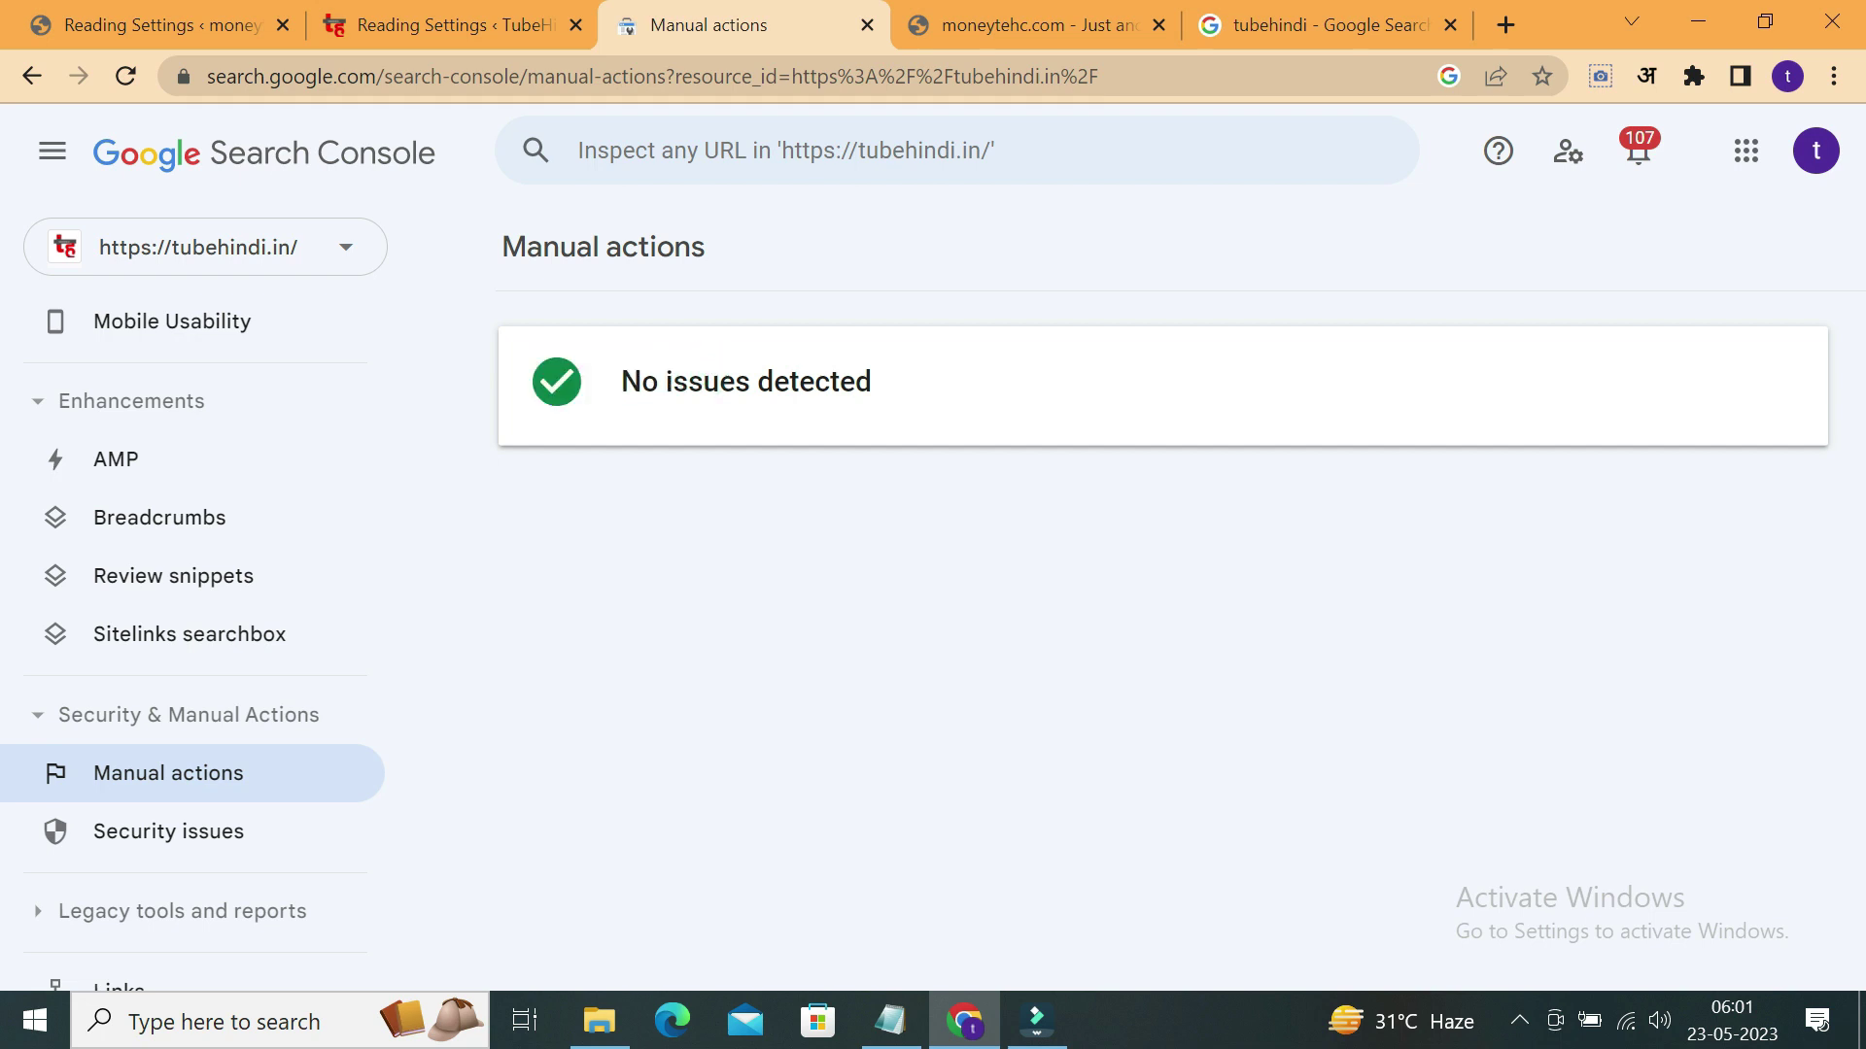
Search the web in a new tab for "manual action google search console".
left_click(1494, 31)
type("manua")
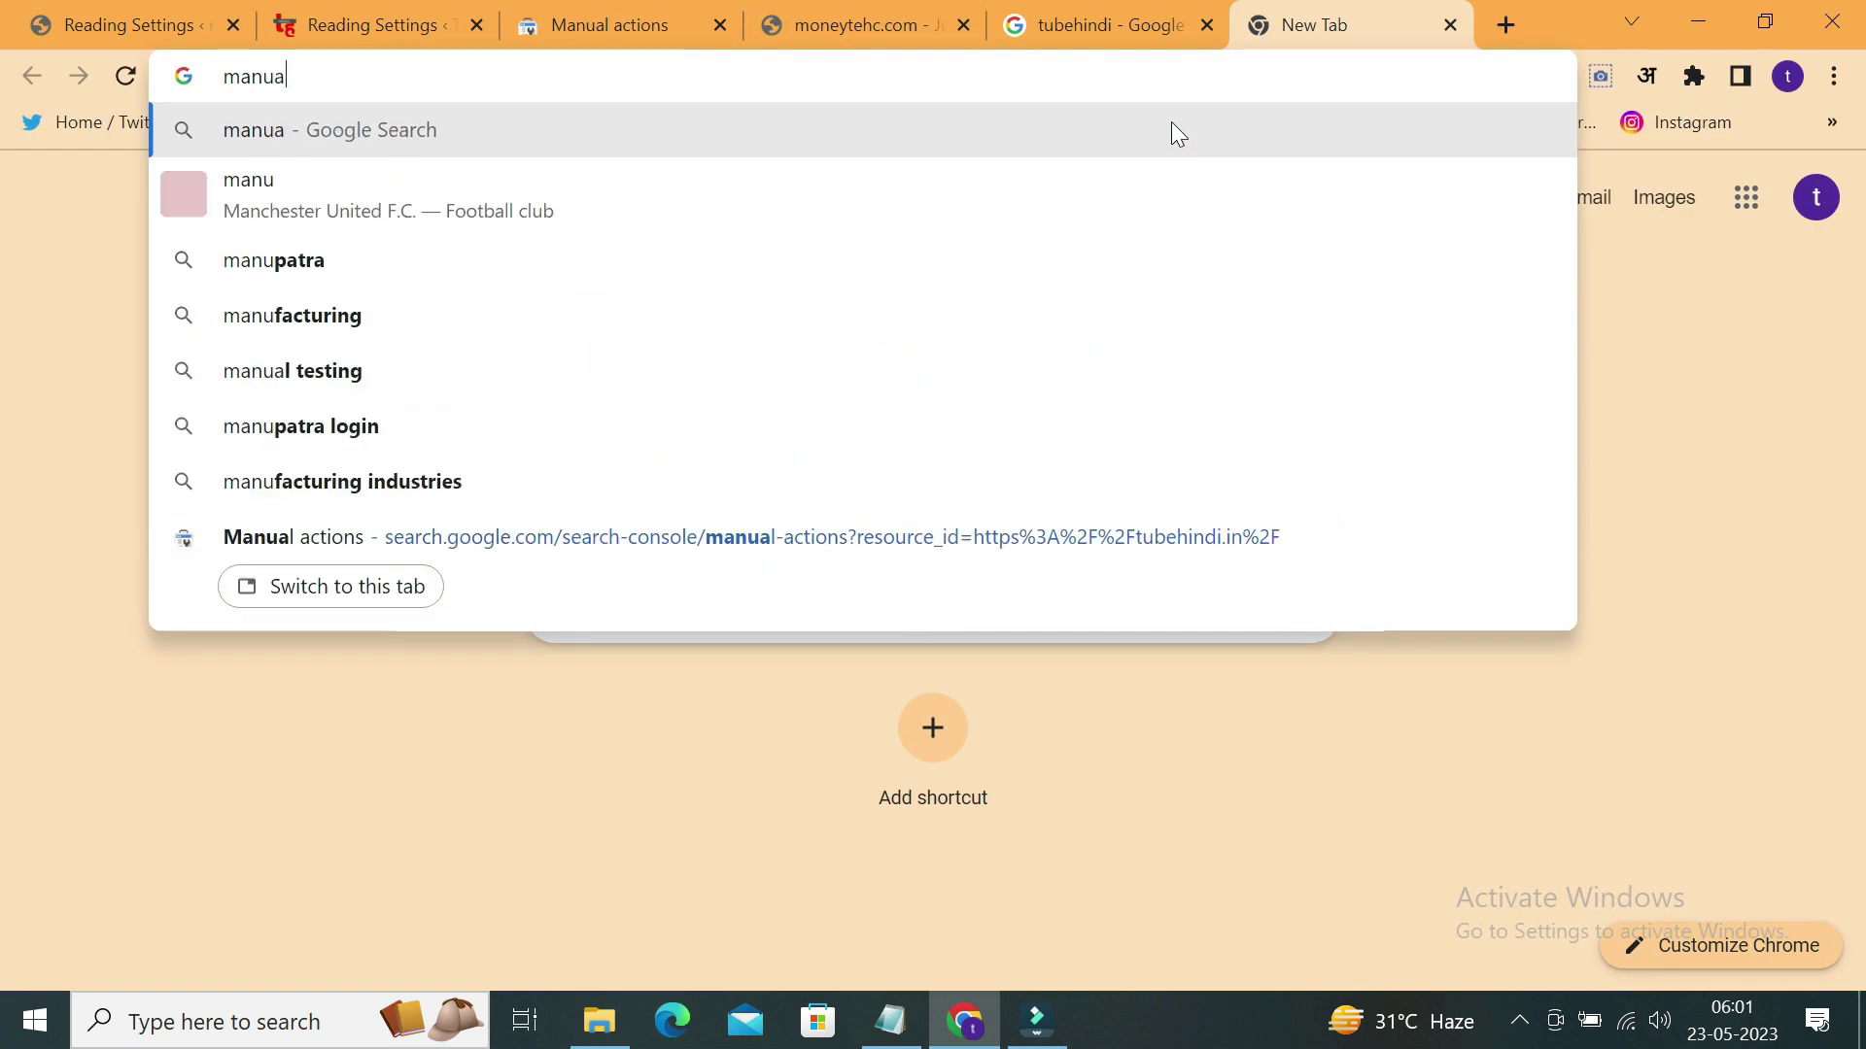
type("l action g")
key("BackSpace")
key("Down")
key("Return")
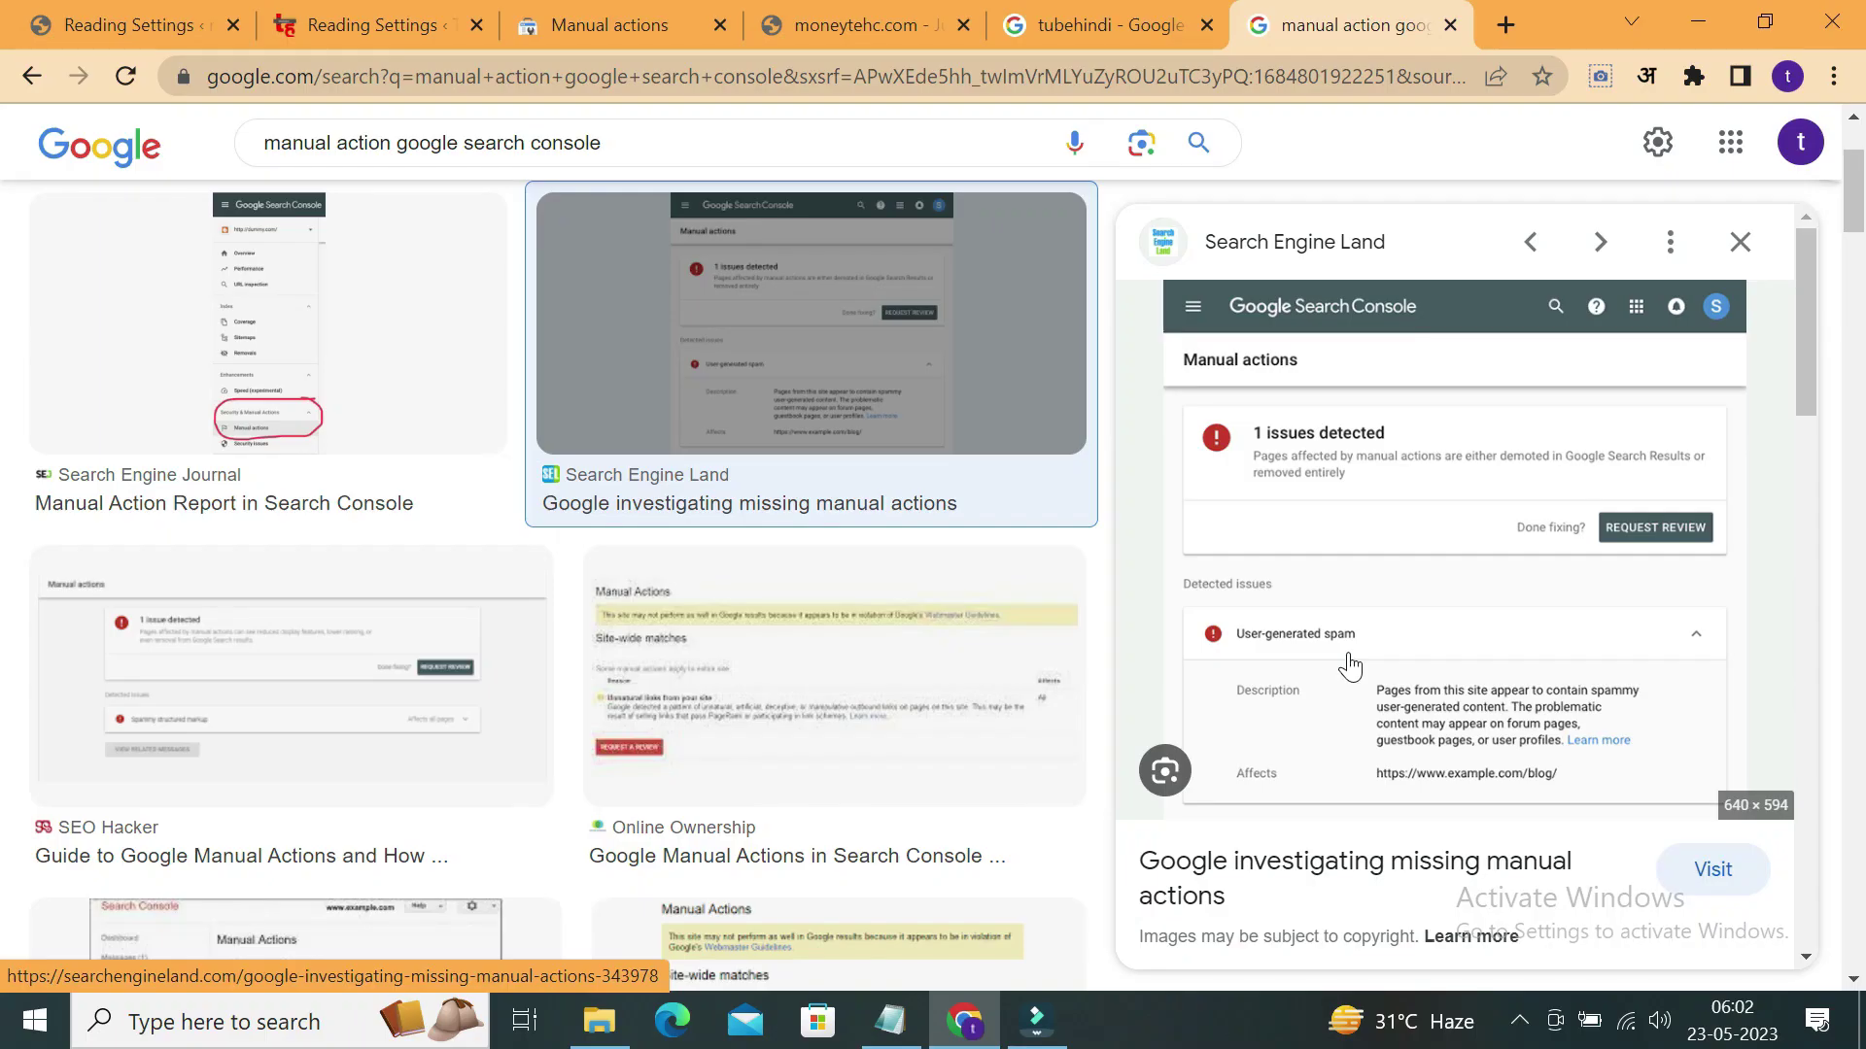
Return to the Manual actions report for tubehindi.in and highlight its status message.
left_click(533, 14)
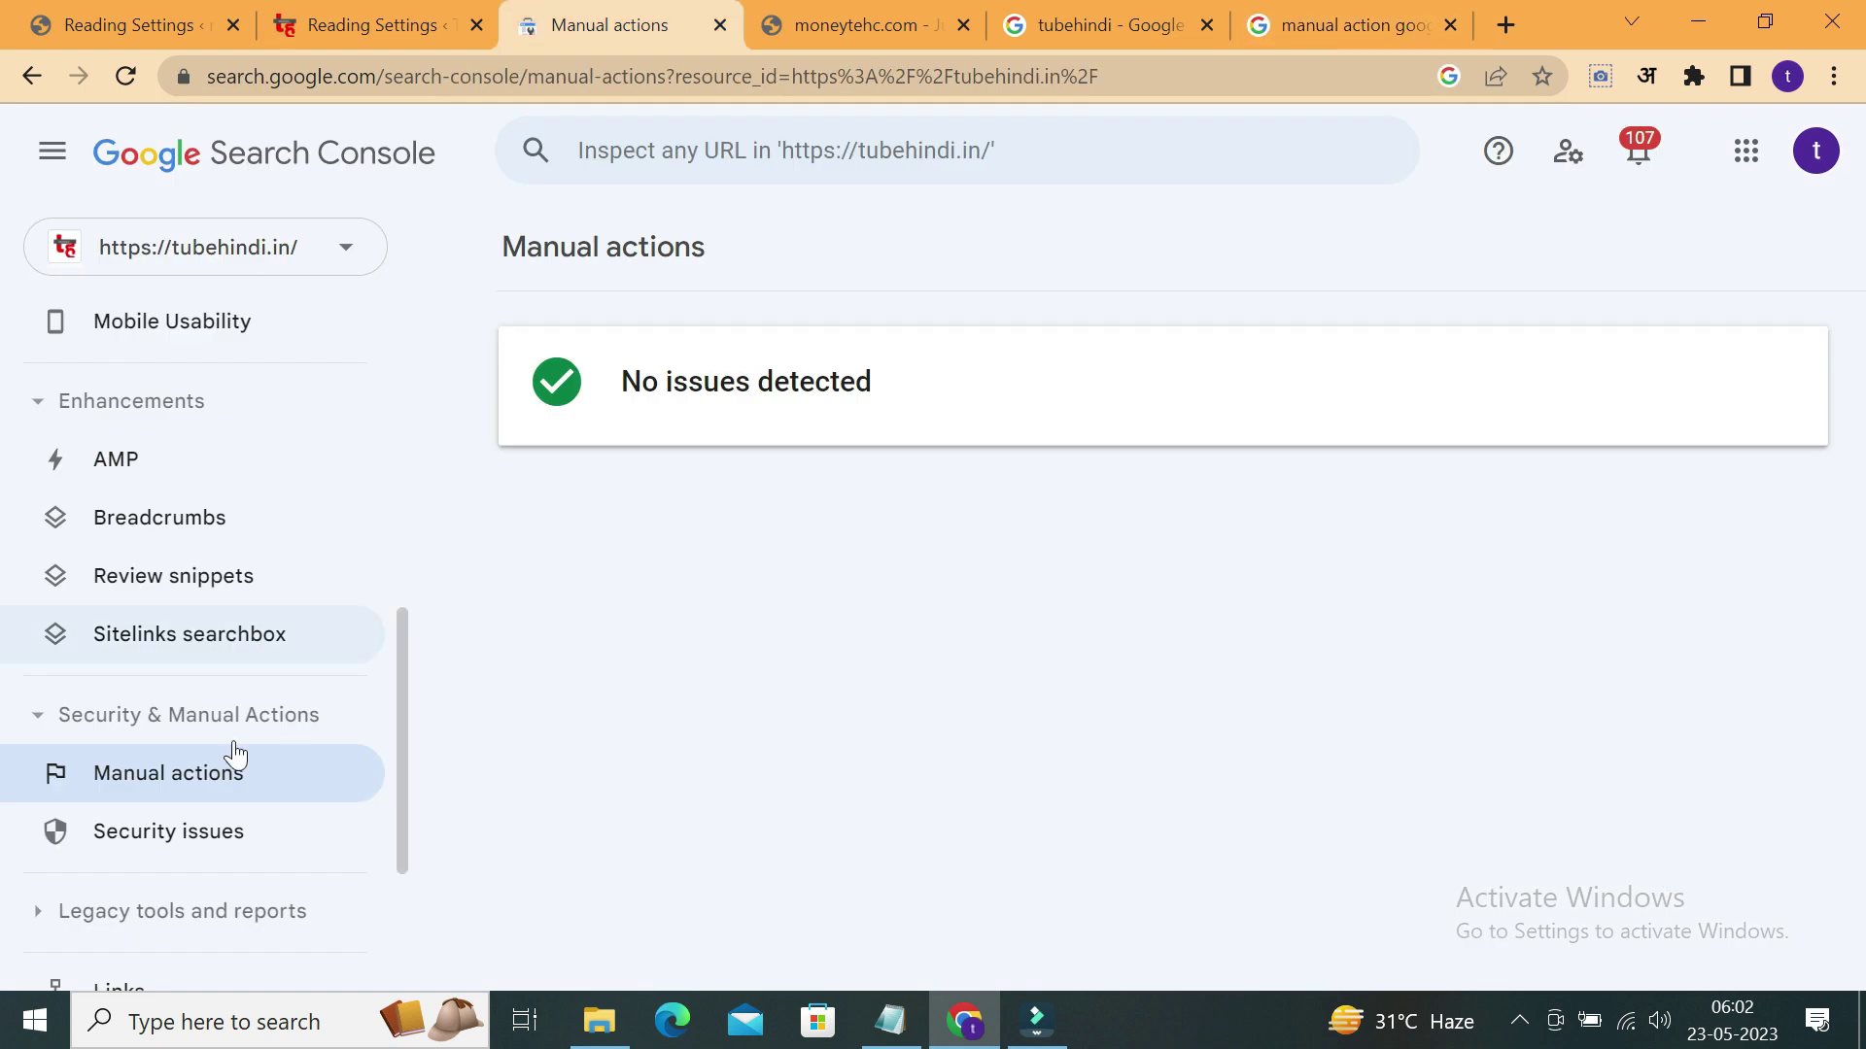
triple_click(904, 381)
left_click(715, 631)
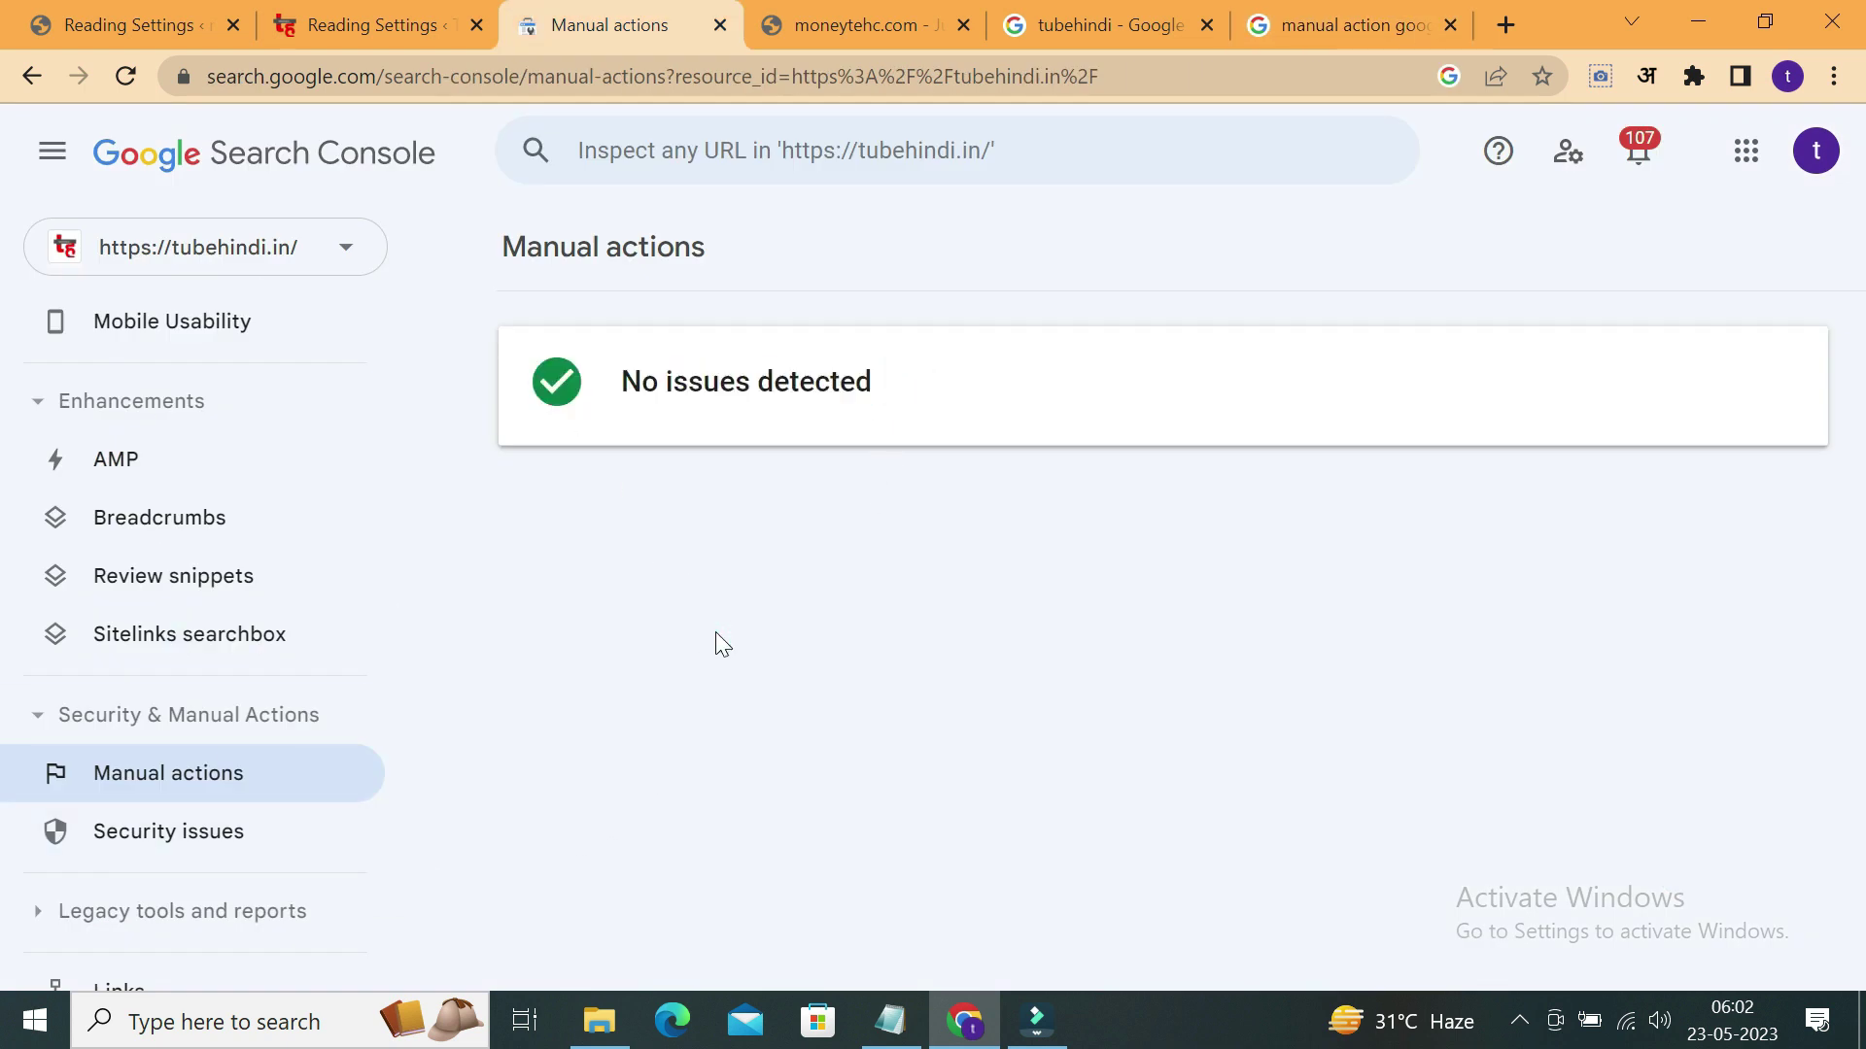
left_click_drag(509, 367, 913, 379)
left_click(913, 379)
left_click(892, 1022)
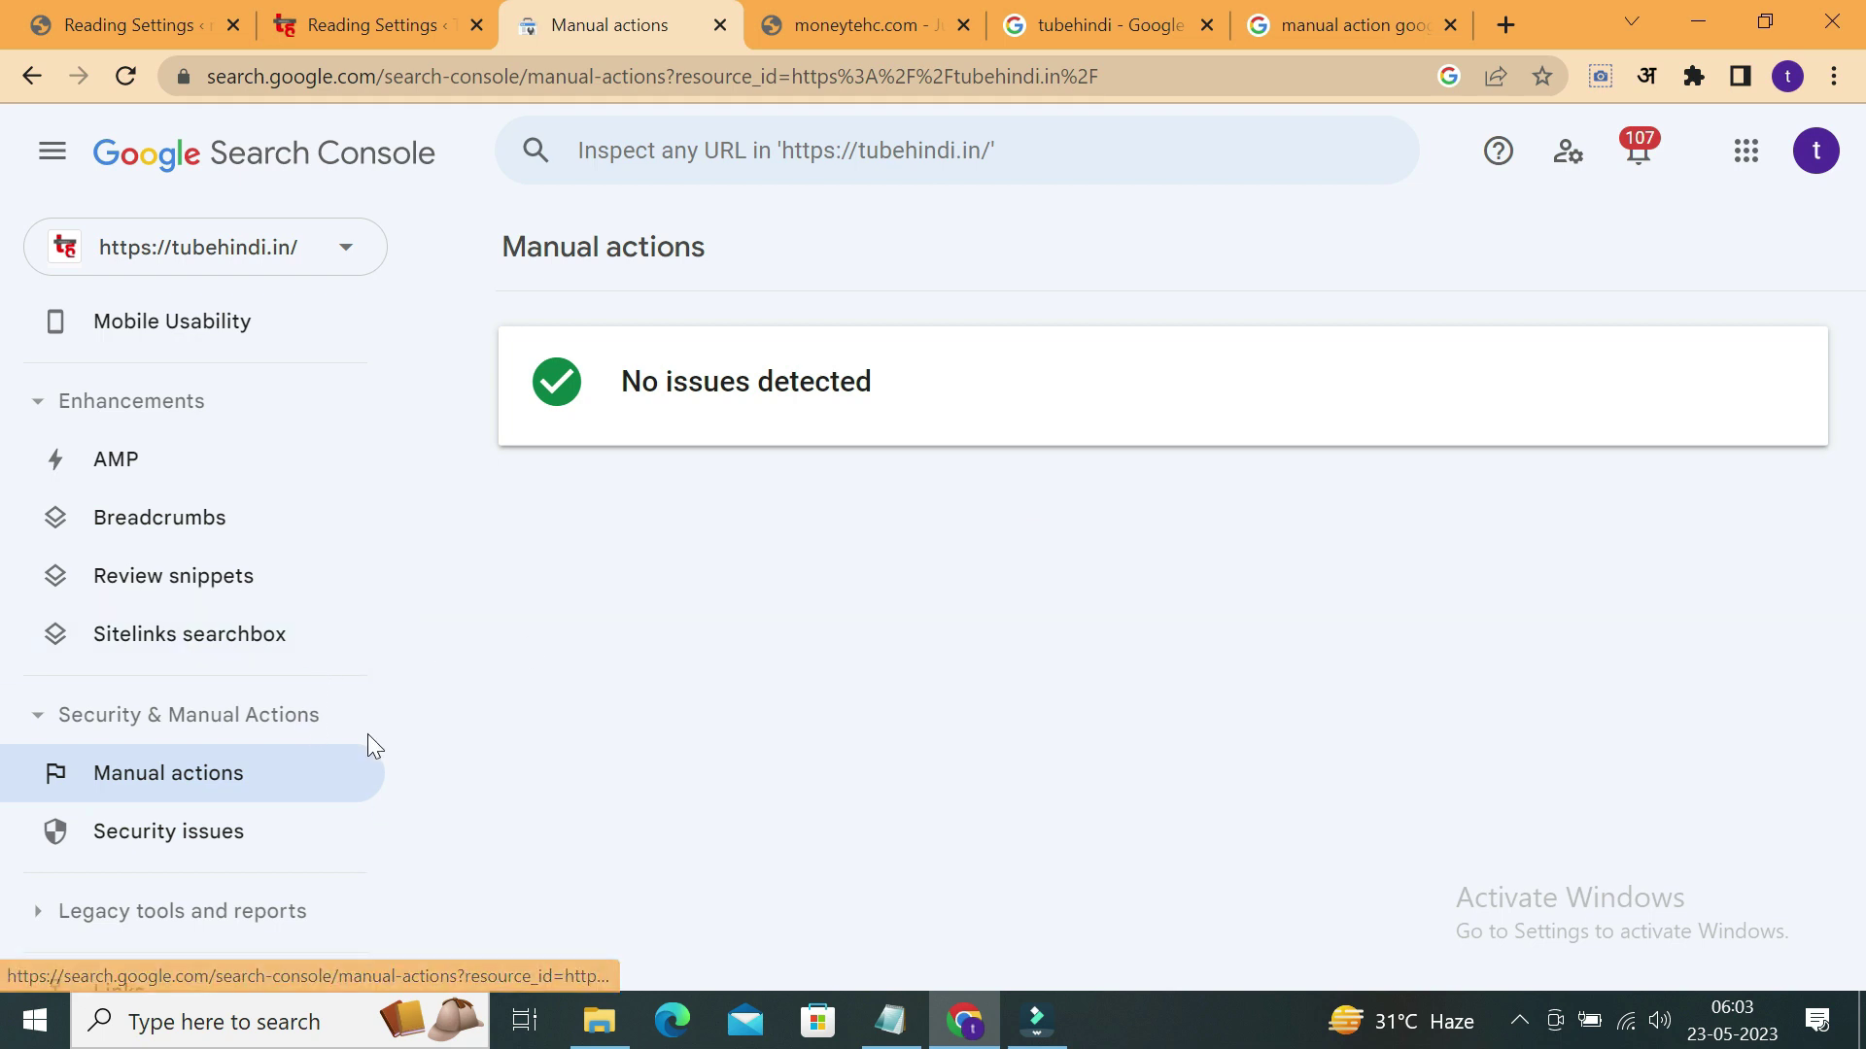
Open the Sitemaps report for tubehindi.in and view the details of the submitted /sitemap_index.xml.
scroll(367, 748, "down", 3)
scroll(399, 651, "up", 3)
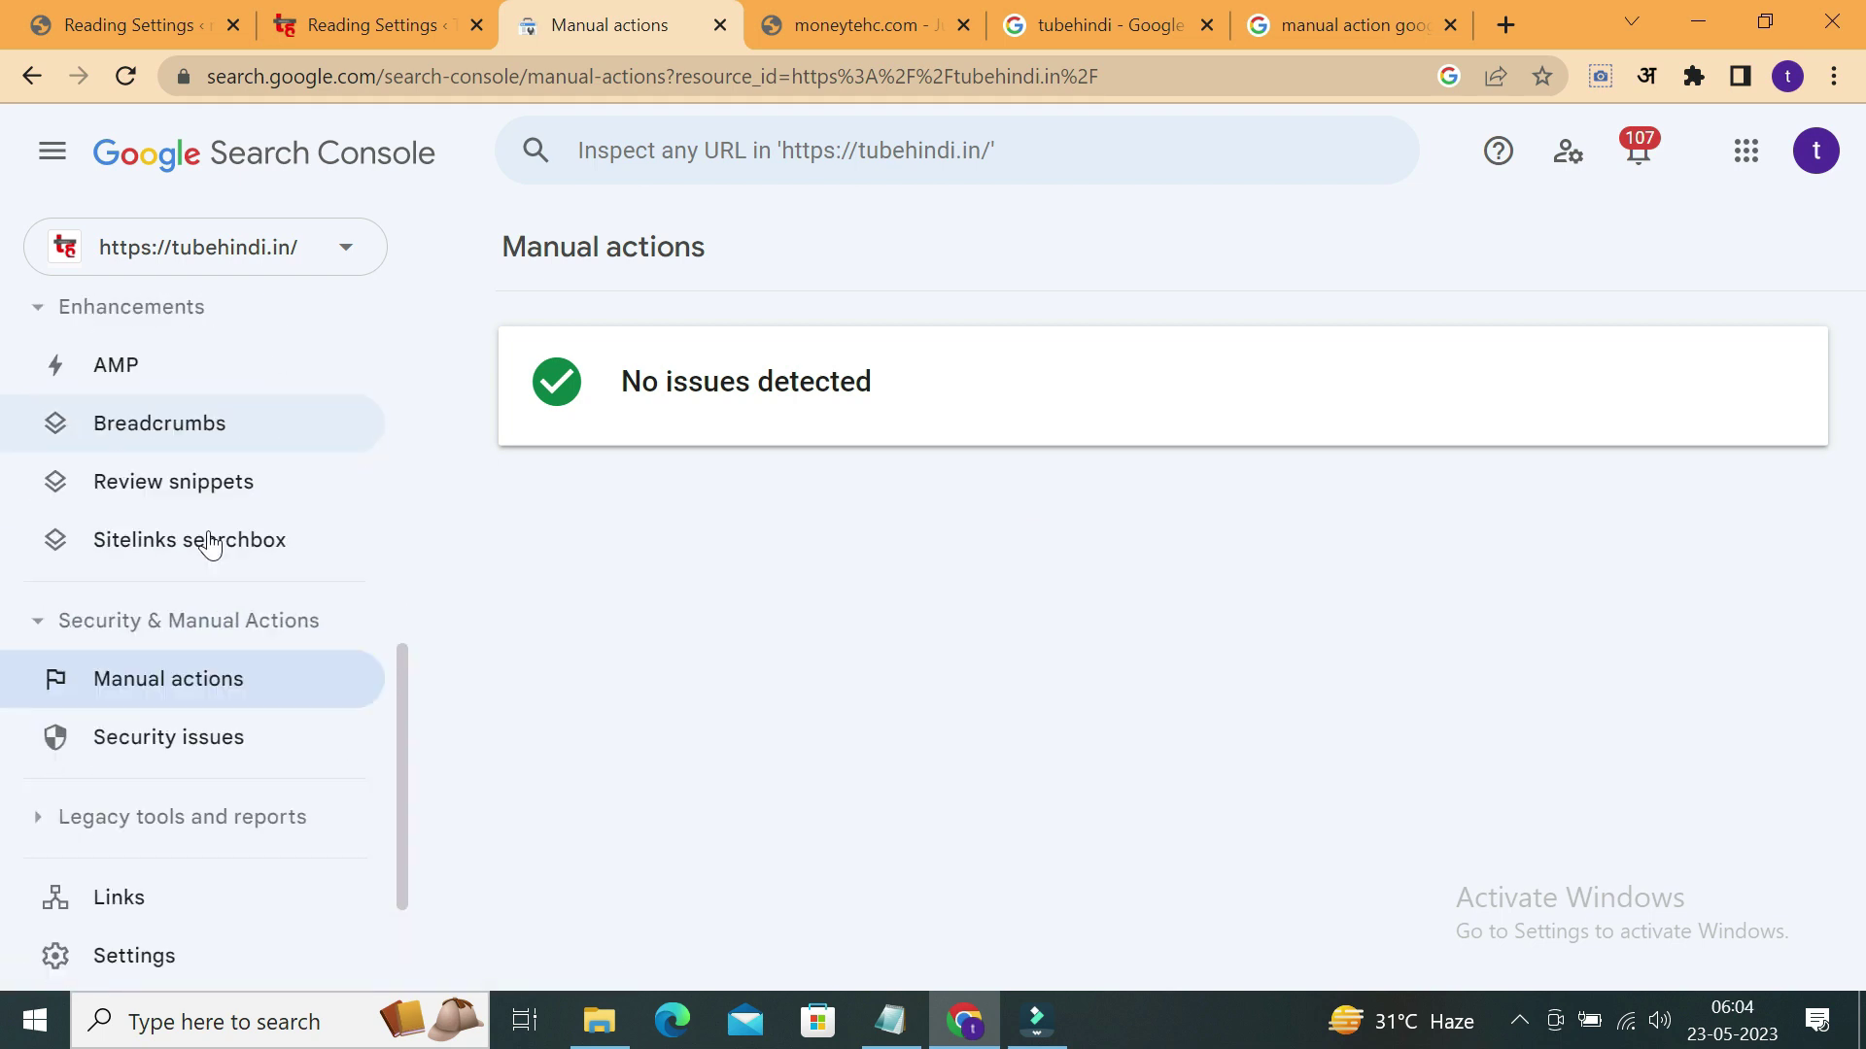
left_click_drag(398, 651, 430, 342)
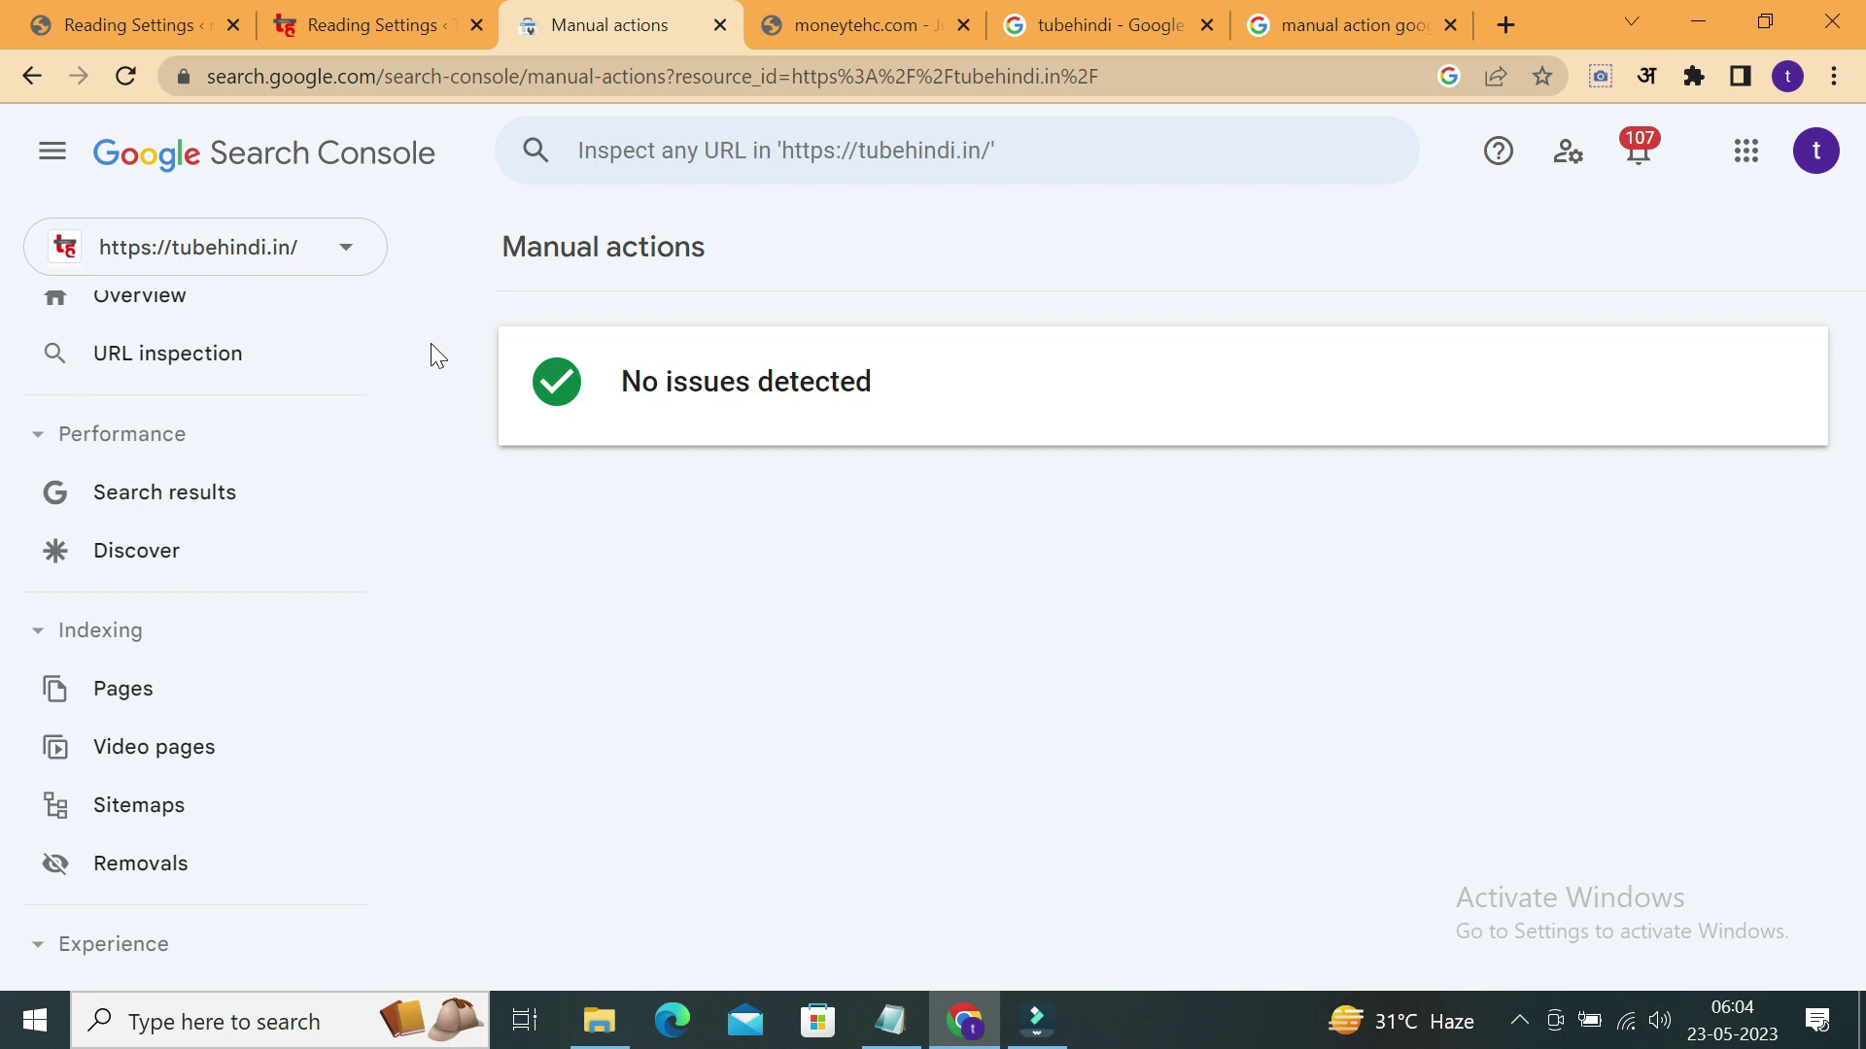
left_click(193, 821)
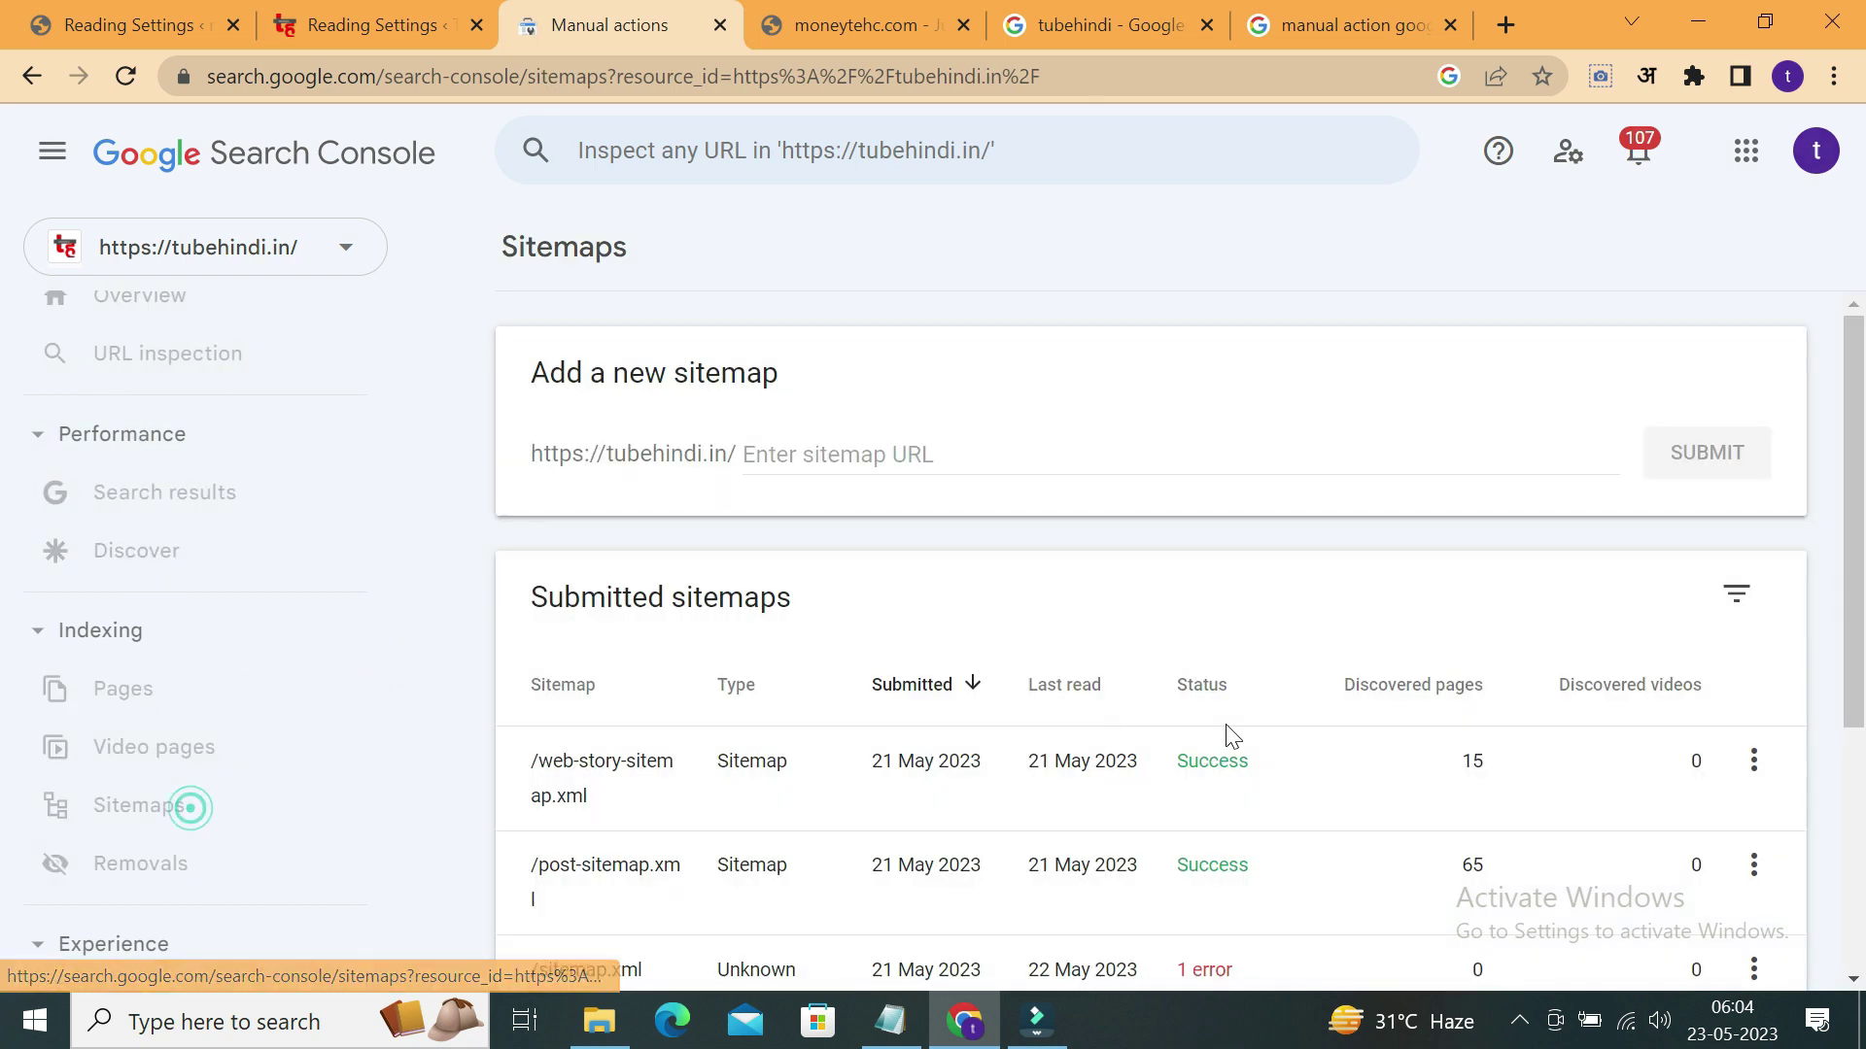
left_click_drag(1854, 414, 1854, 668)
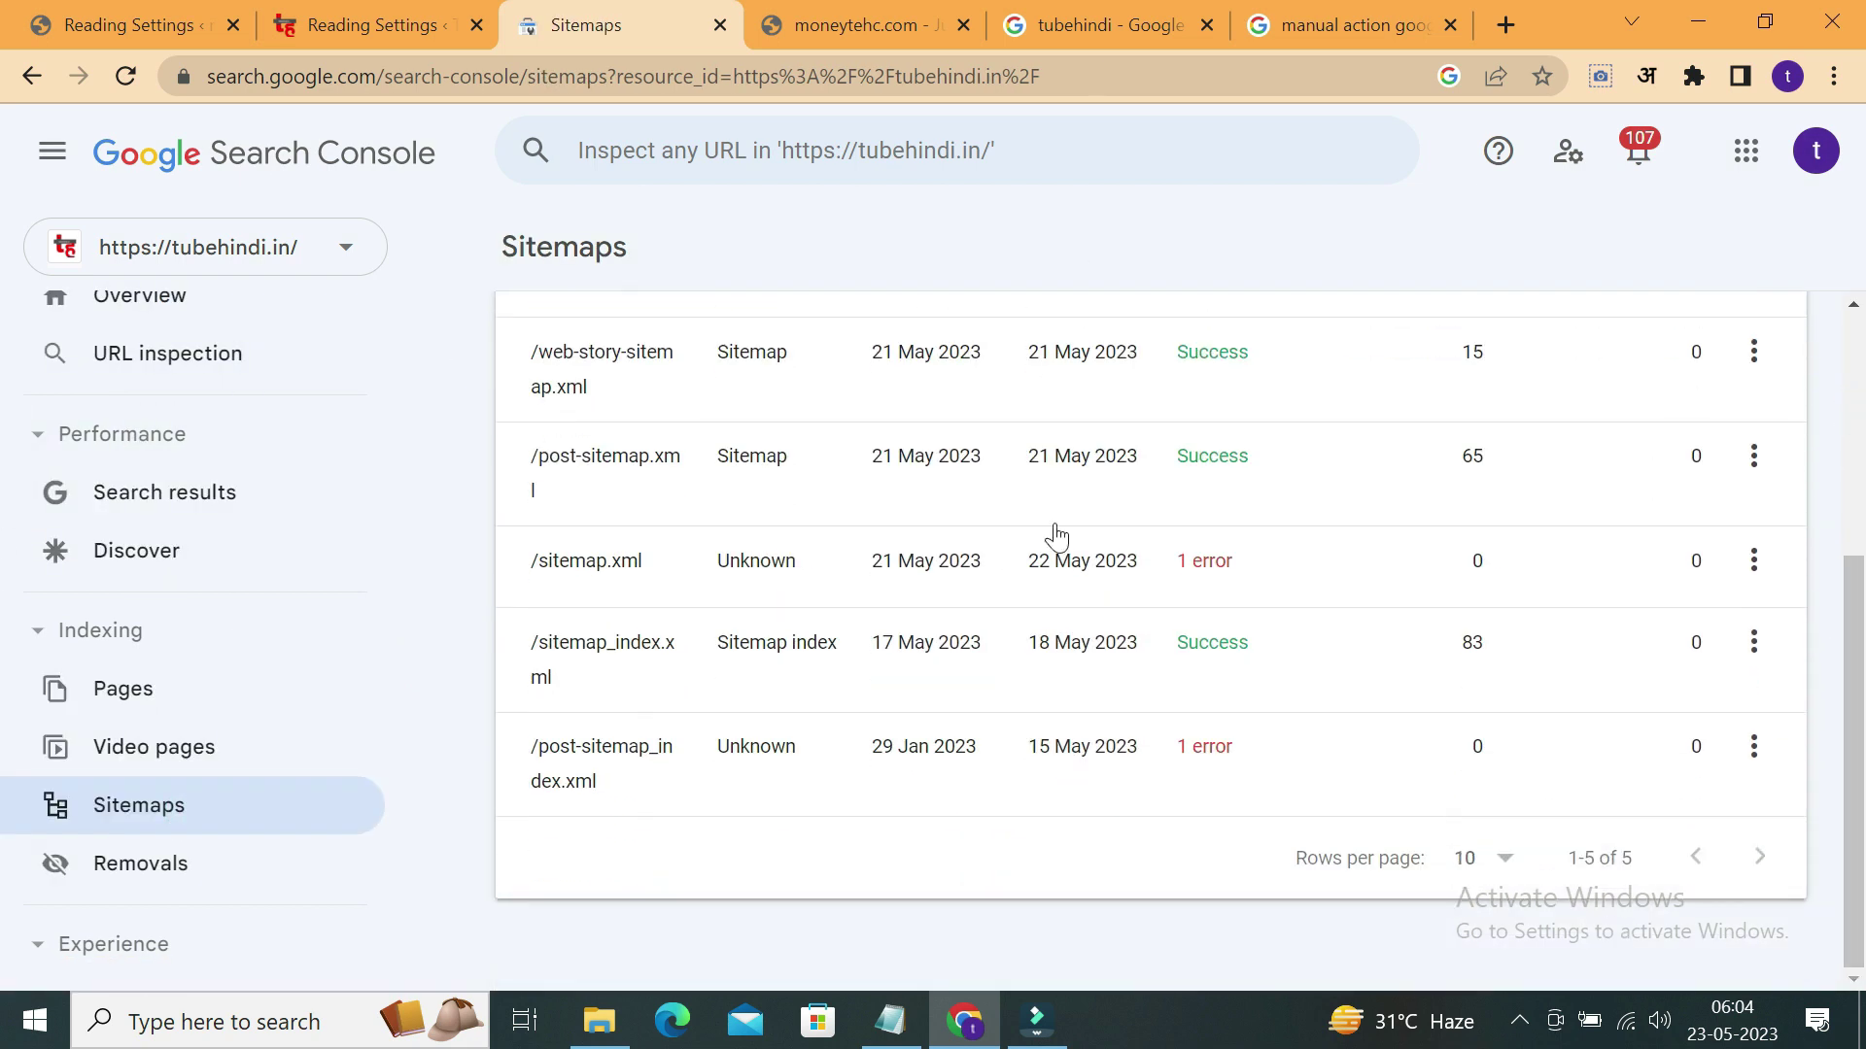
left_click(614, 644)
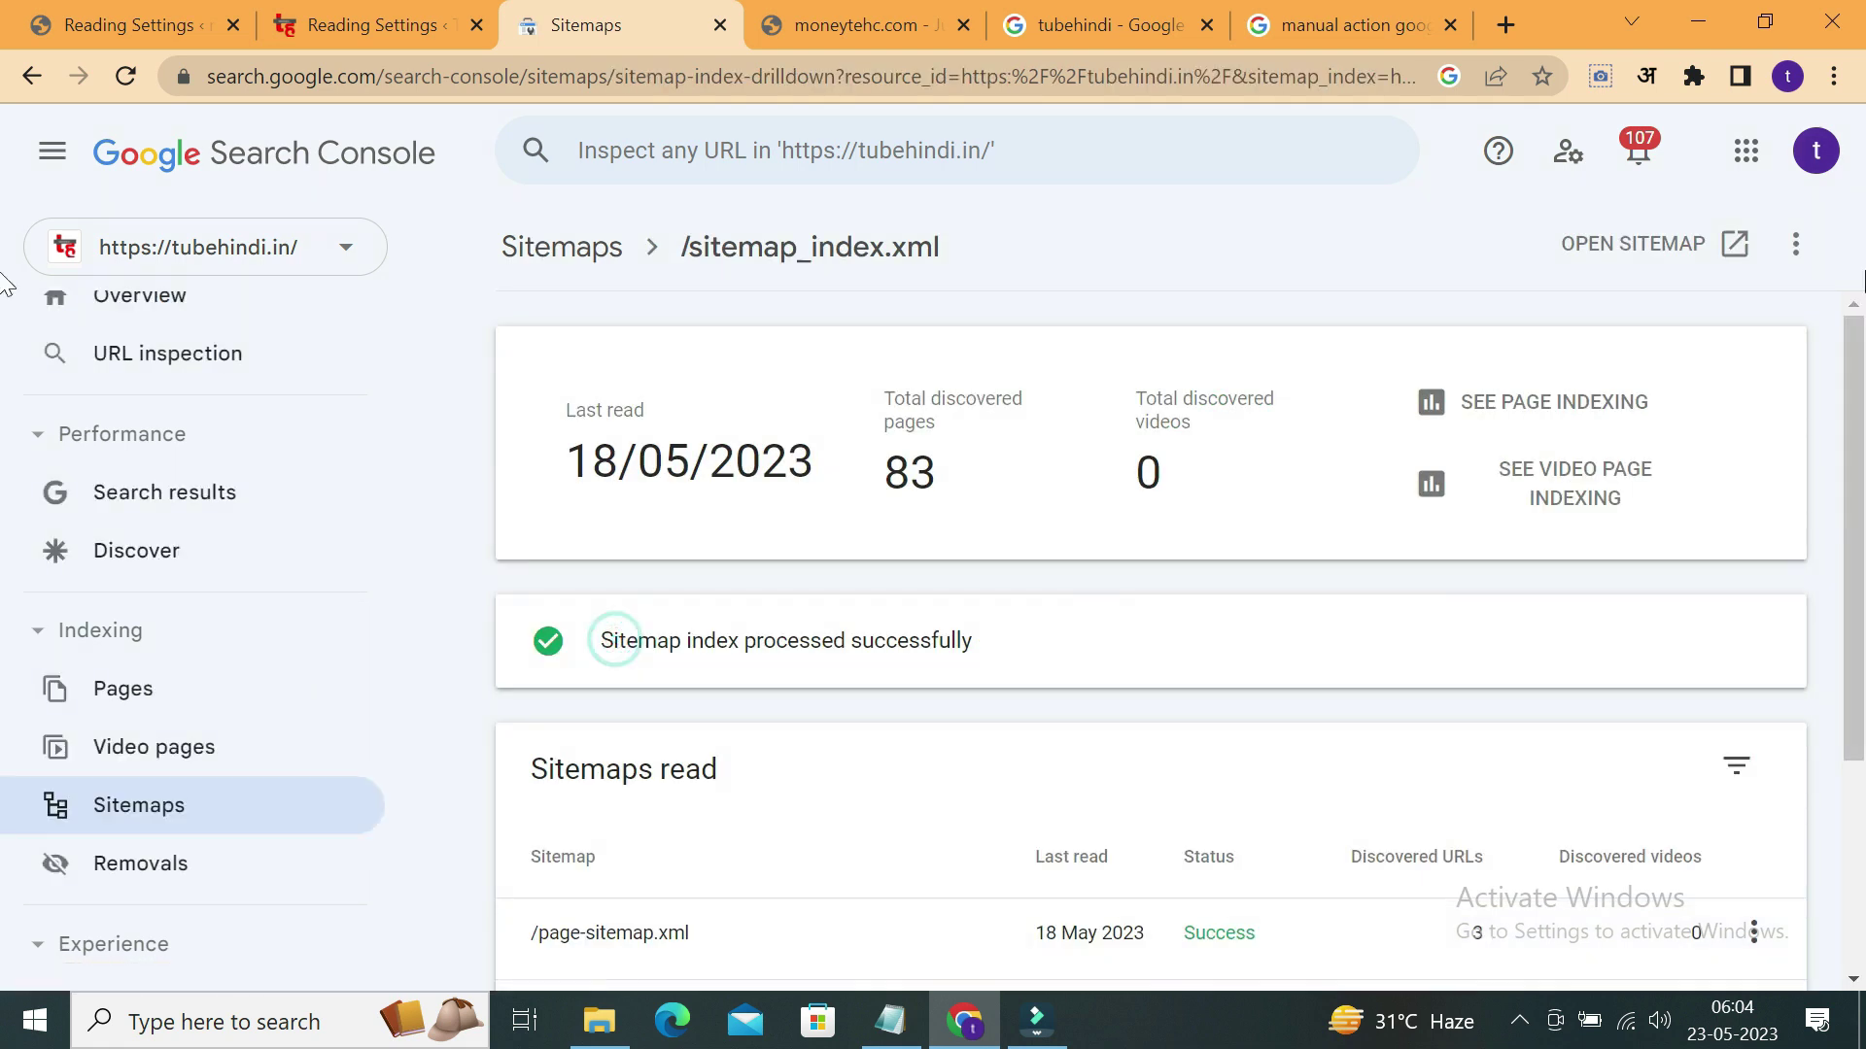
Review the child sitemaps in the /sitemap_index.xml report, and open Rank Math's Sitemap Settings in the tubehindi.in WordPress admin.
scroll(1858, 525, "down", 2)
scroll(5, 525, "down", 1)
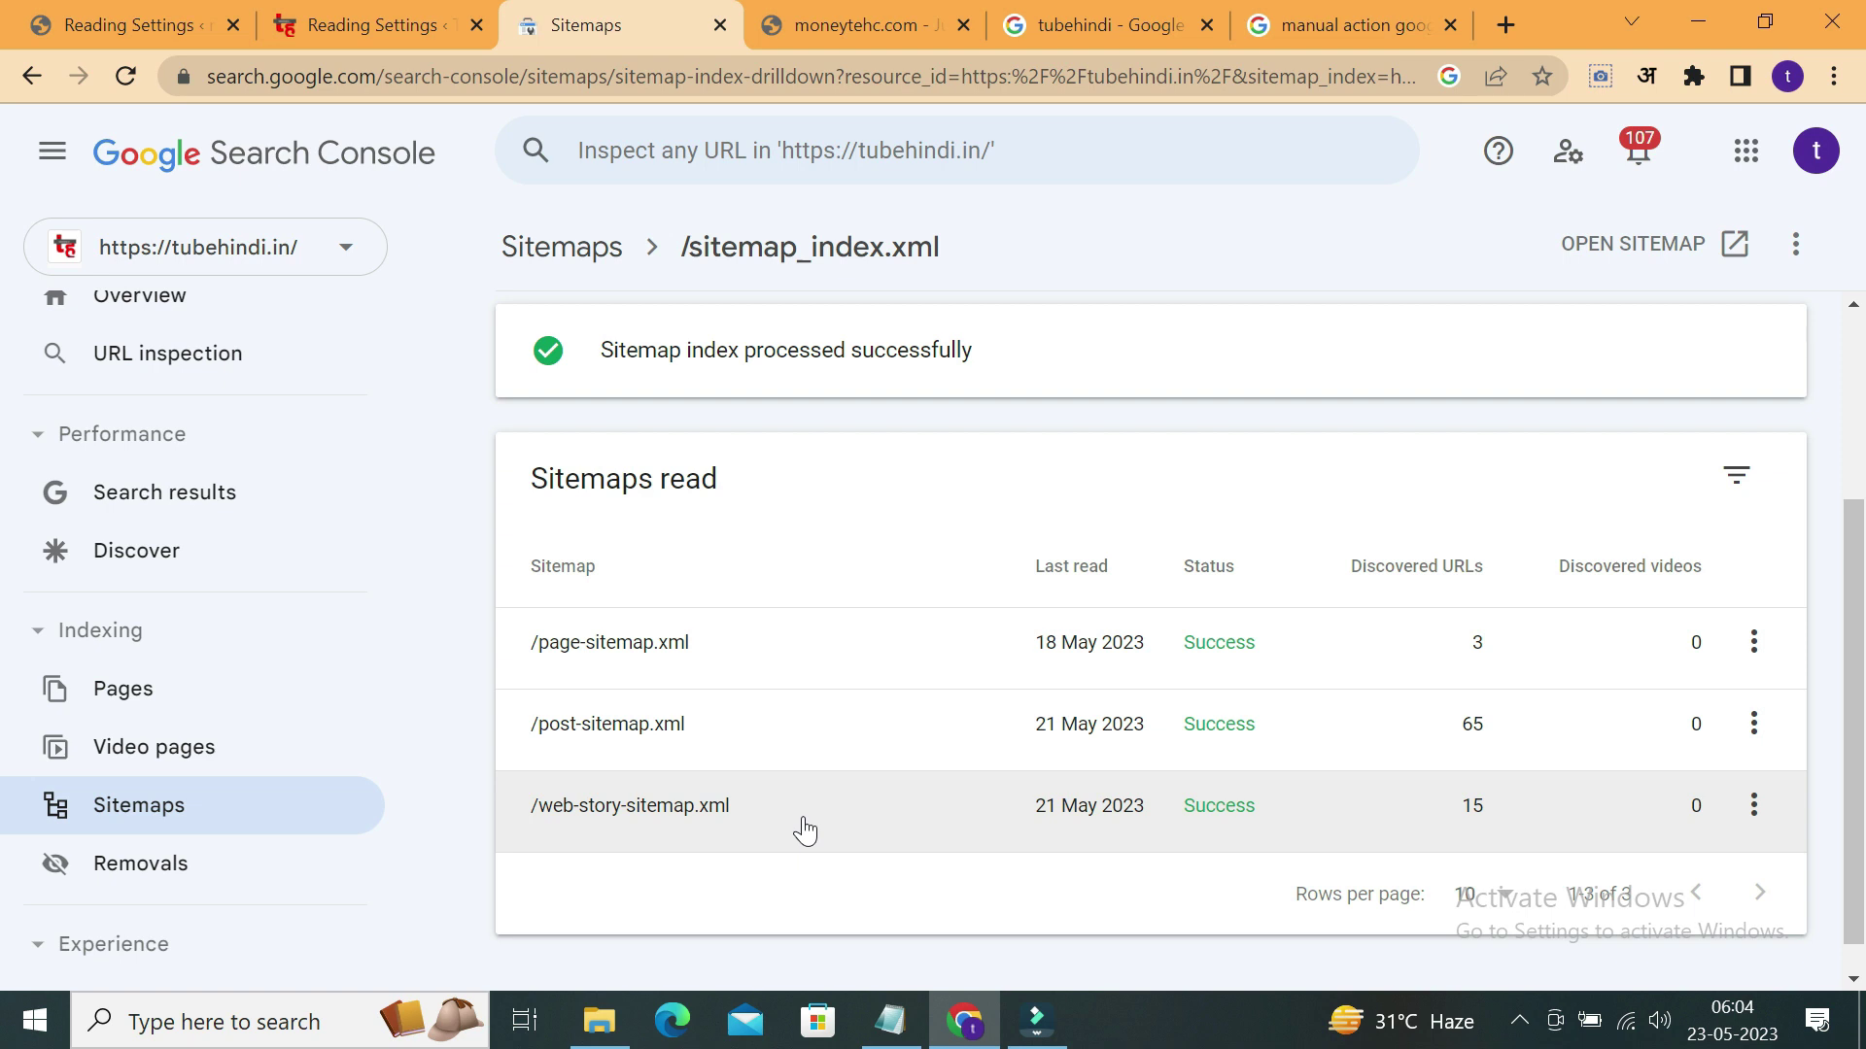
left_click(413, 14)
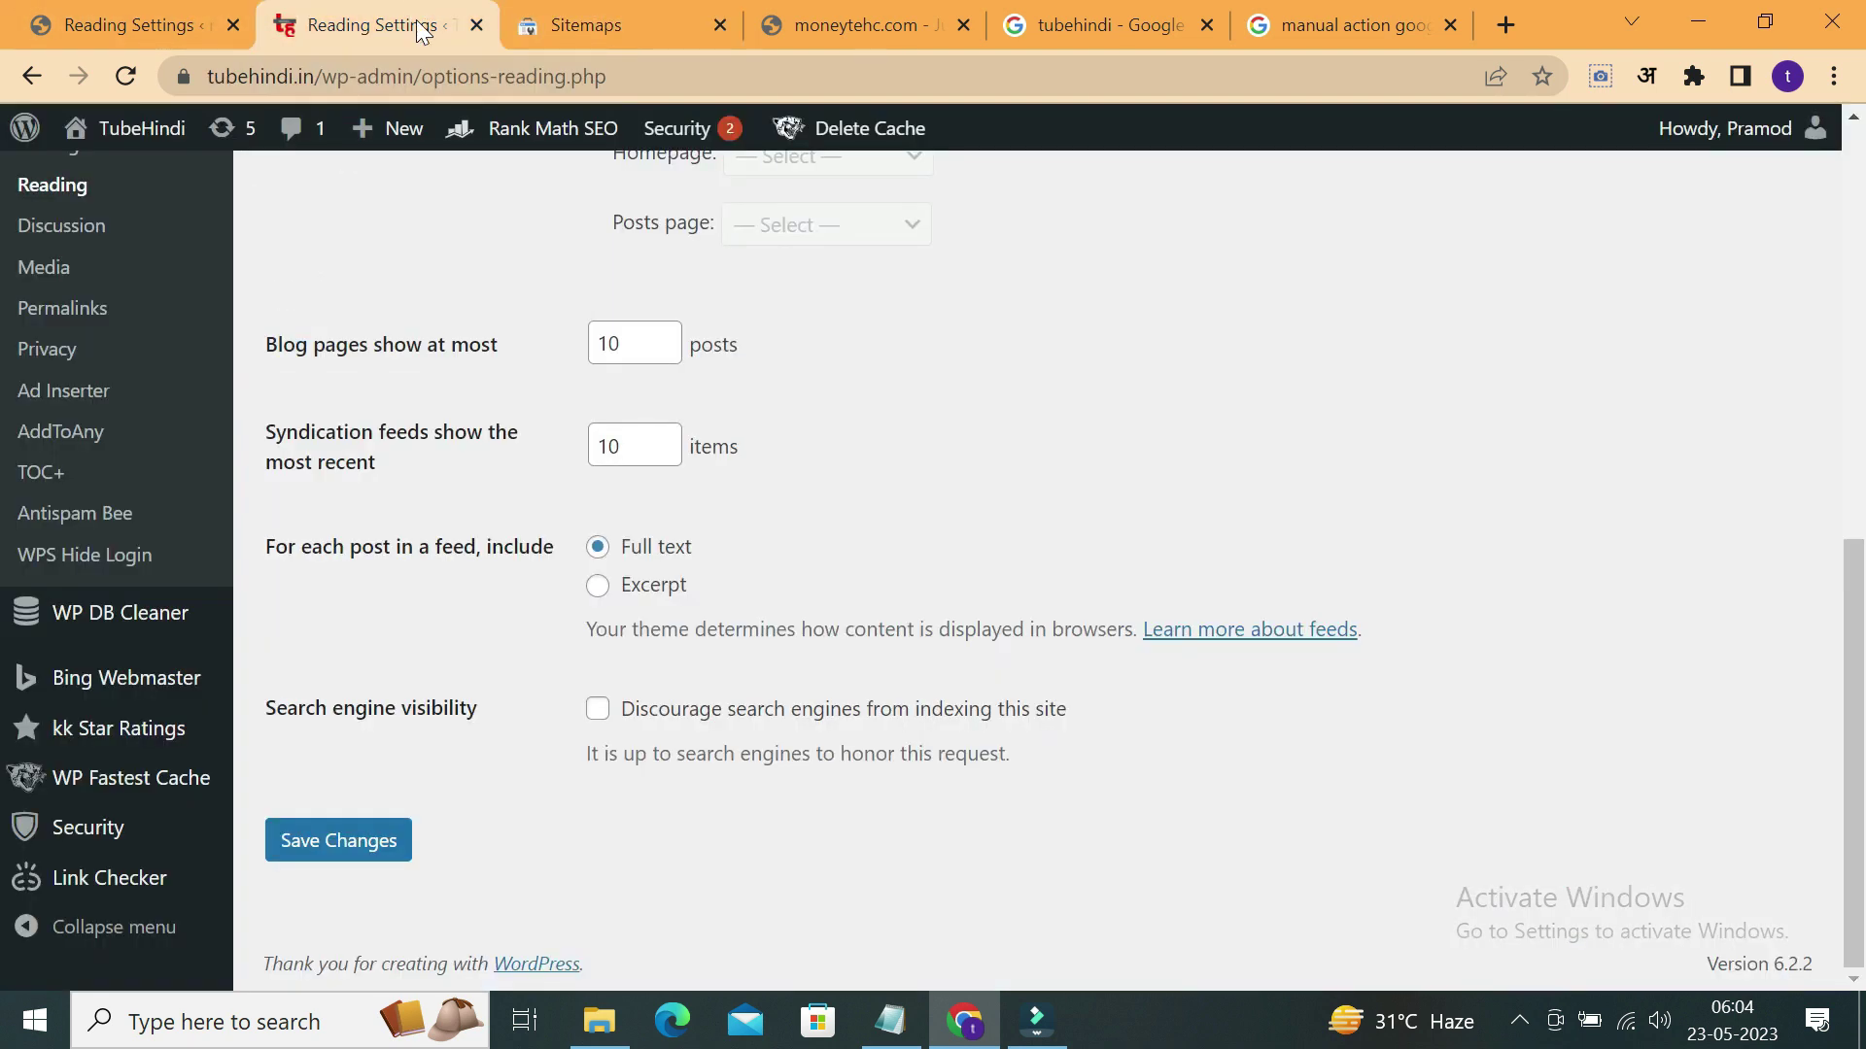
left_click_drag(1851, 650, 1845, 265)
mouse_move(29, 594)
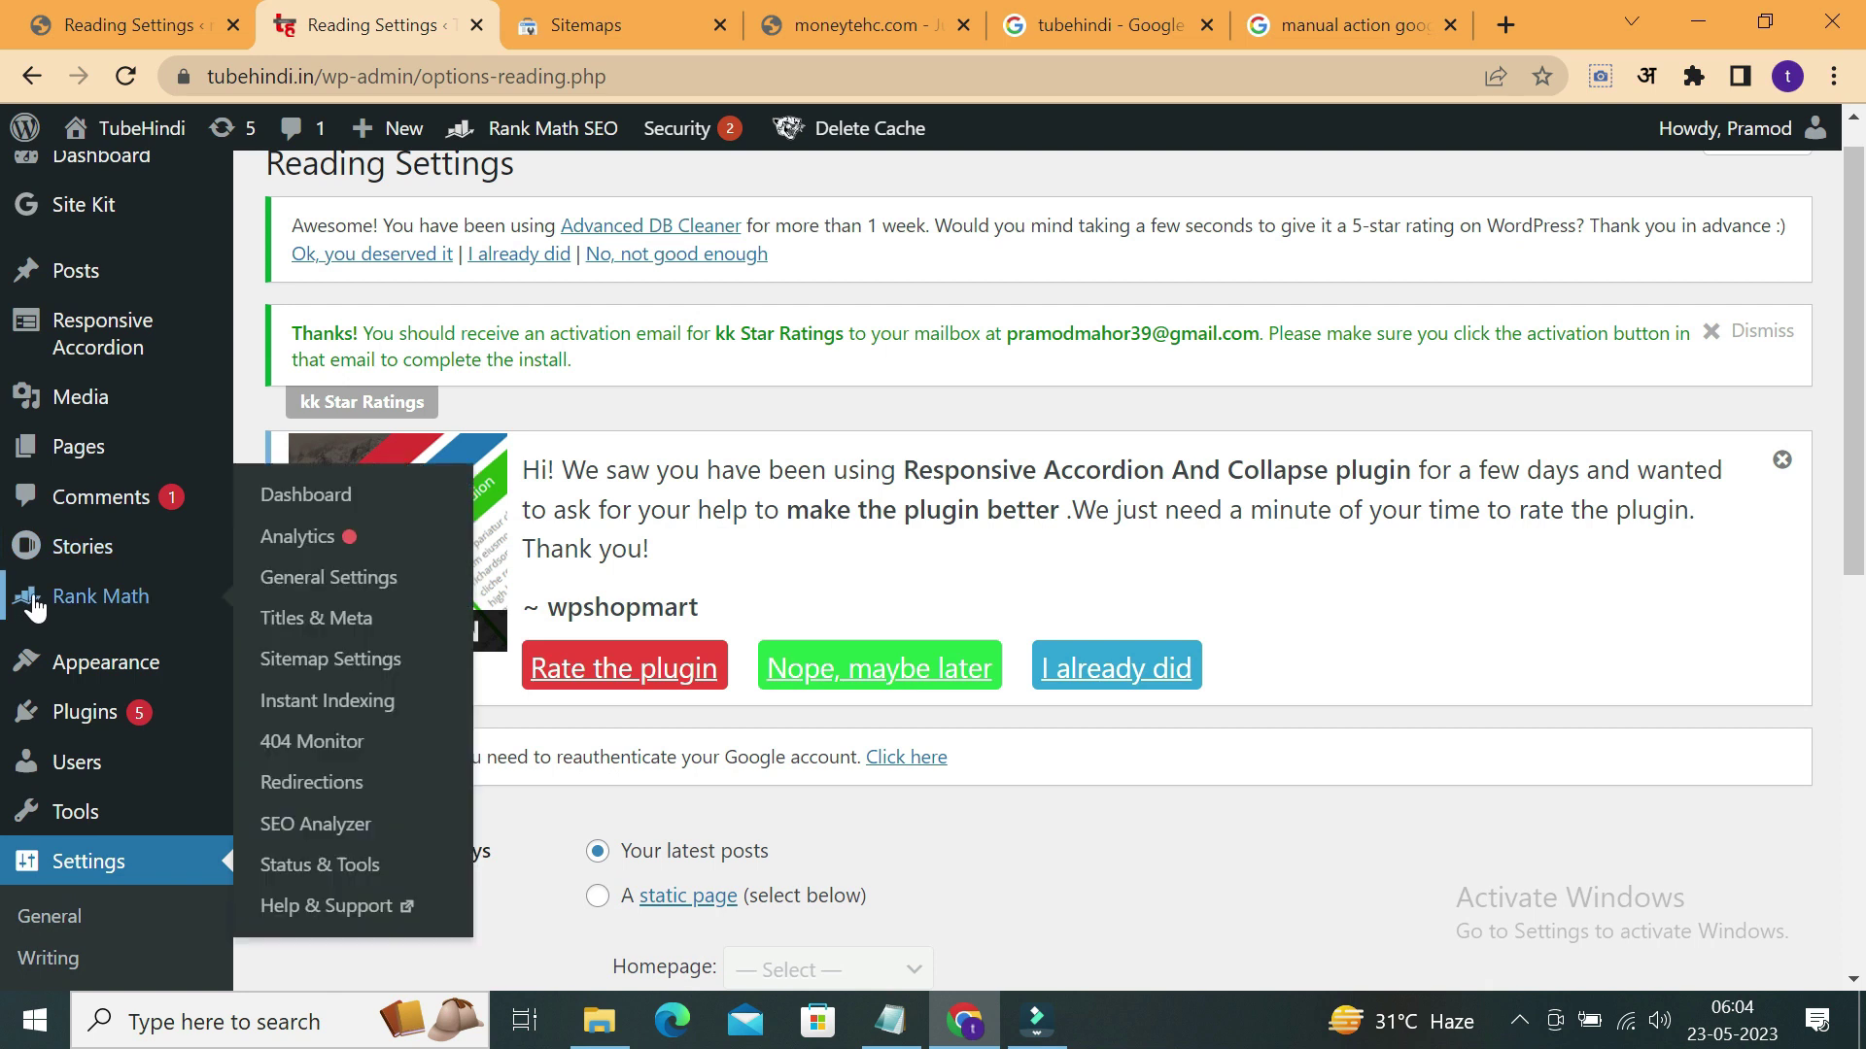
left_click(265, 664)
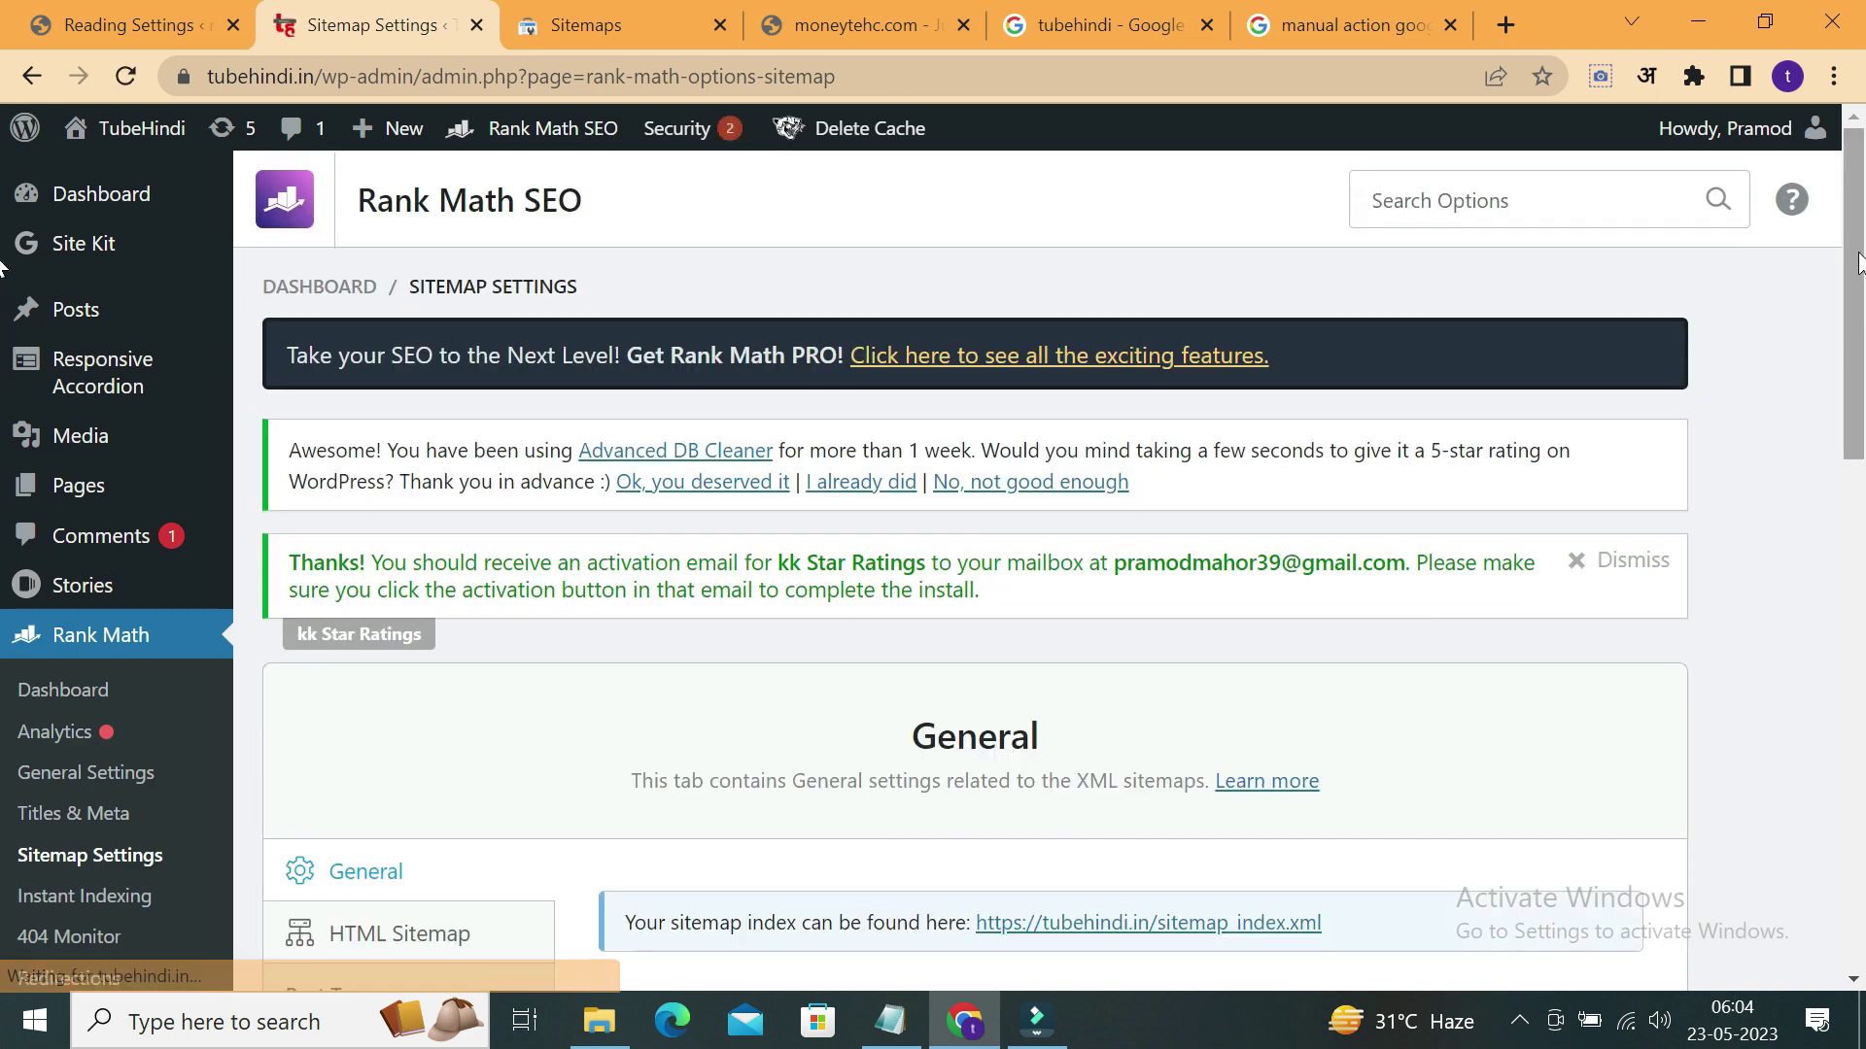
left_click_drag(1845, 266, 1843, 434)
scroll(1843, 433, "down", 2)
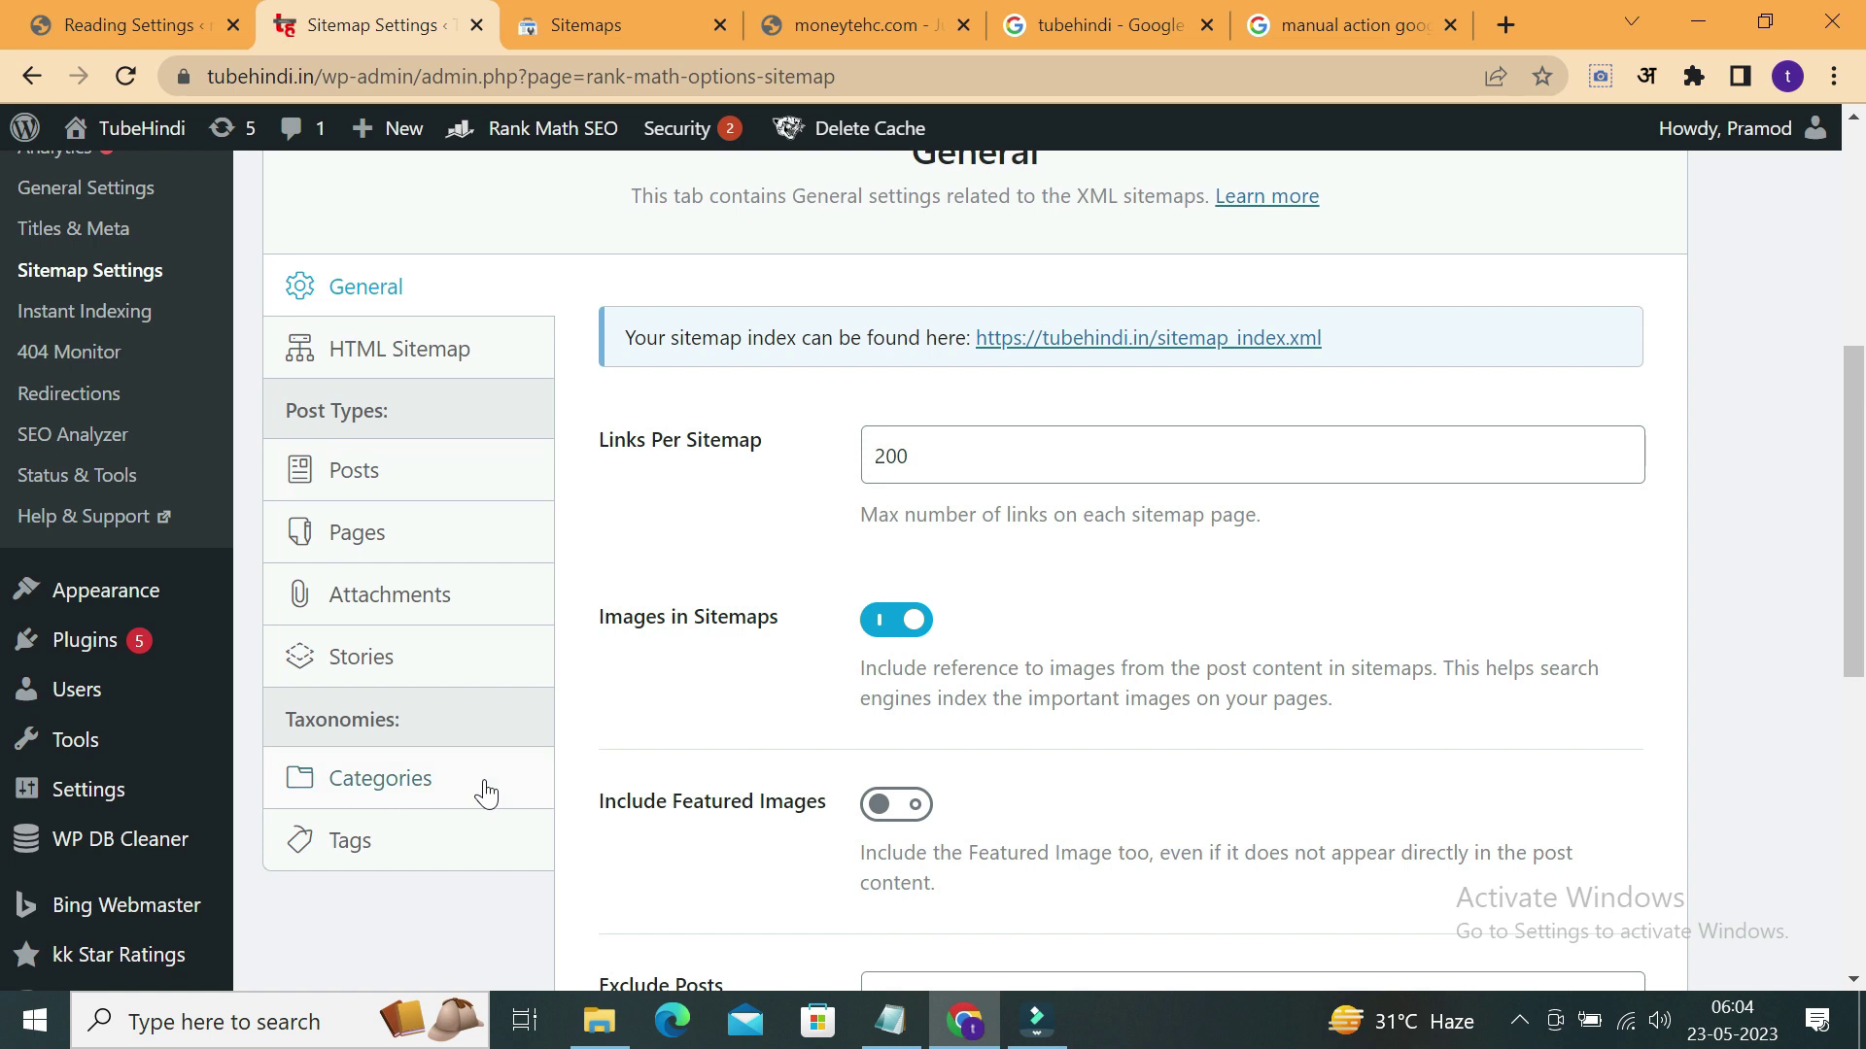
View Rank Math's HTML Sitemap settings and return to the General sitemap settings.
left_click(369, 351)
left_click(368, 350)
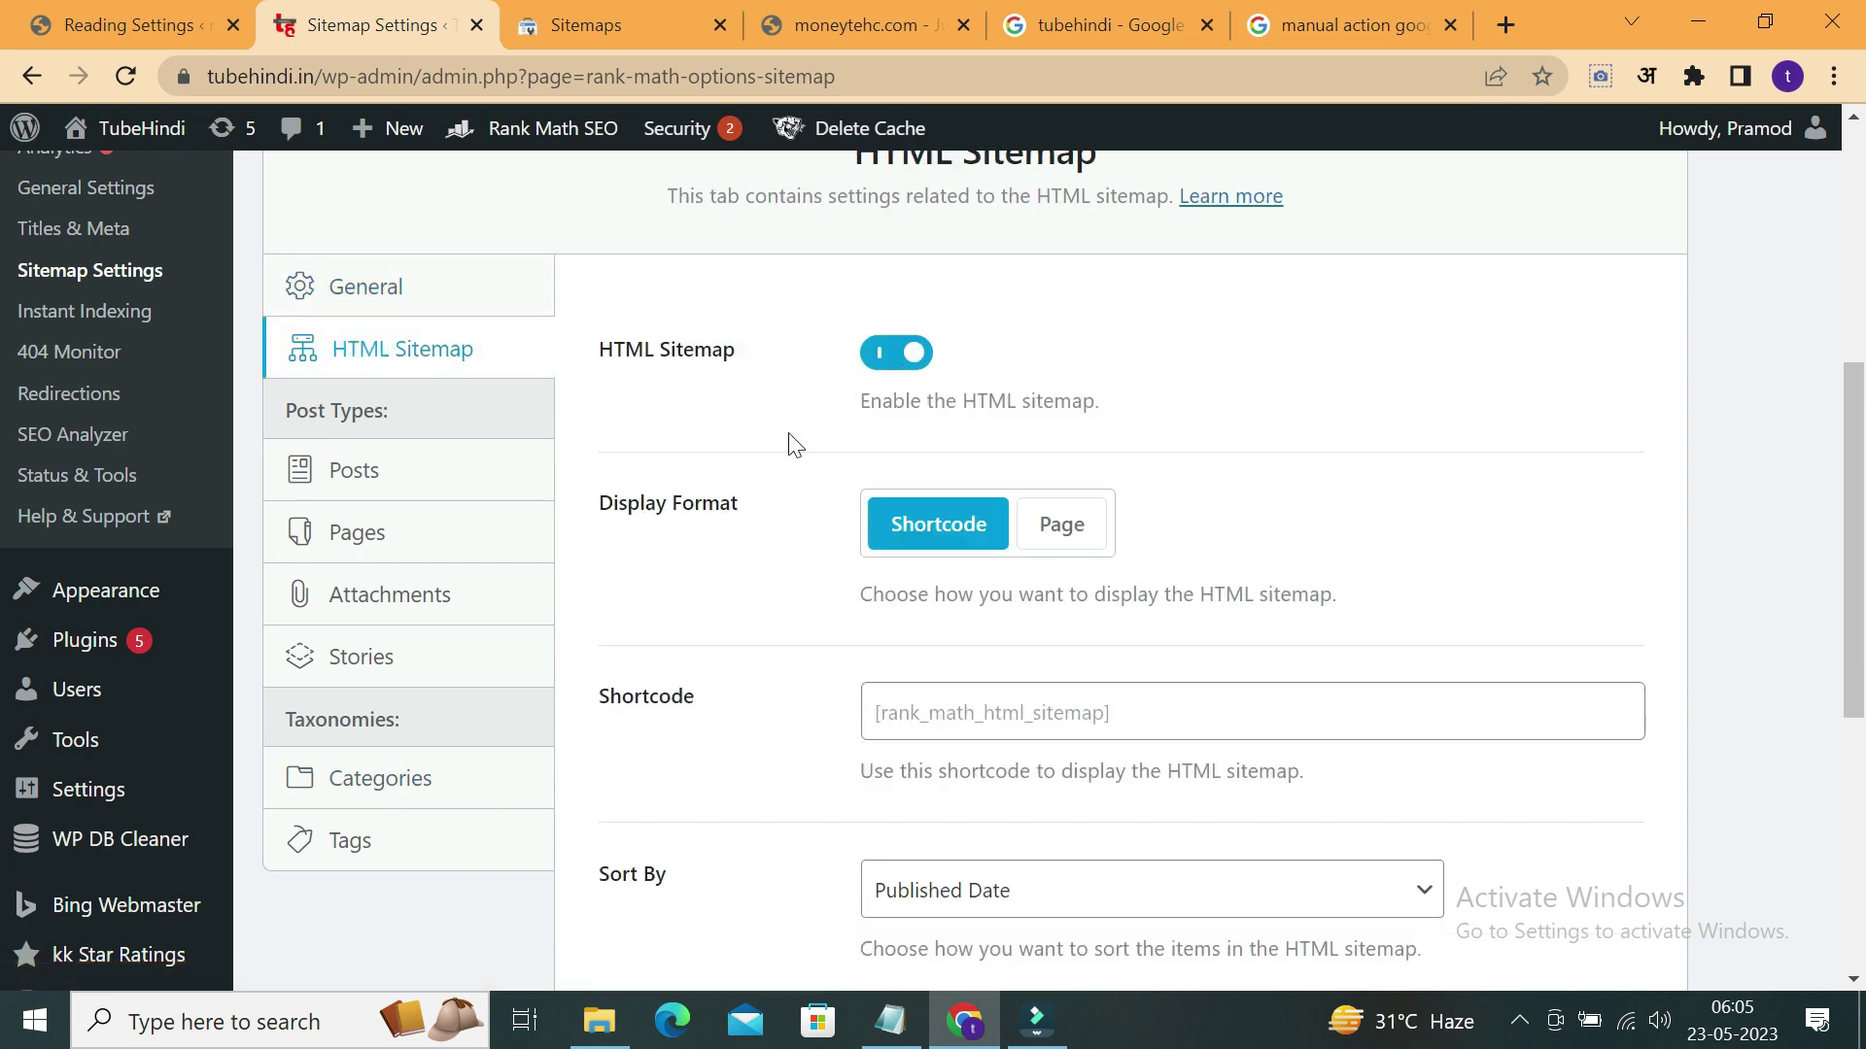
left_click_drag(1858, 440, 1856, 333)
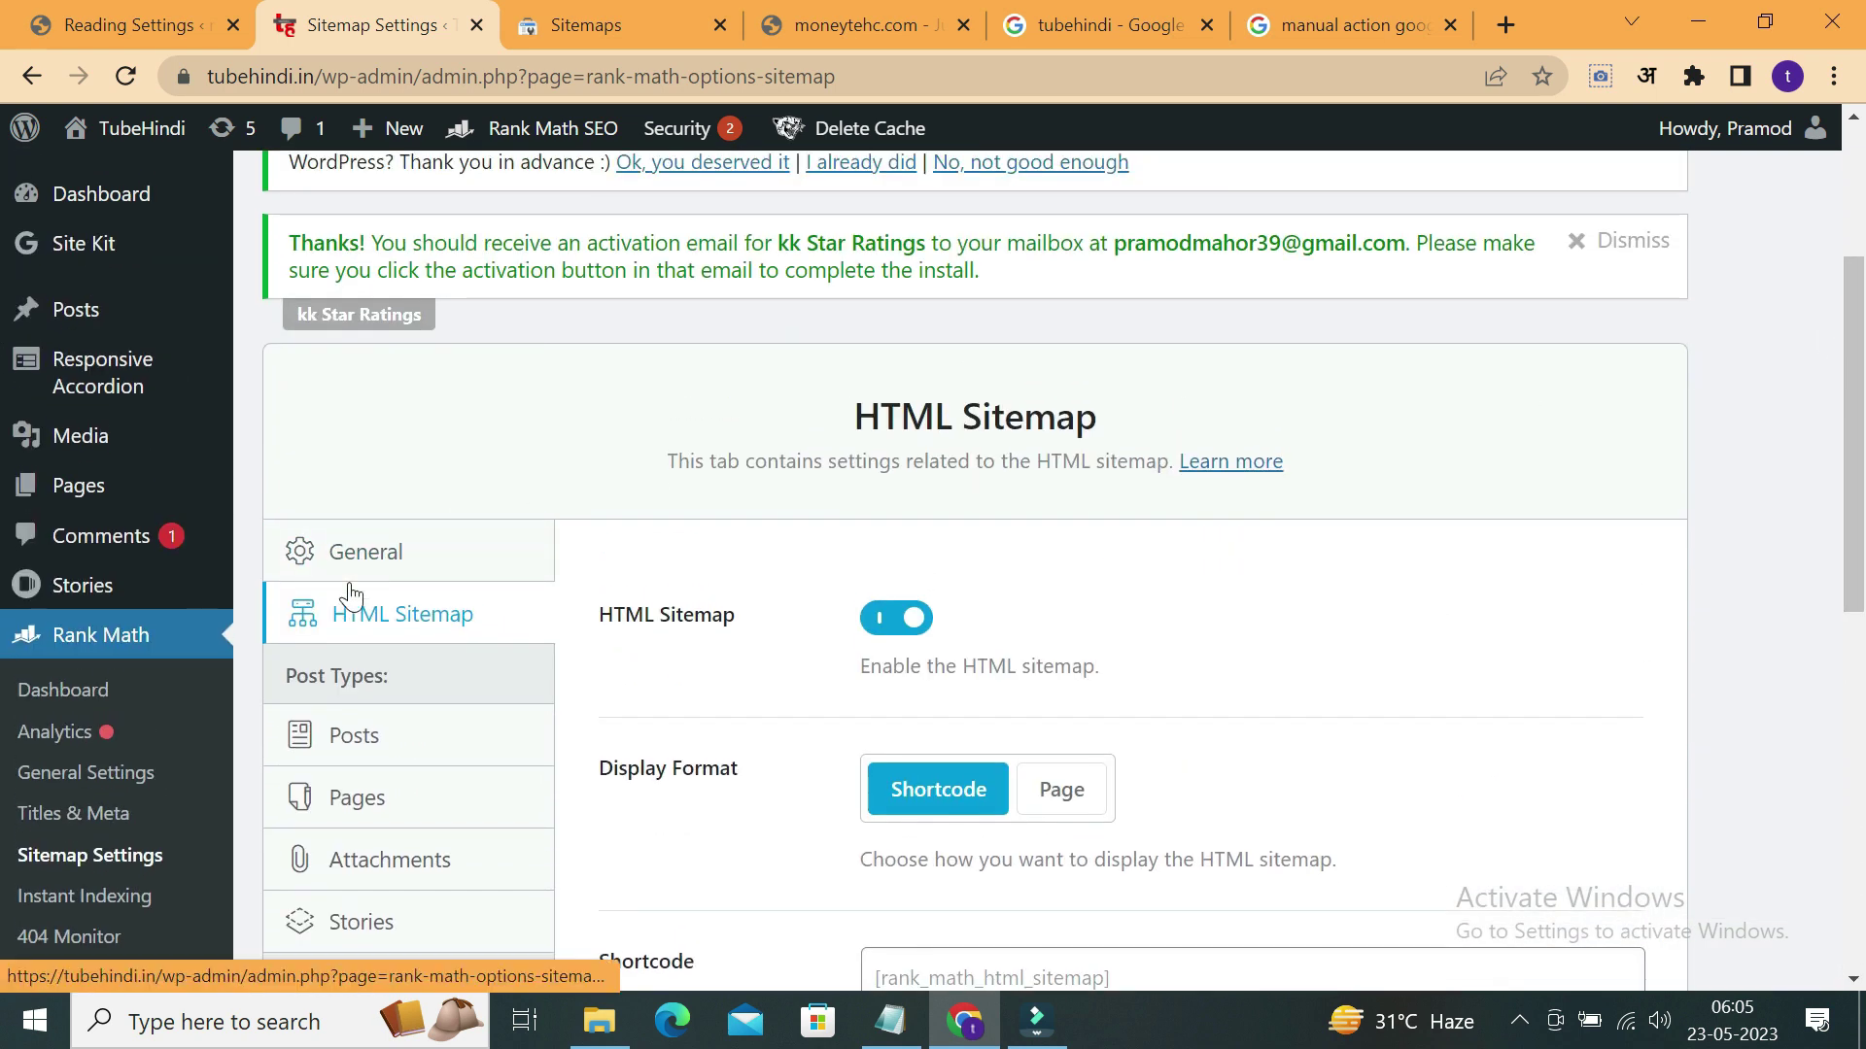
left_click(381, 573)
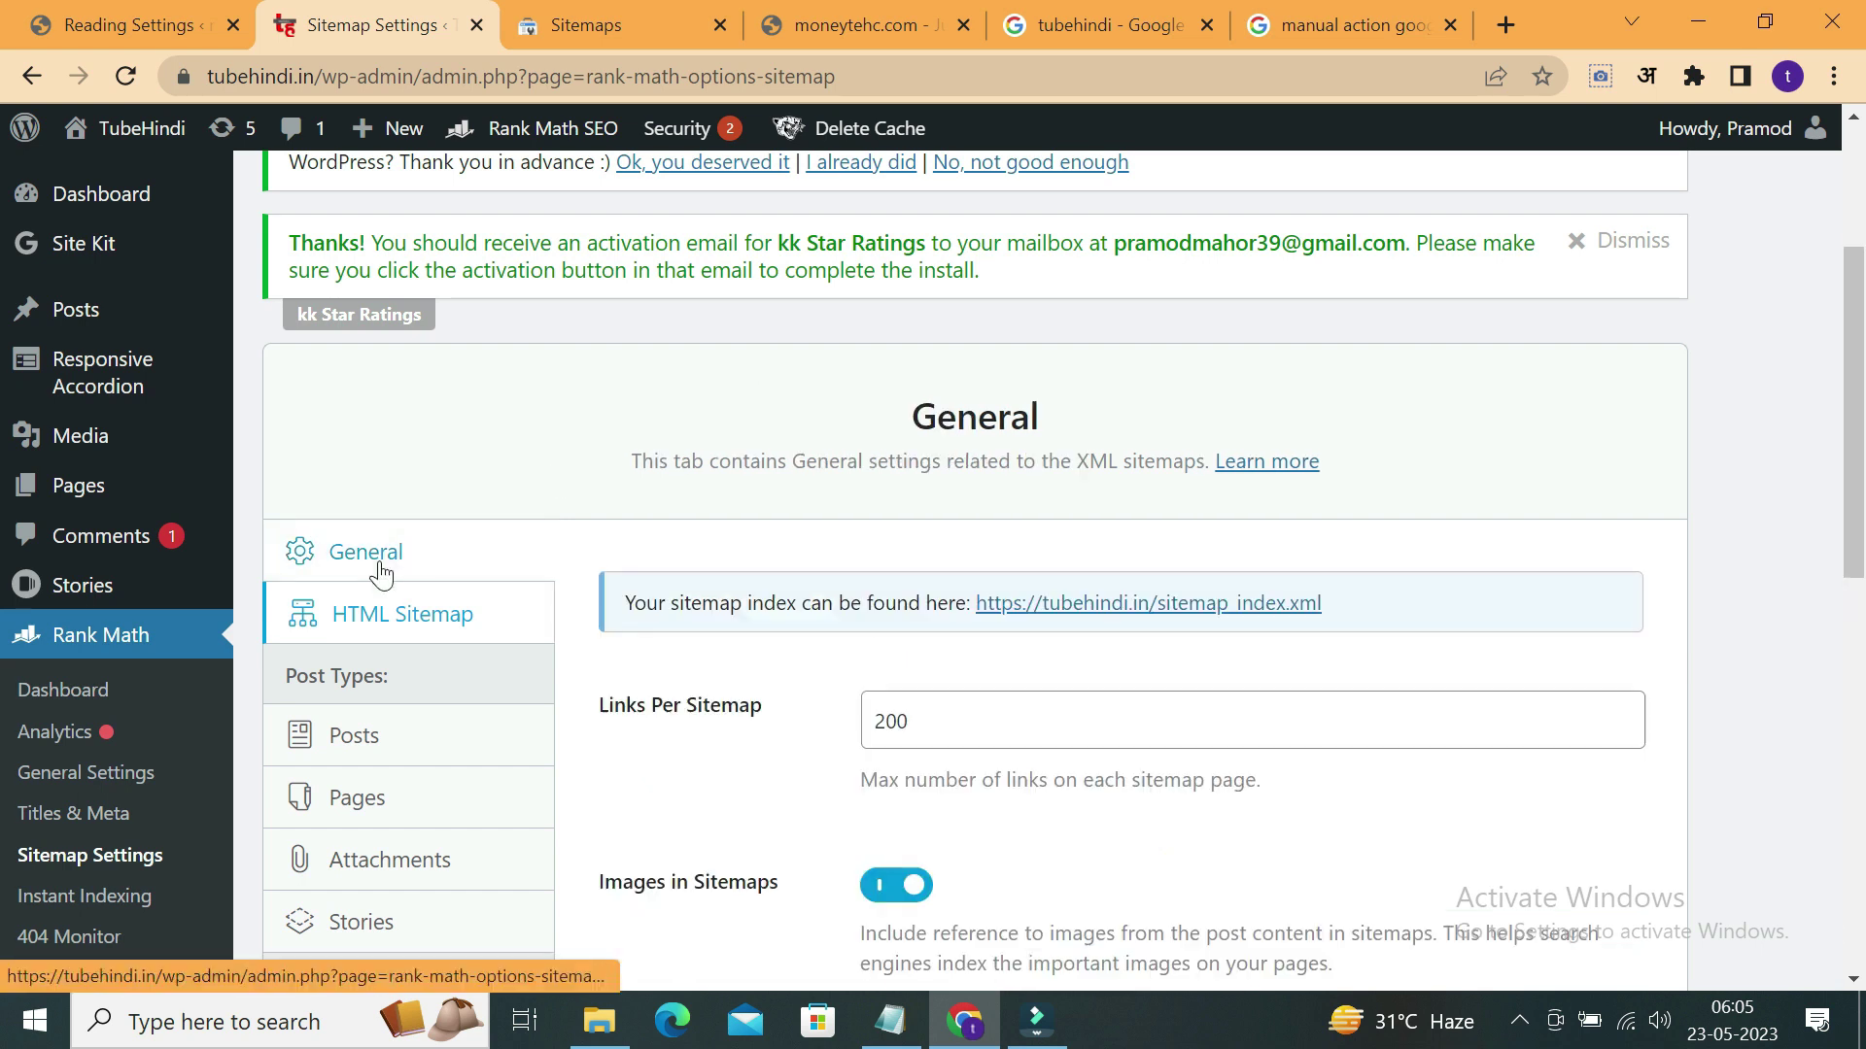
Open the tubehindi.in/sitemap_index.xml link in a new tab and highlight its list of sitemaps.
right_click(1137, 612)
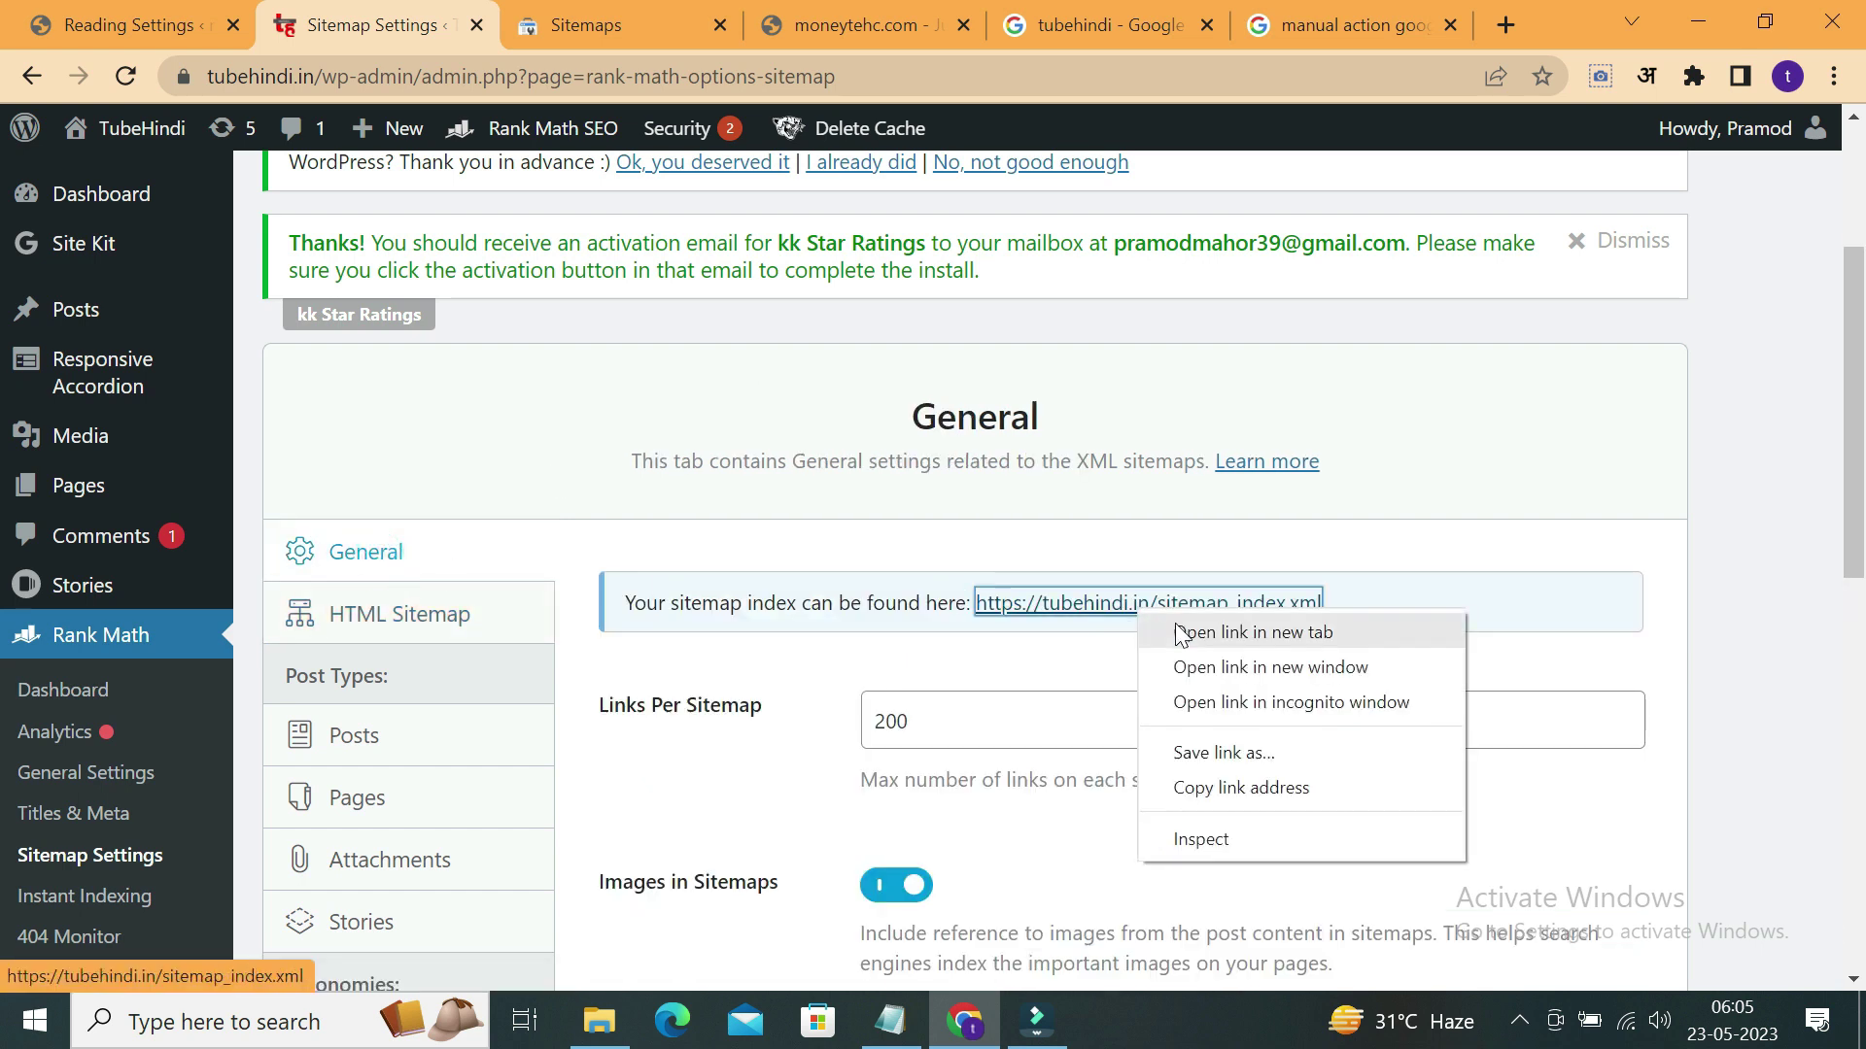
left_click(1180, 634)
left_click(524, 24)
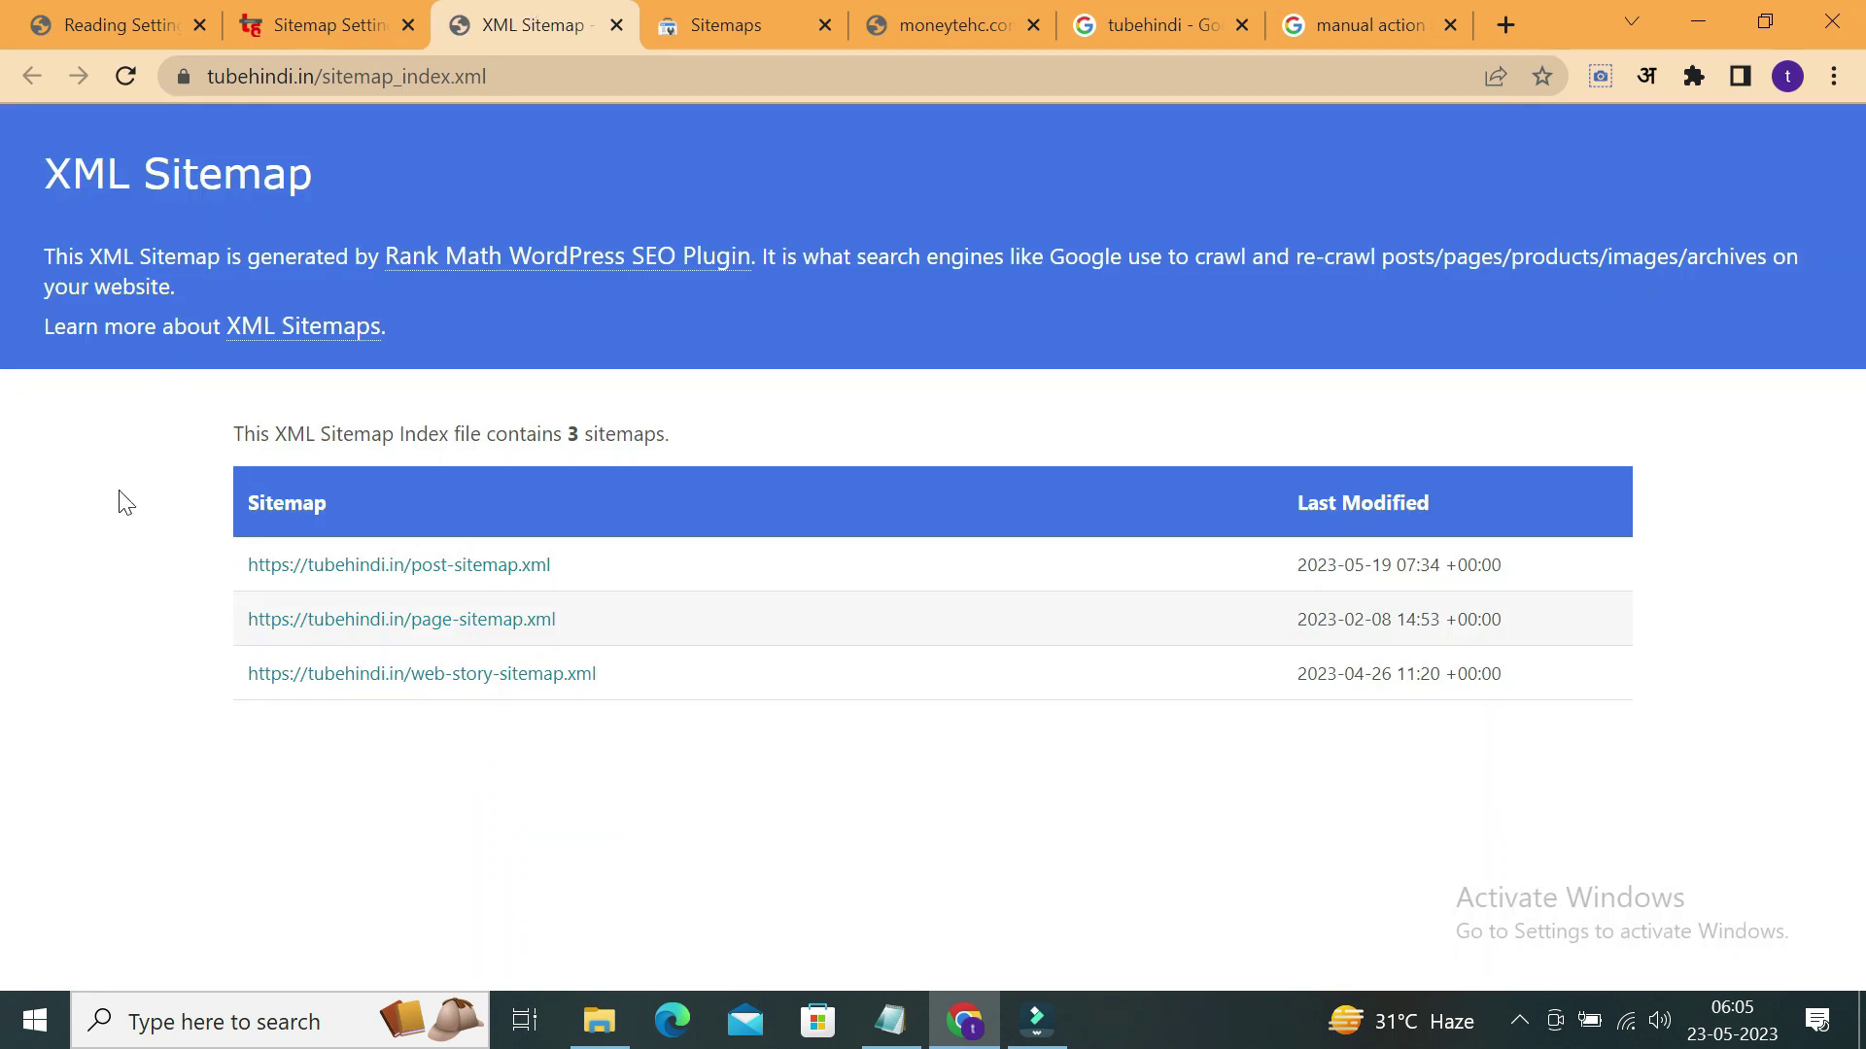
left_click_drag(237, 529, 593, 680)
left_click(592, 755)
Open post-sitemap.xml from the sitemap index and highlight the line stating how many URLs it contains.
left_click(352, 573)
left_click_drag(1851, 214, 1831, 146)
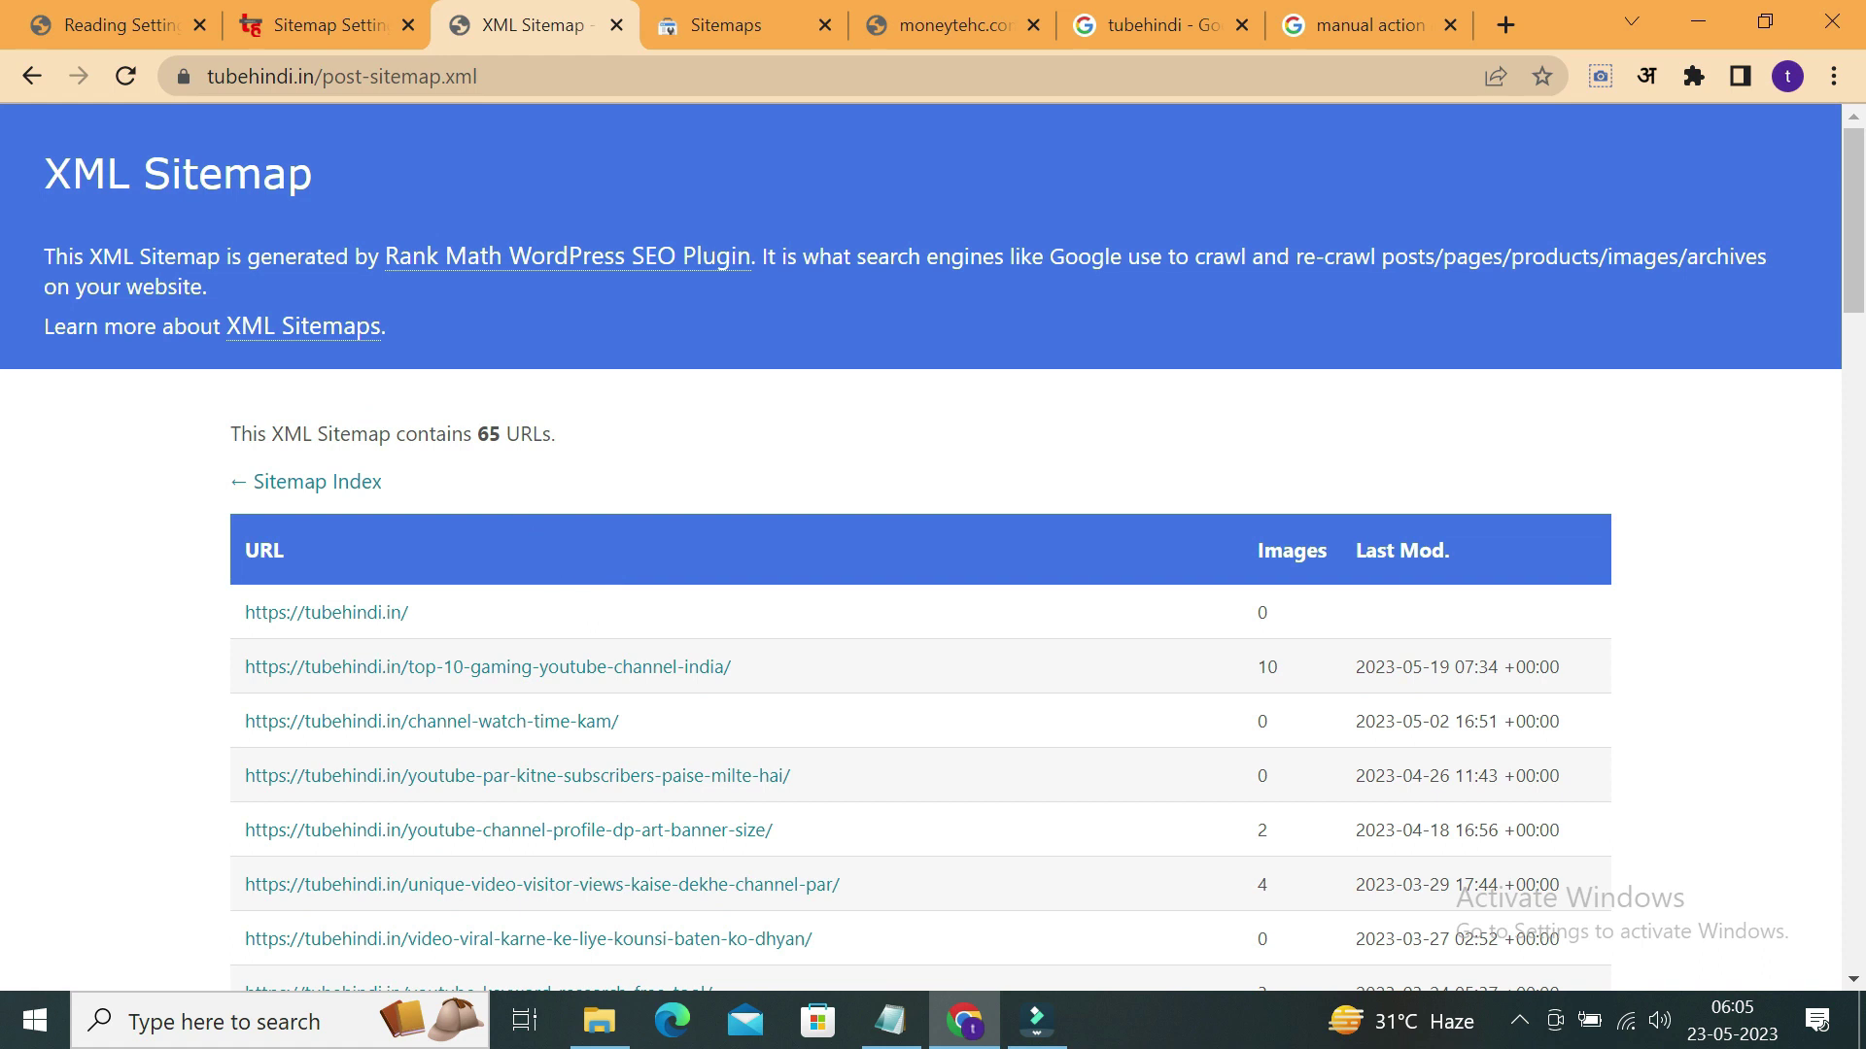
left_click_drag(574, 438, 470, 435)
left_click(612, 446)
left_click_drag(611, 434, 230, 434)
left_click(480, 433)
double_click(488, 433)
Go back to the sitemap index, open page-sitemap.xml and highlight its URL count line.
left_click(22, 72)
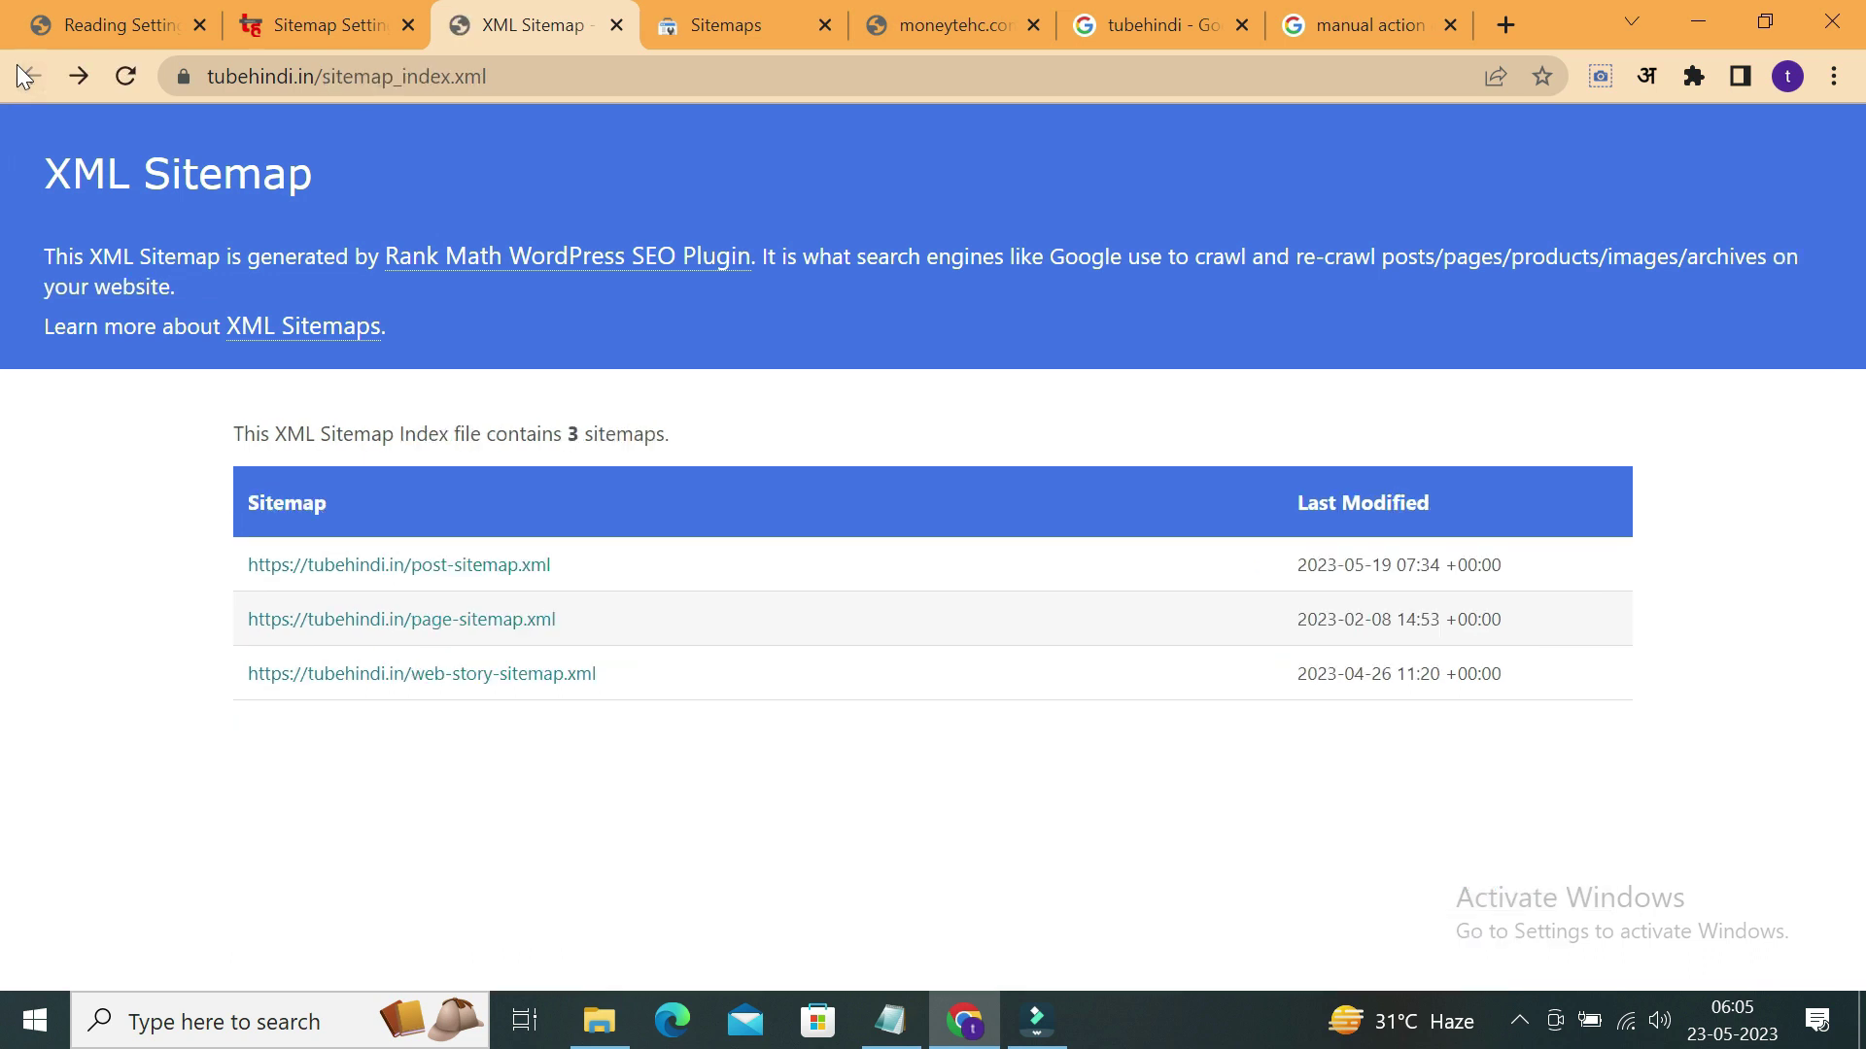
left_click(486, 632)
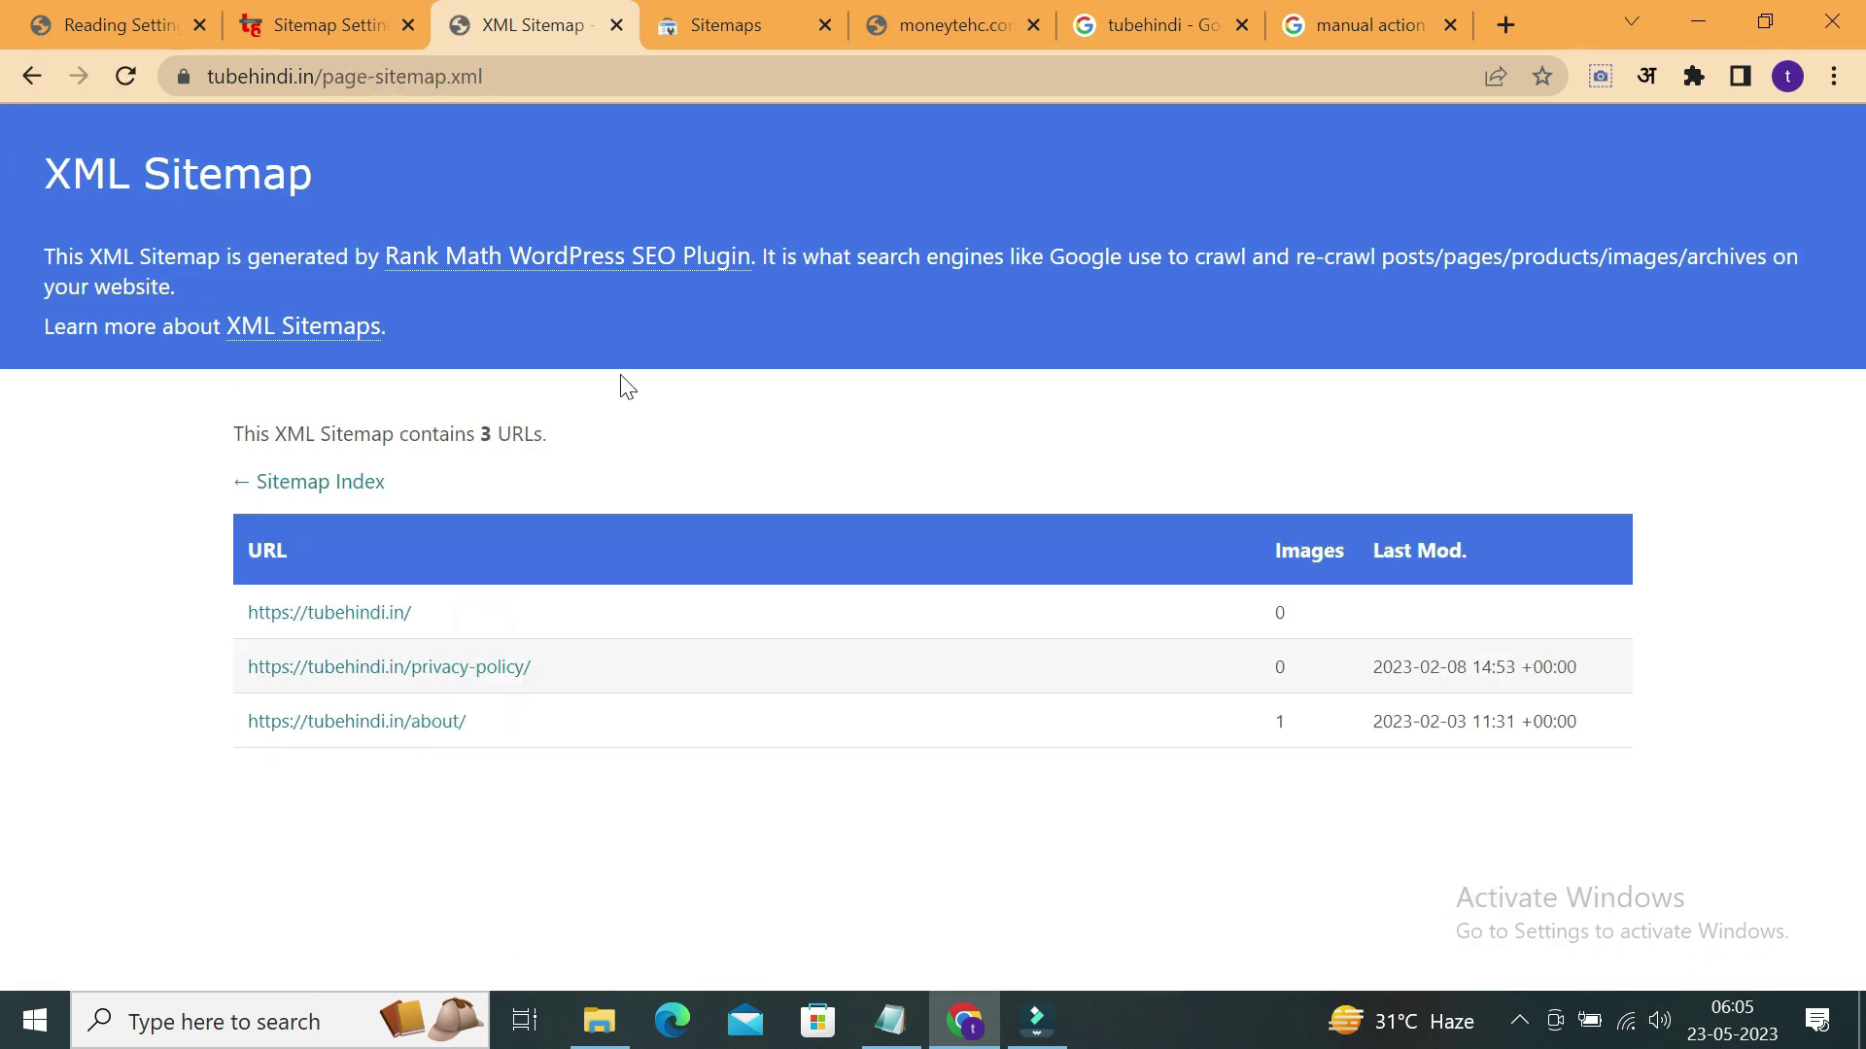
left_click_drag(616, 425, 379, 418)
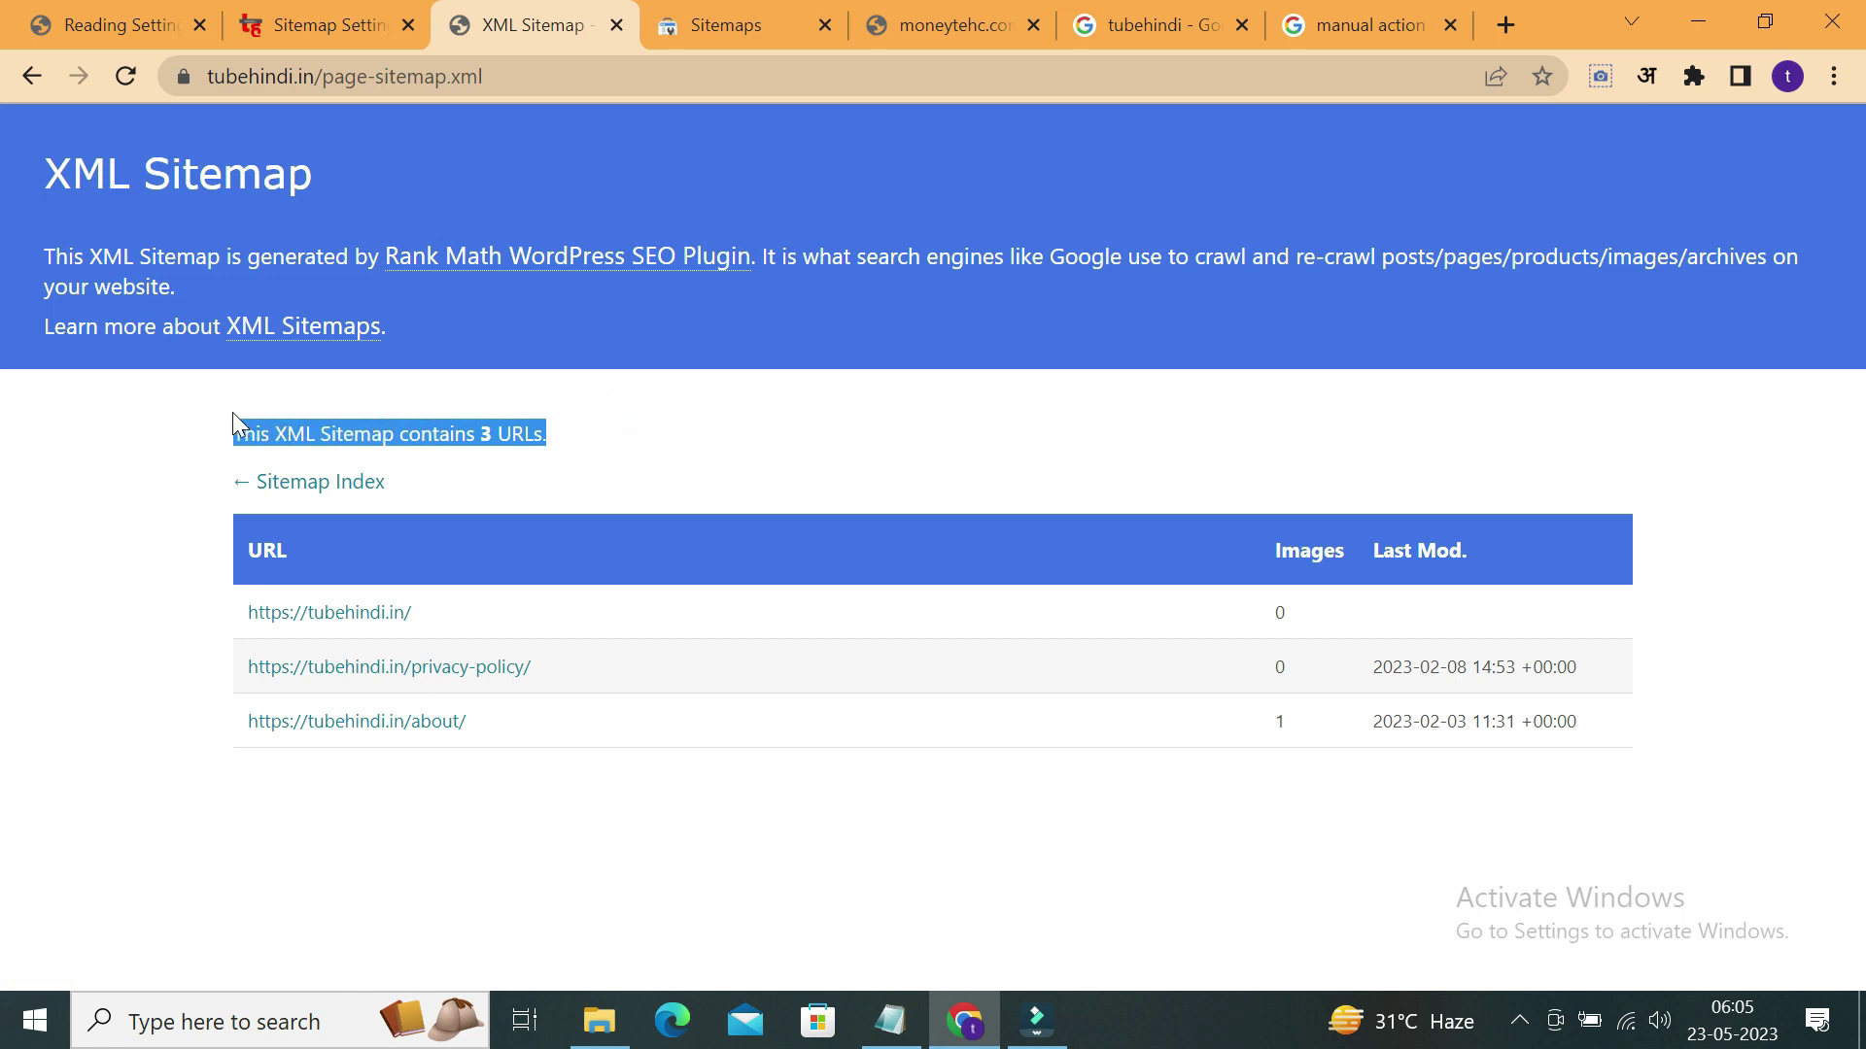
View web-story-sitemap.xml from the sitemap index and return to the index.
left_click(19, 76)
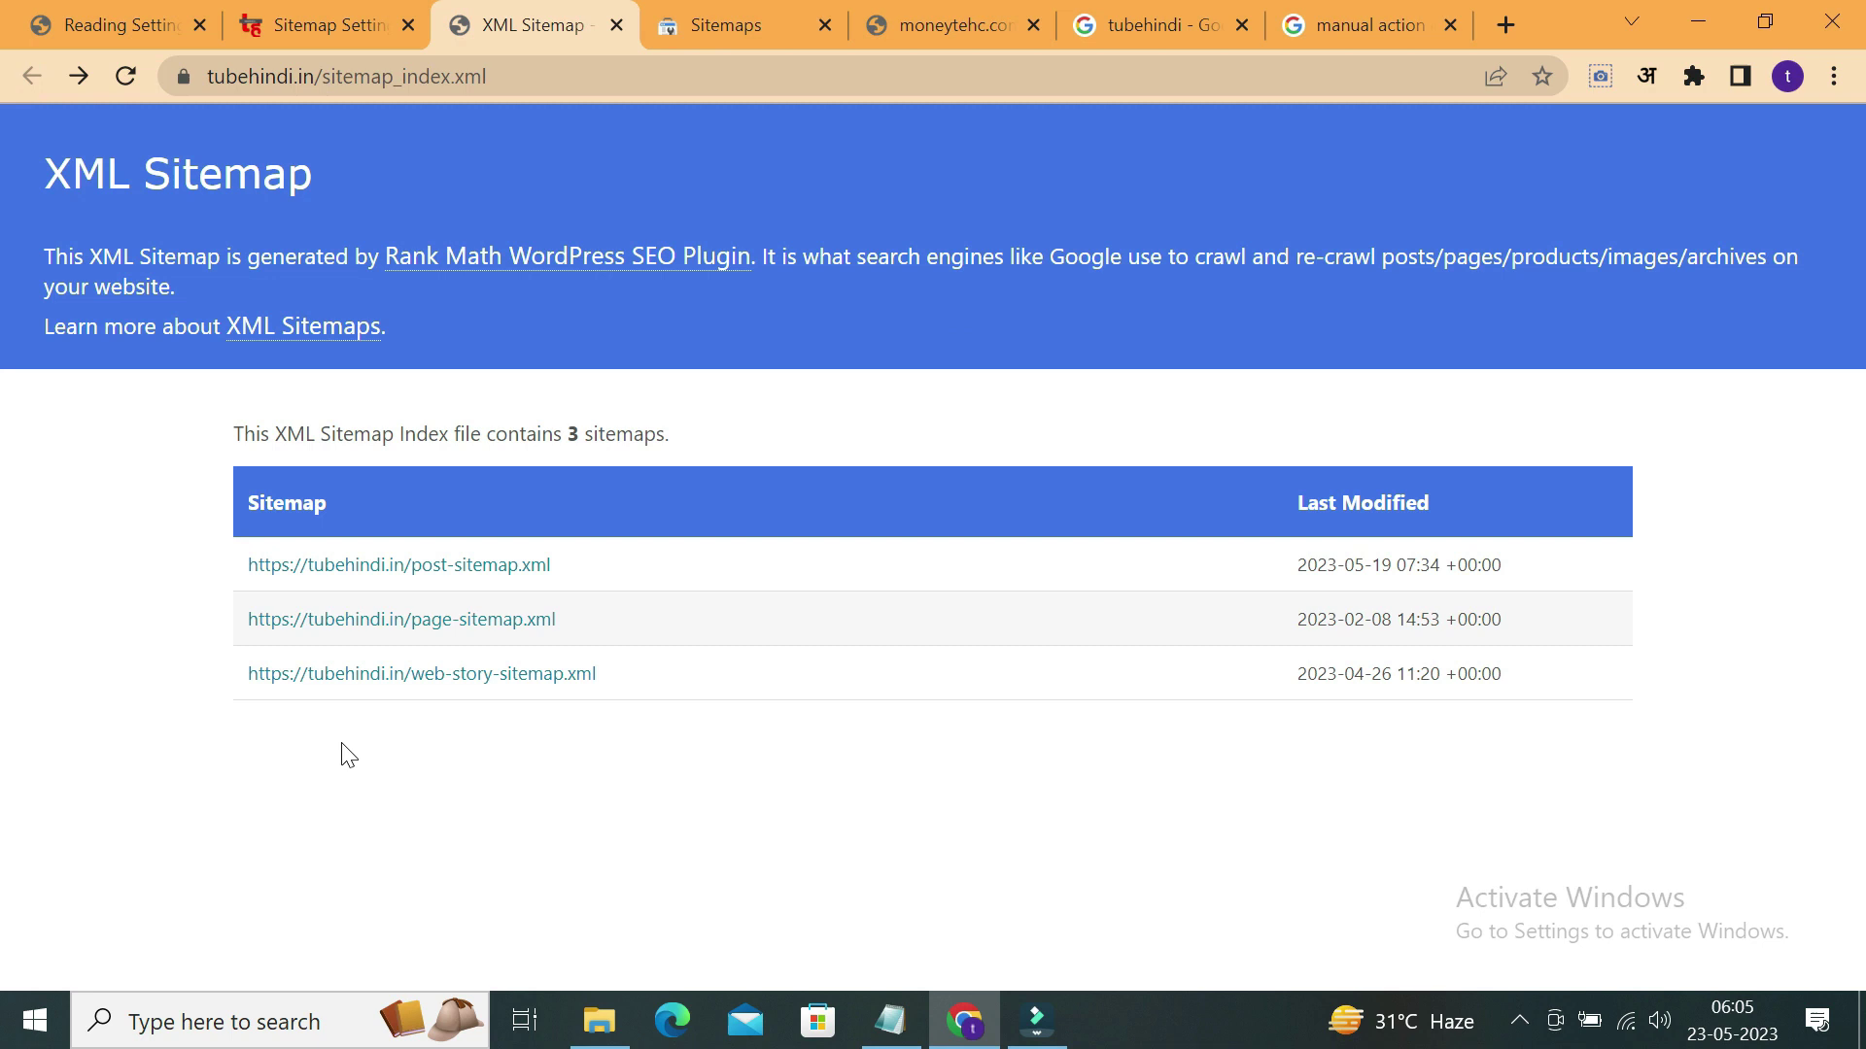
left_click(421, 674)
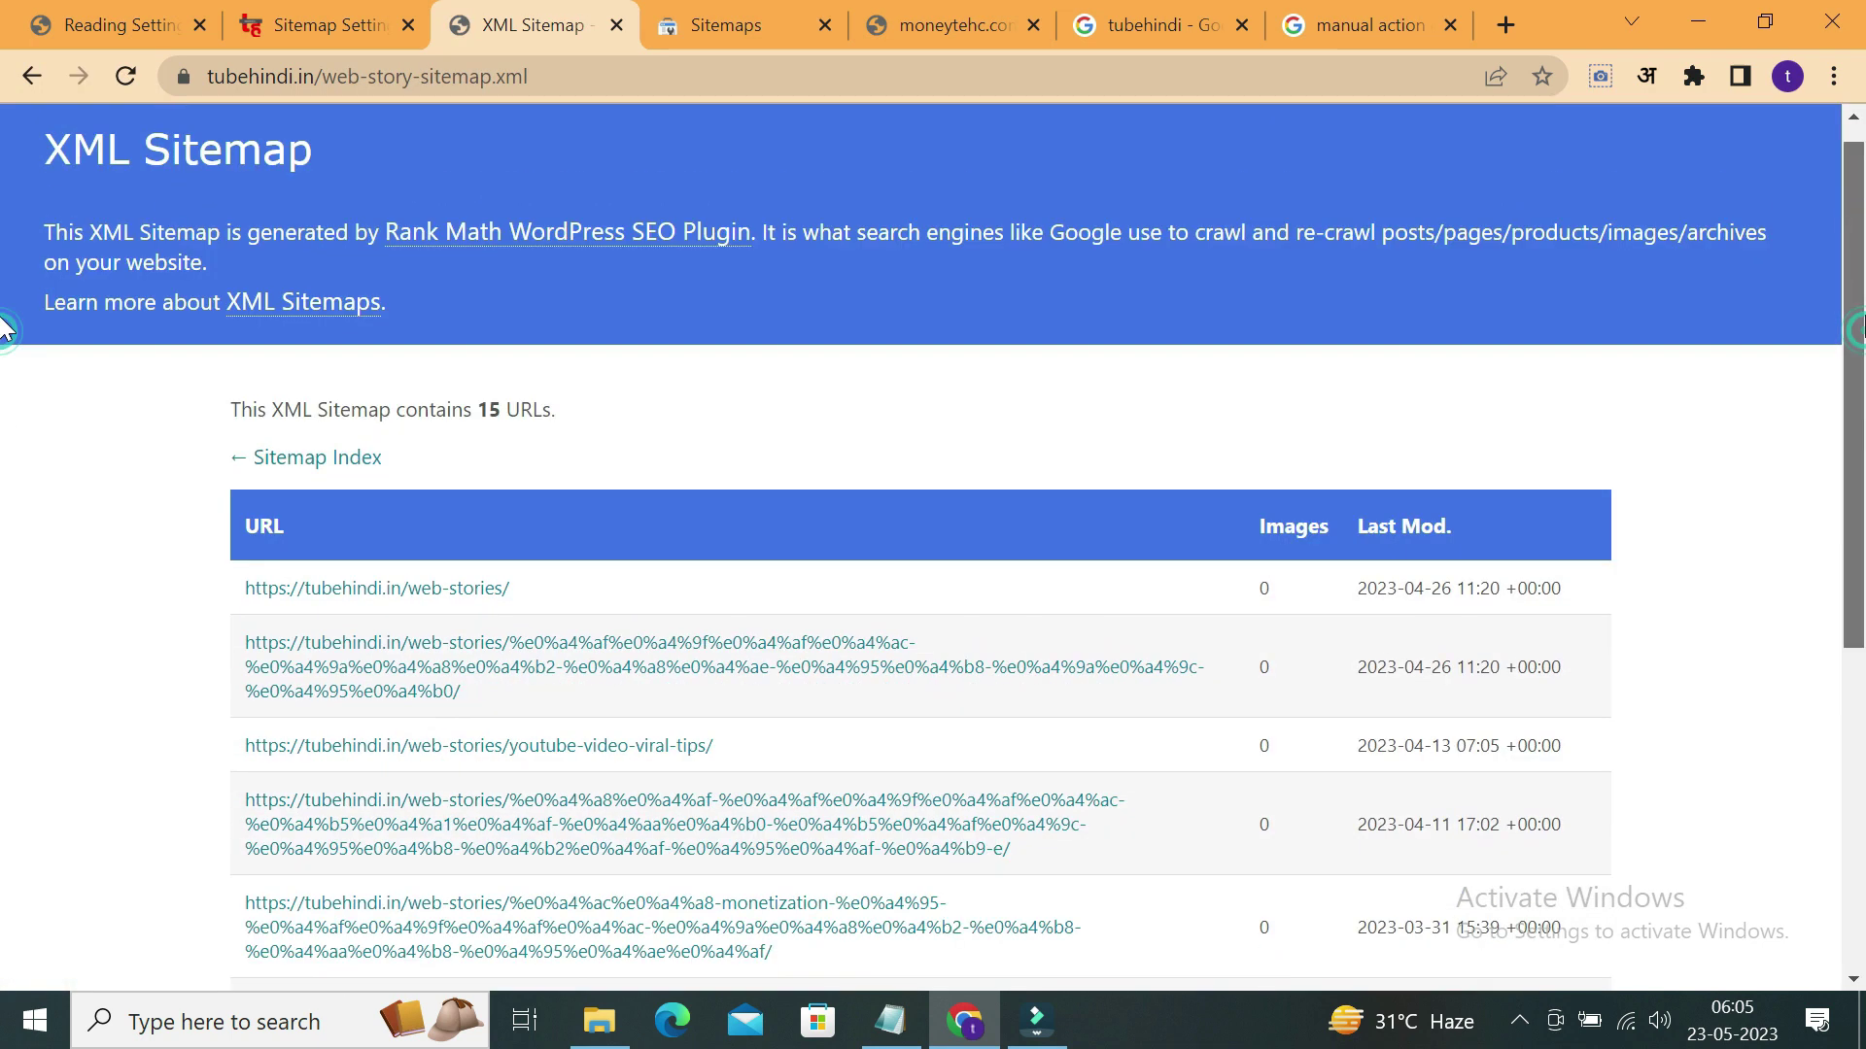
left_click(16, 79)
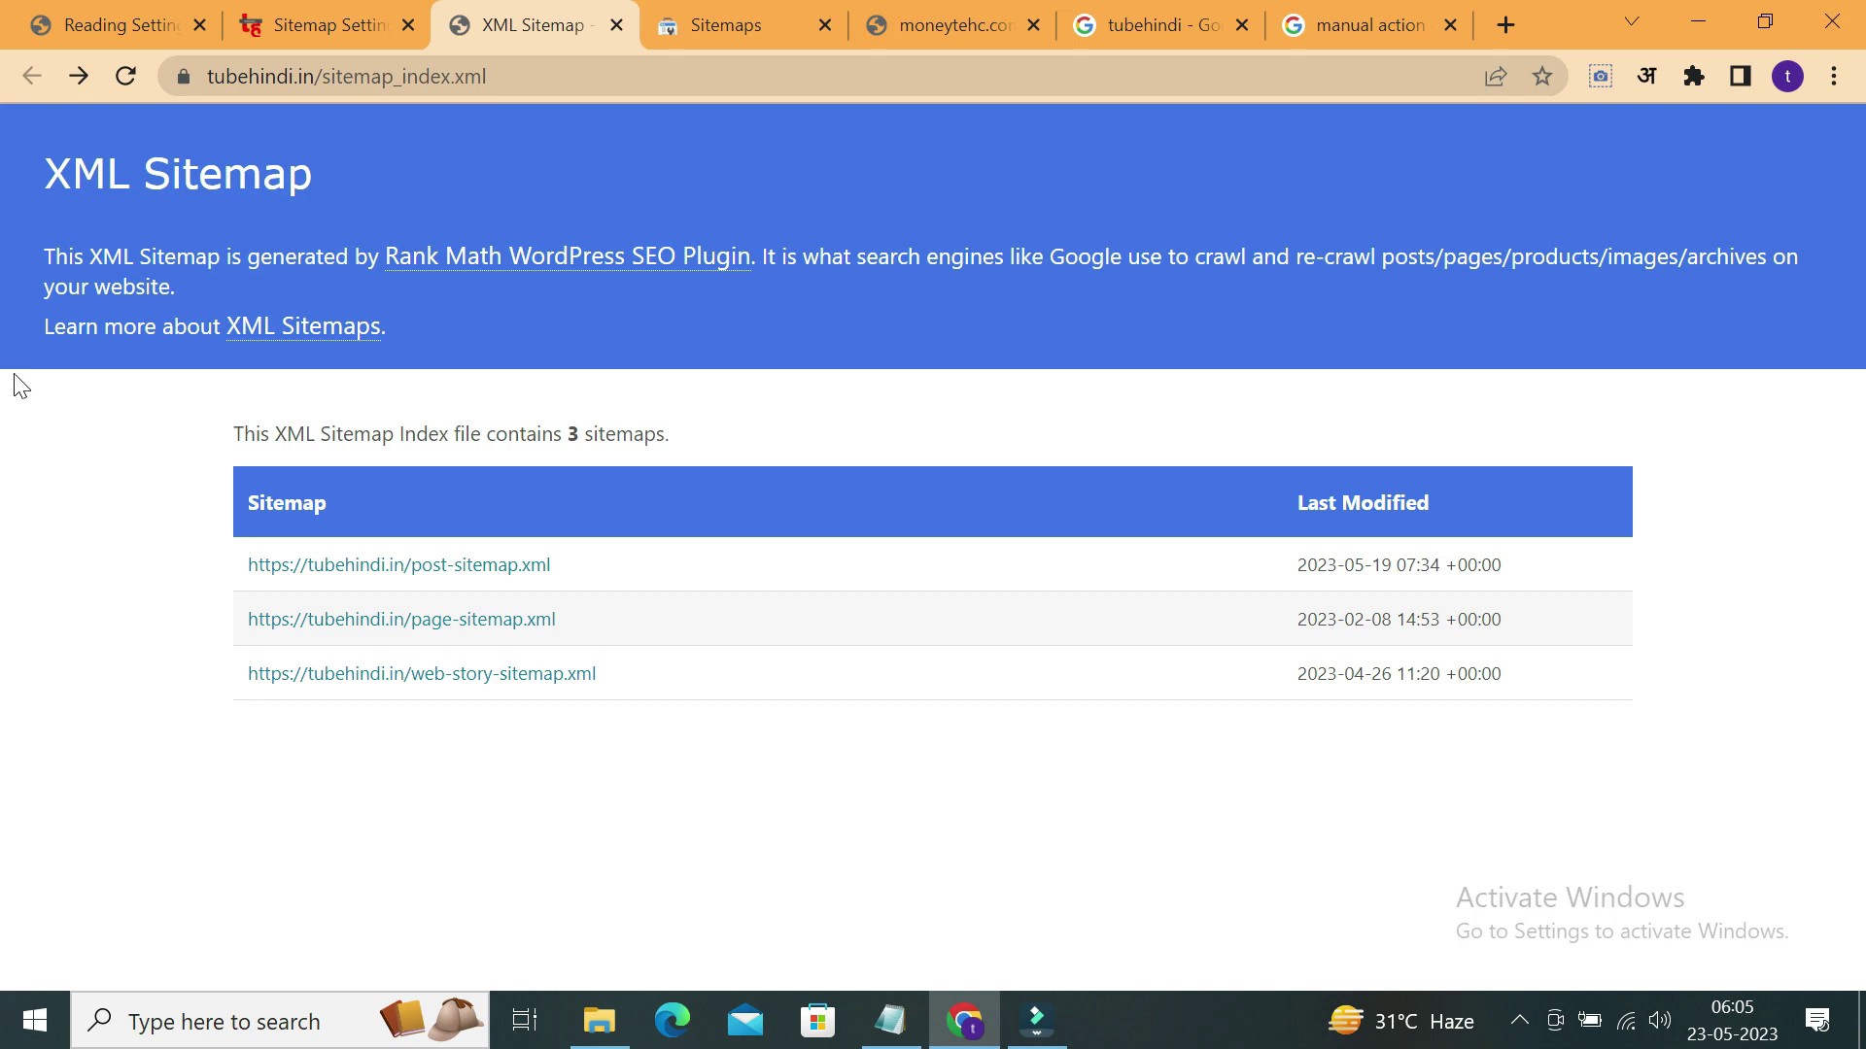
left_click(731, 770)
Return to Rank Math's Sitemap Settings and check the sitemap inclusion options for Posts, Pages and Stories.
mouse_move(396, 12)
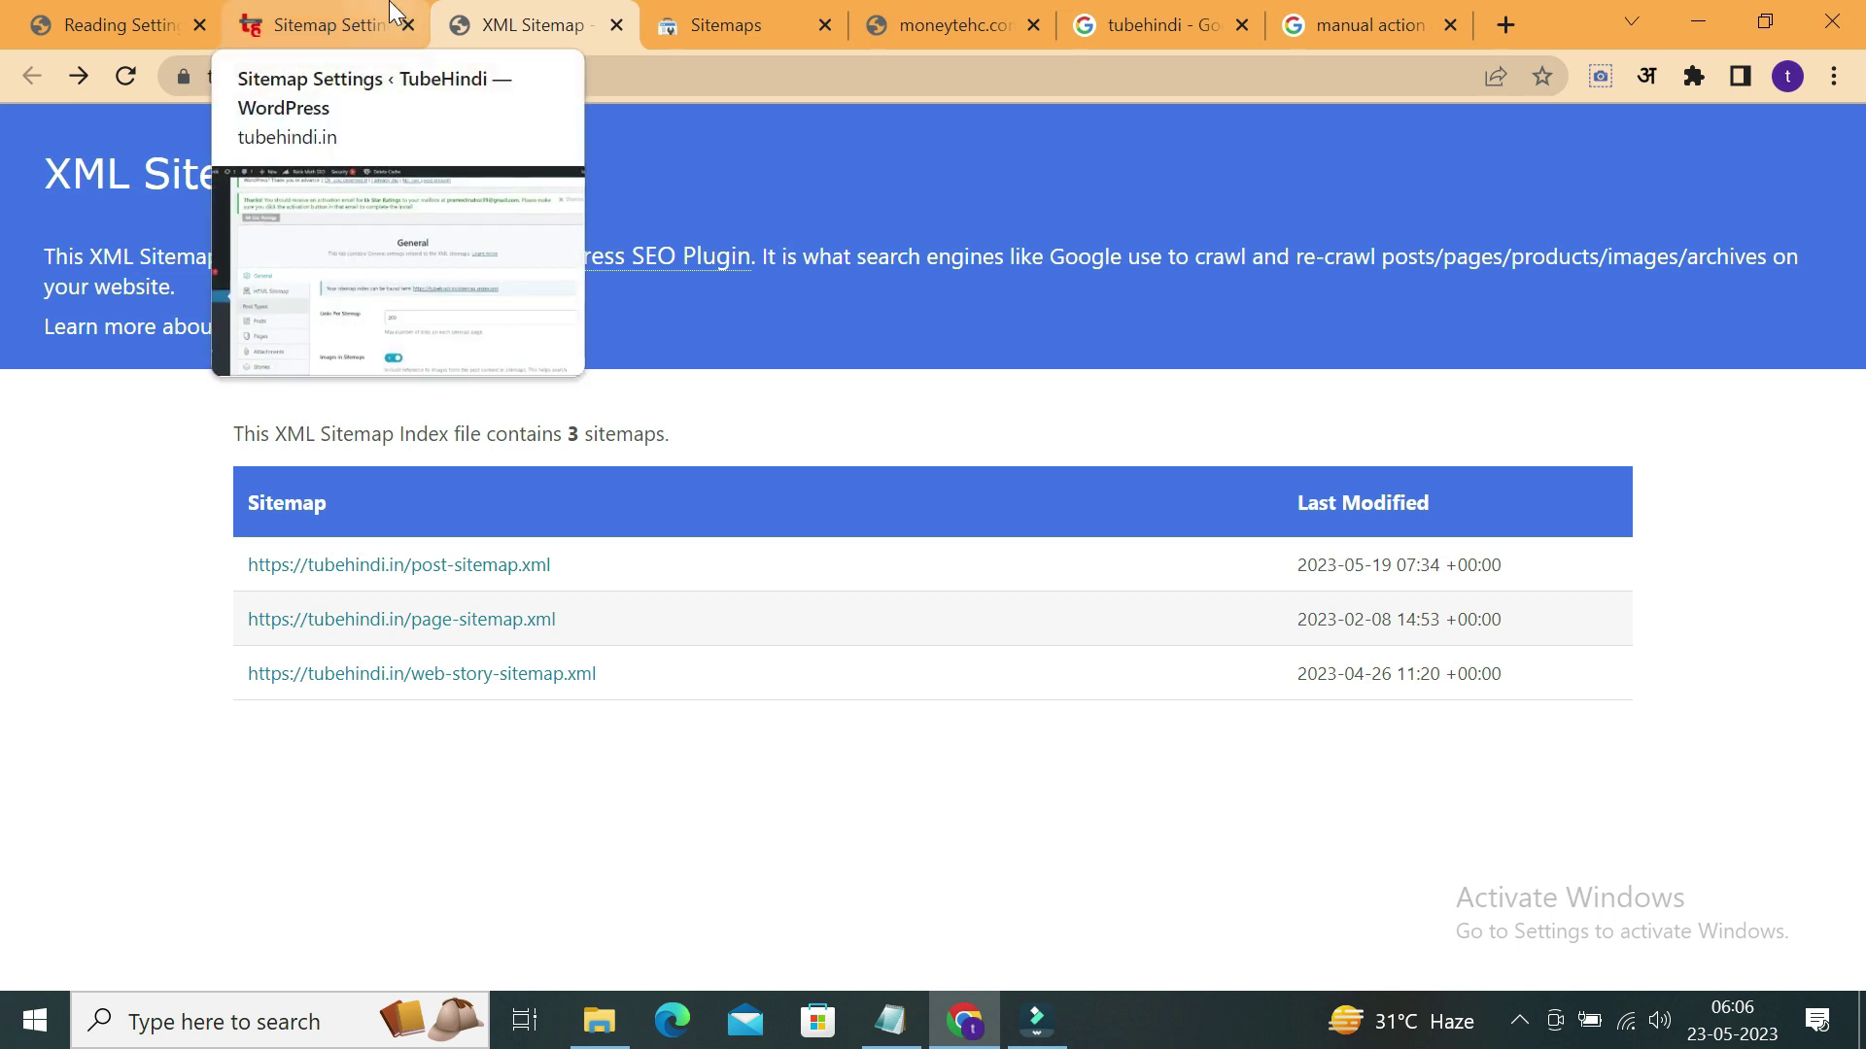
left_click(392, 12)
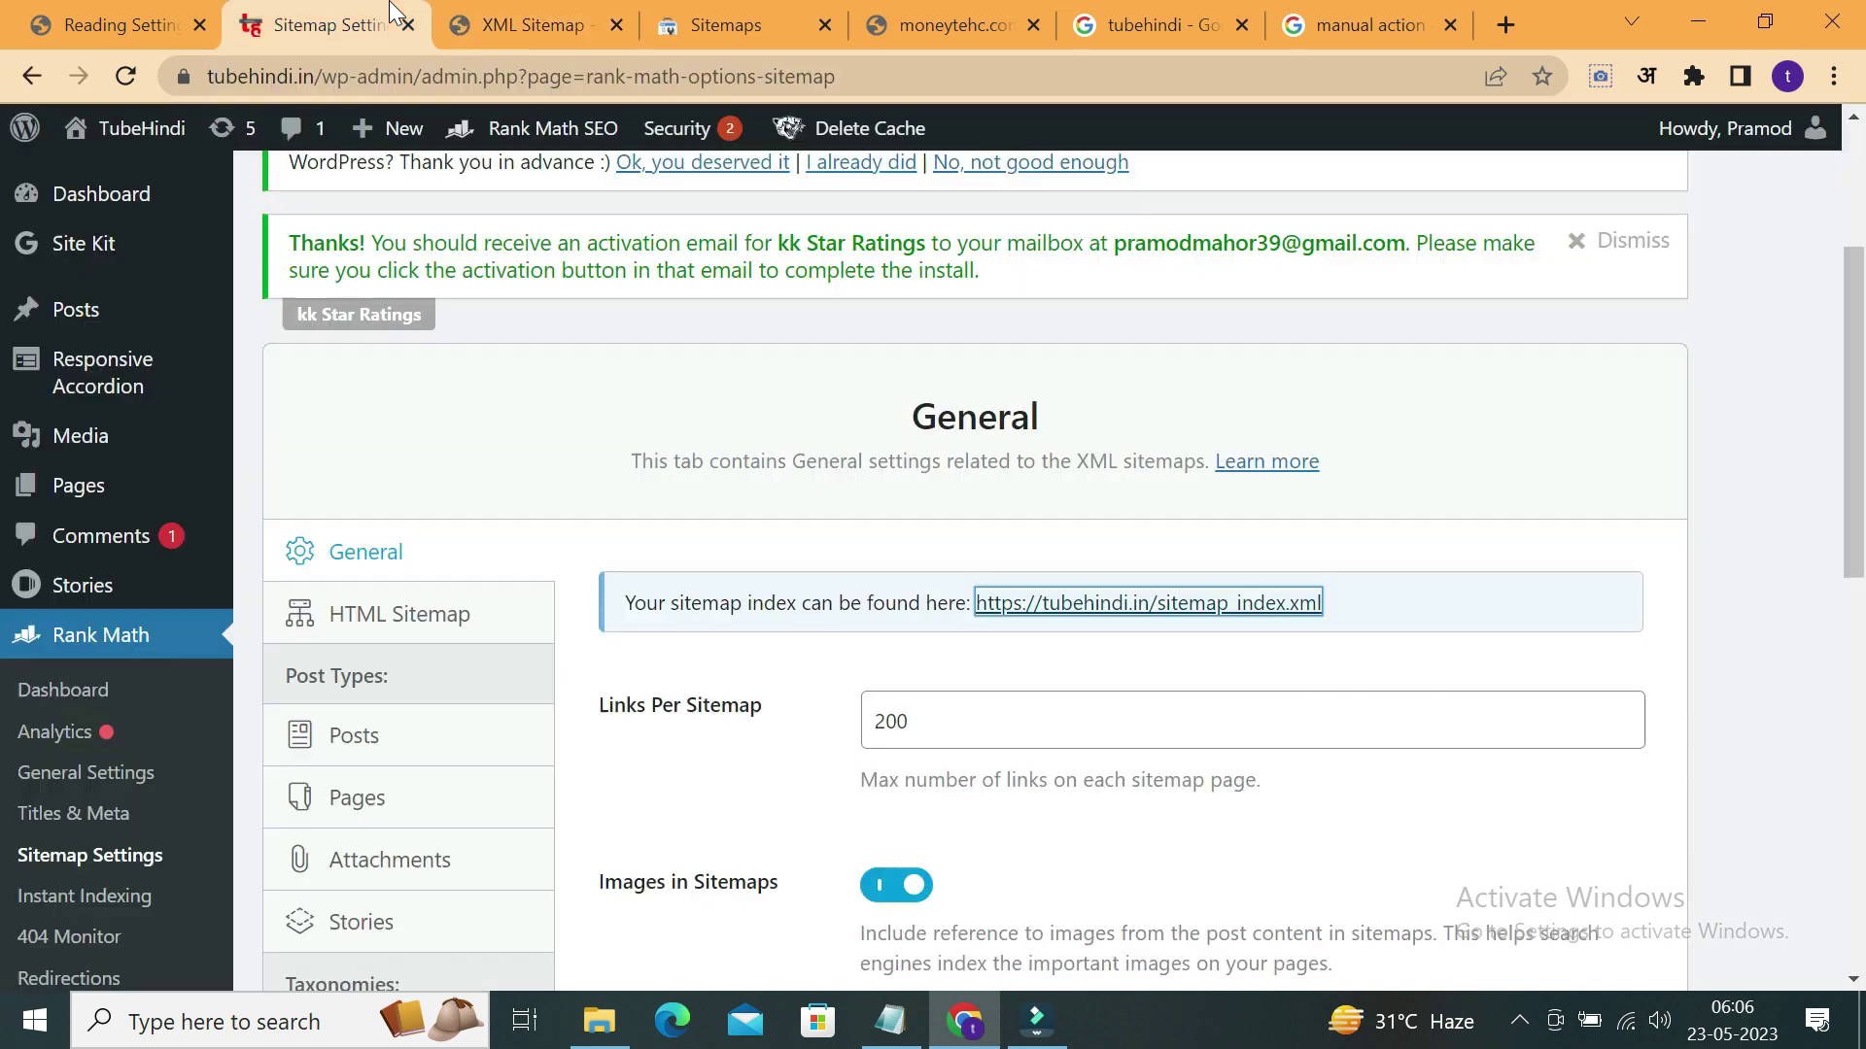
scroll(352, 397, "down", 4)
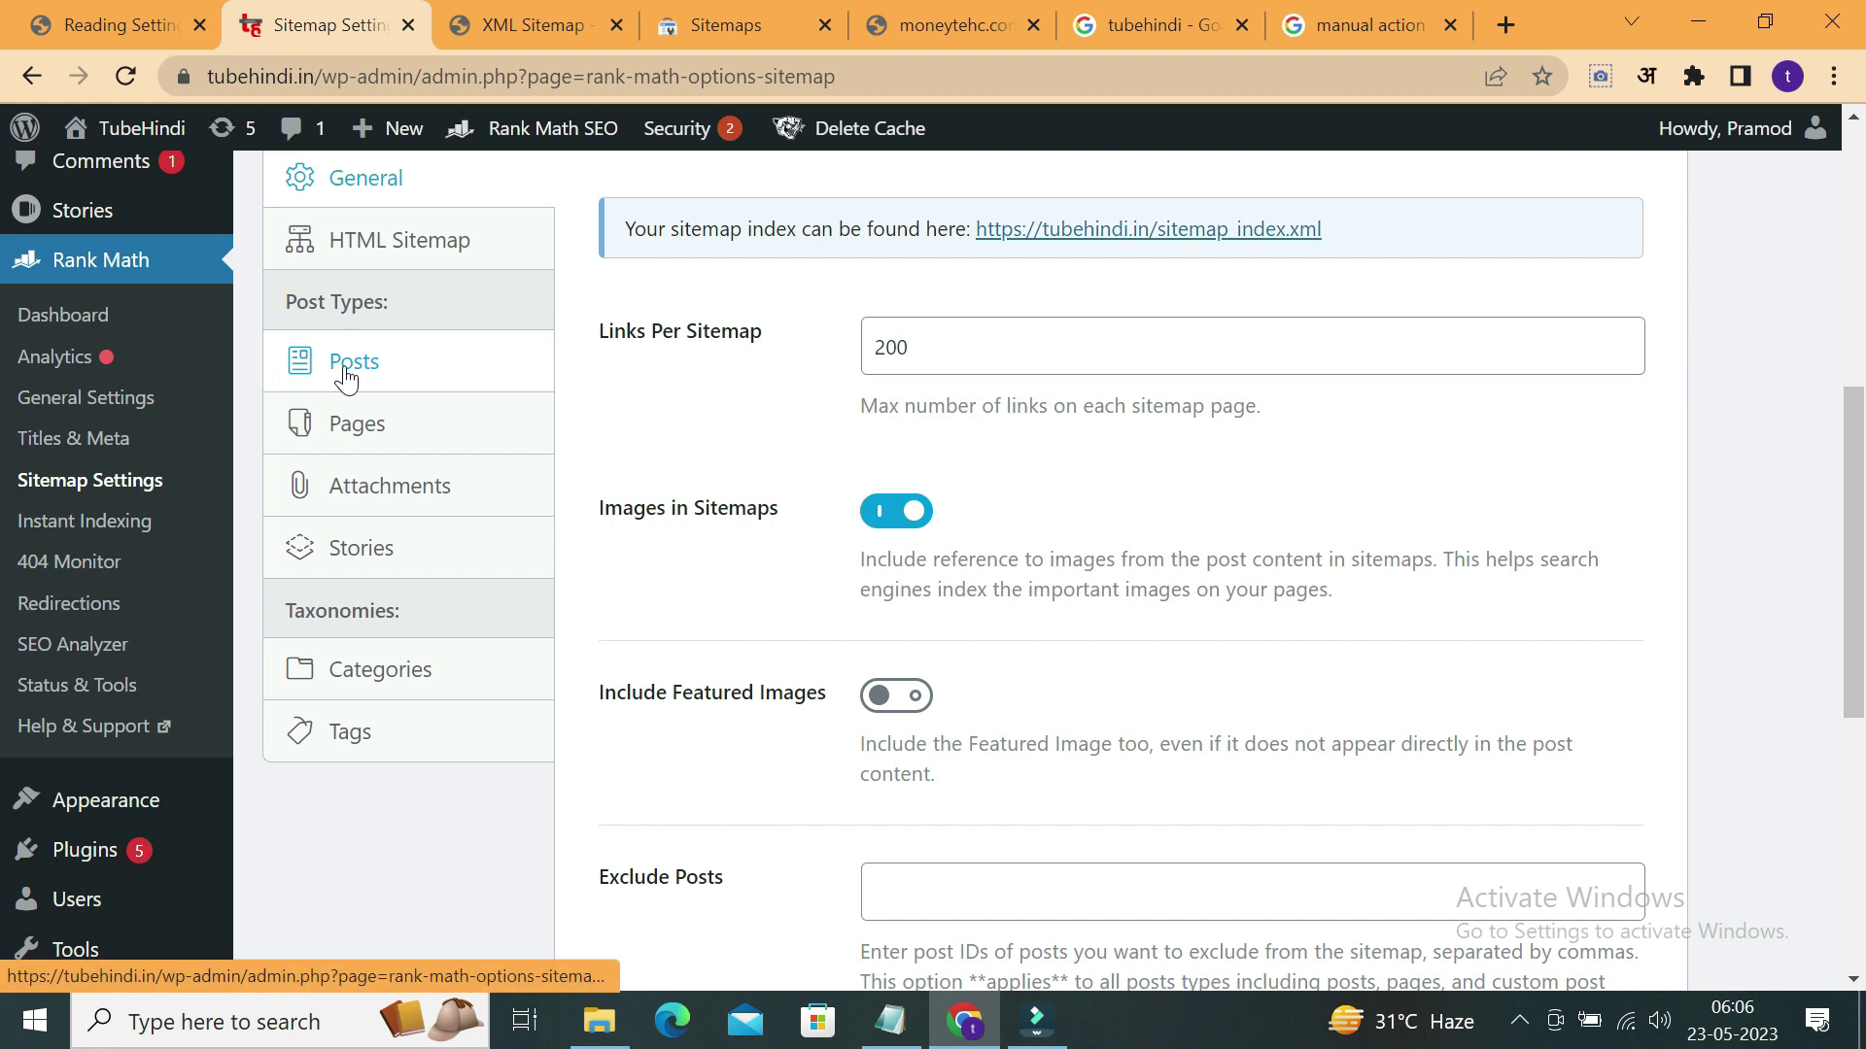
left_click(342, 367)
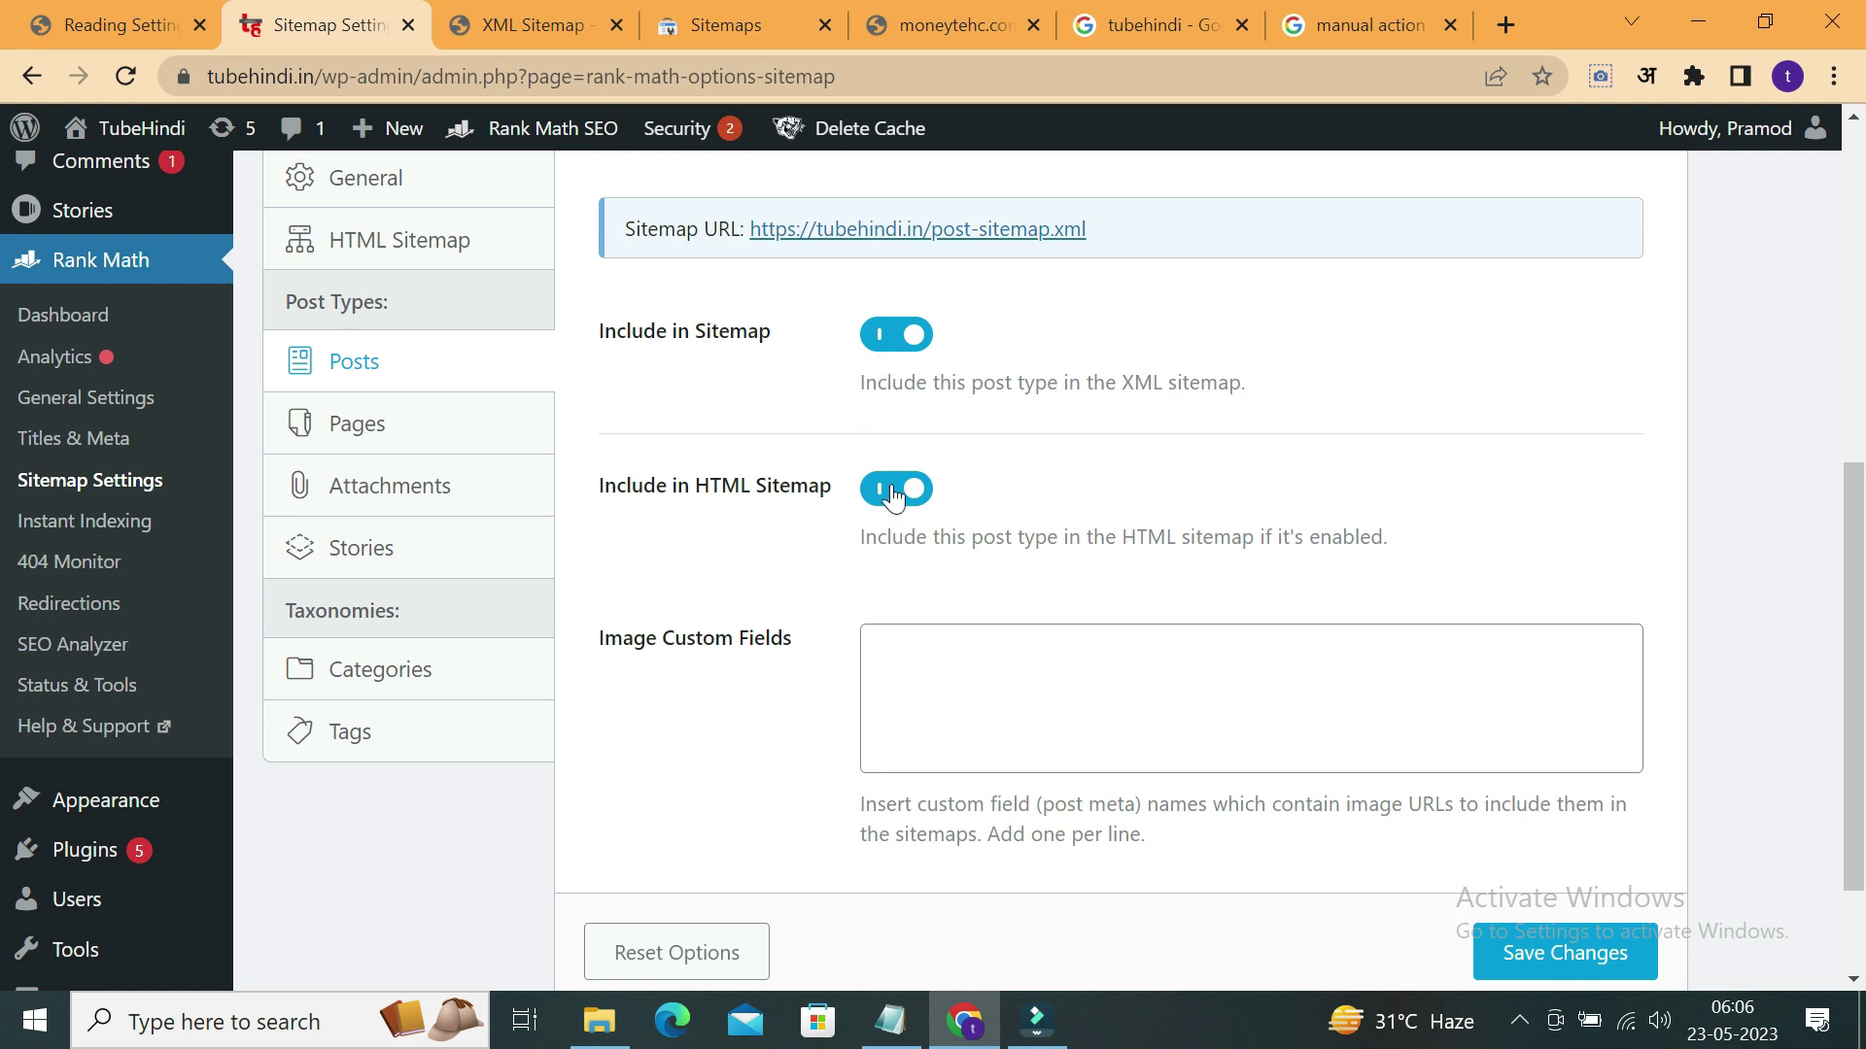
left_click(406, 438)
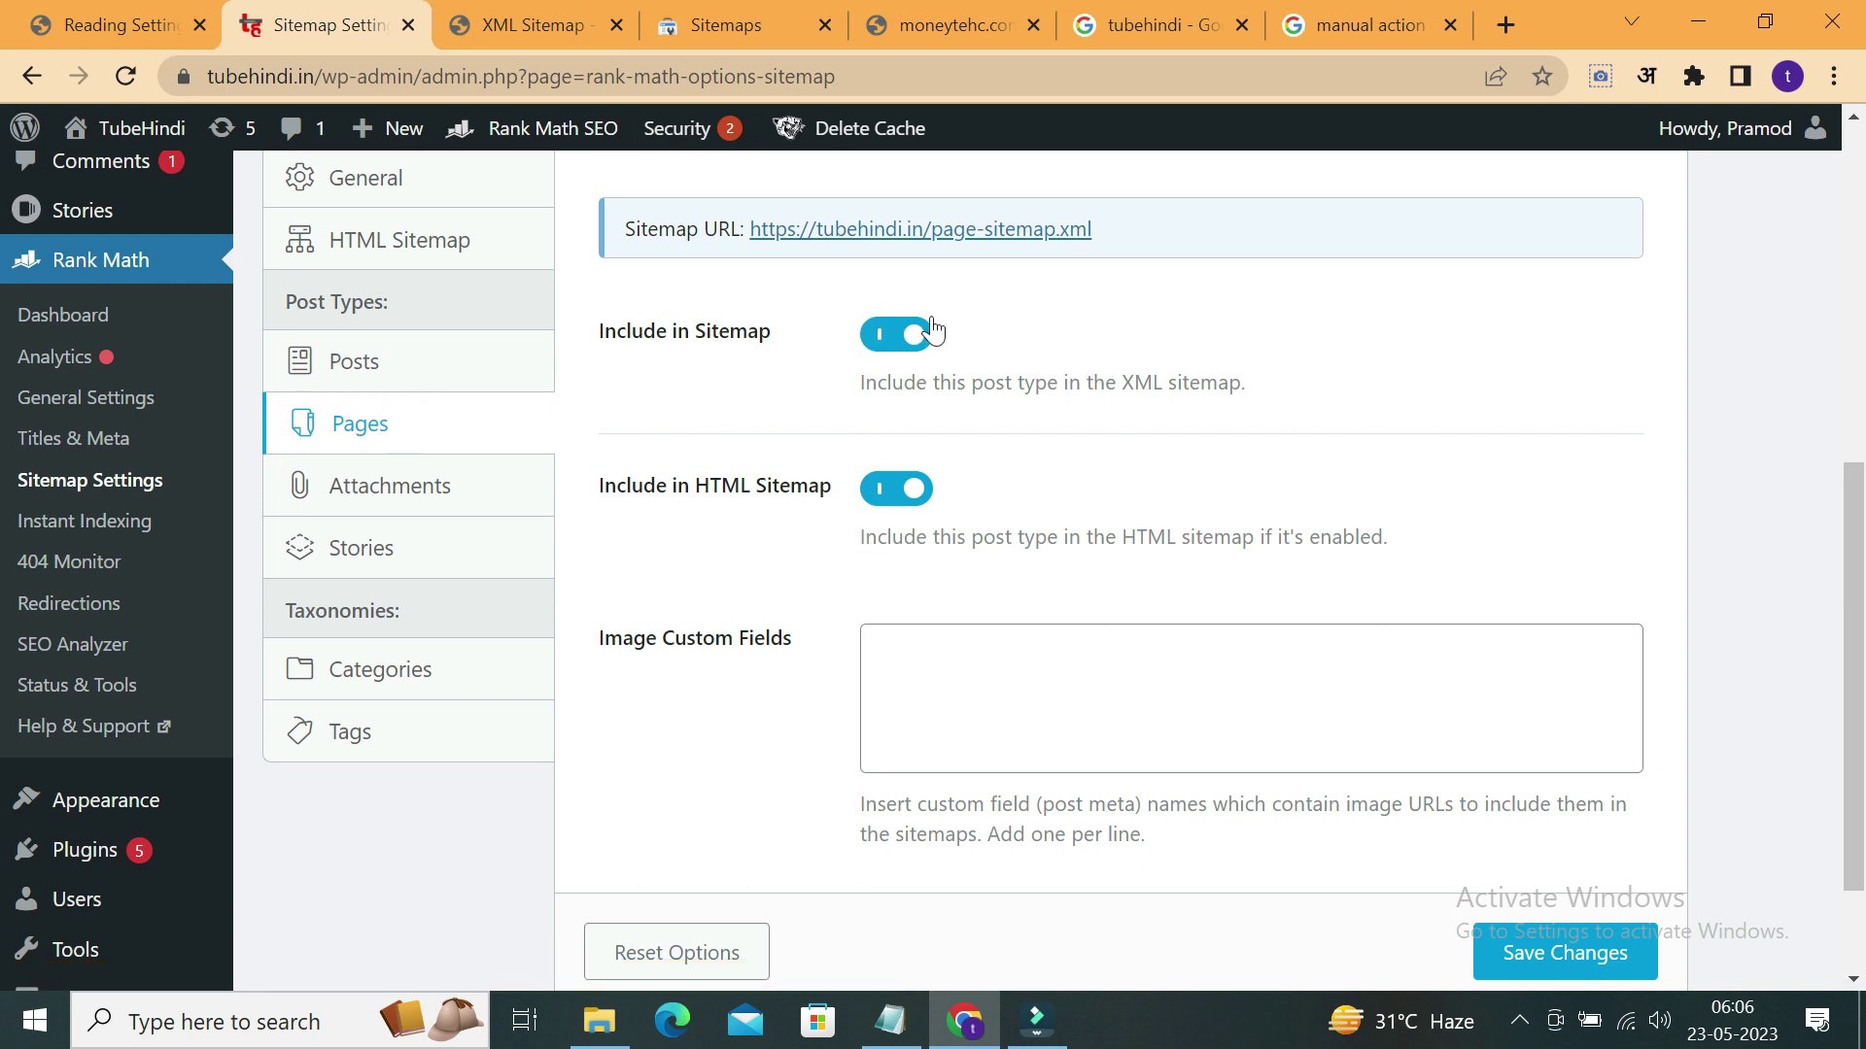
left_click(417, 564)
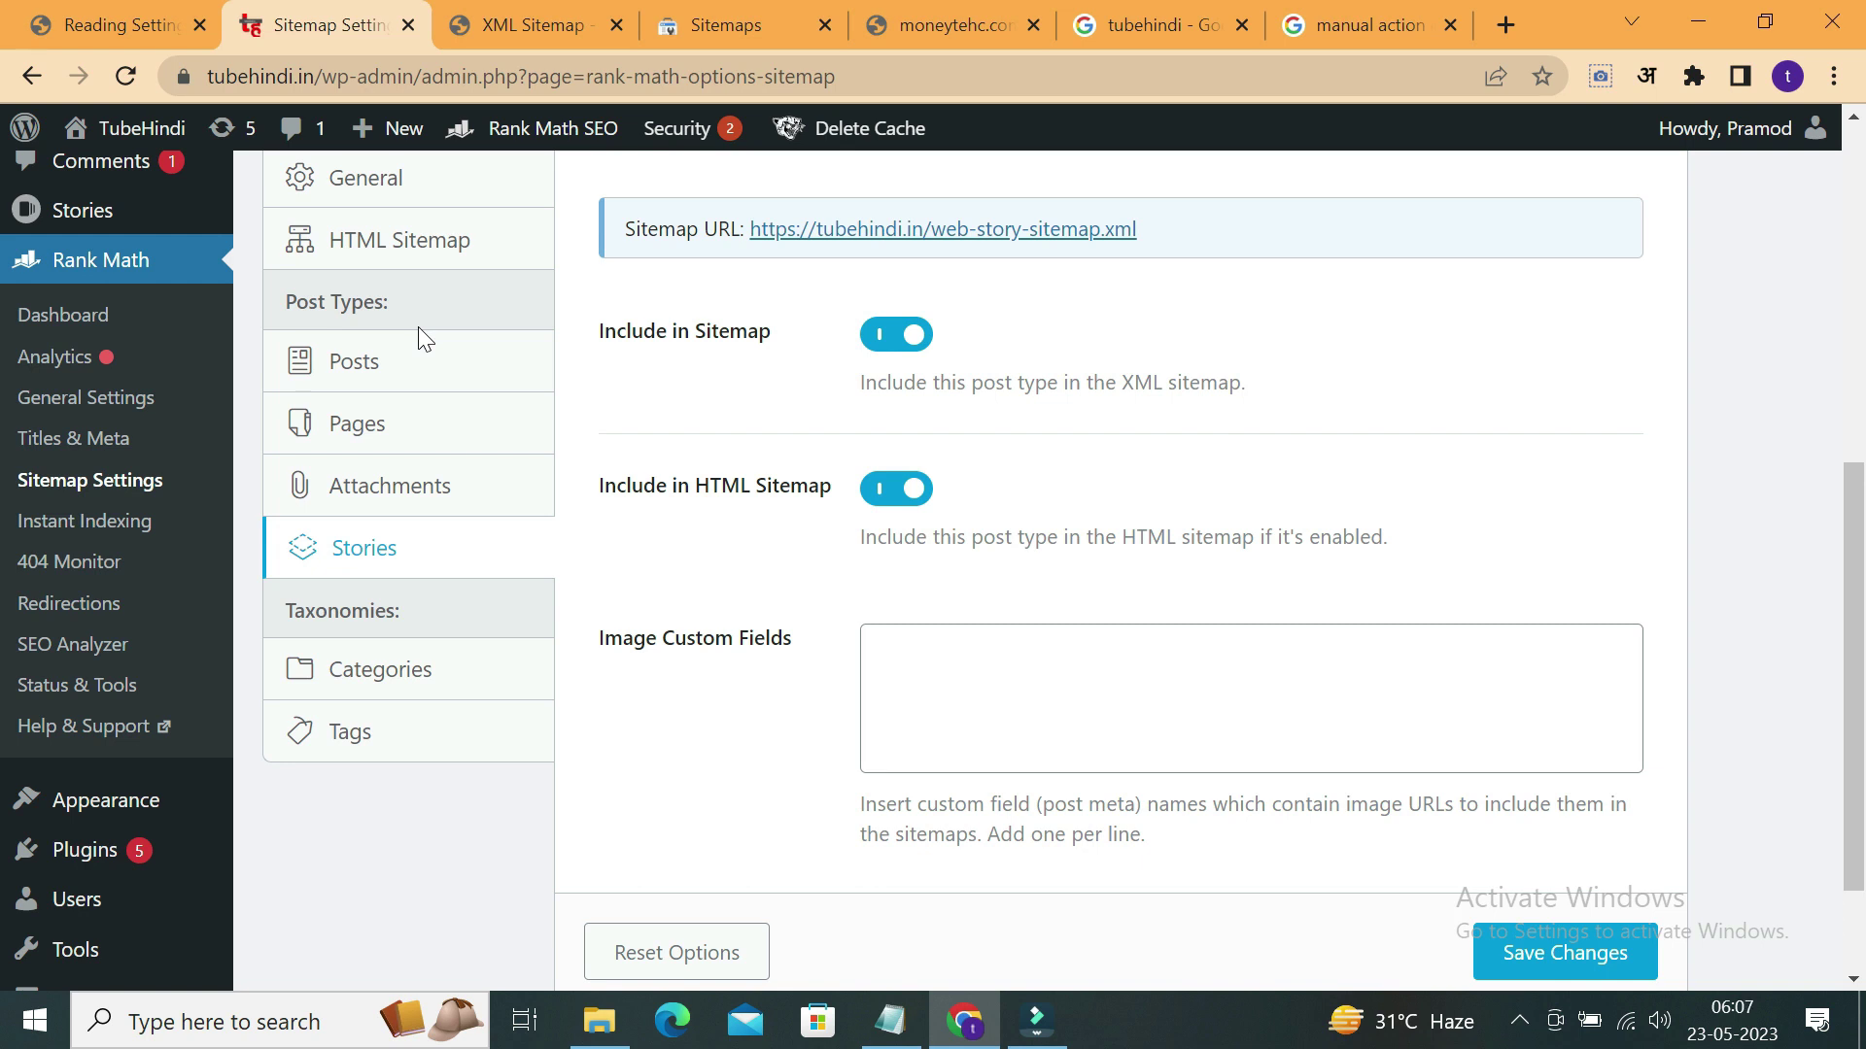
Check the sitemap inclusion options for the Categories and Tags taxonomies.
left_click(446, 685)
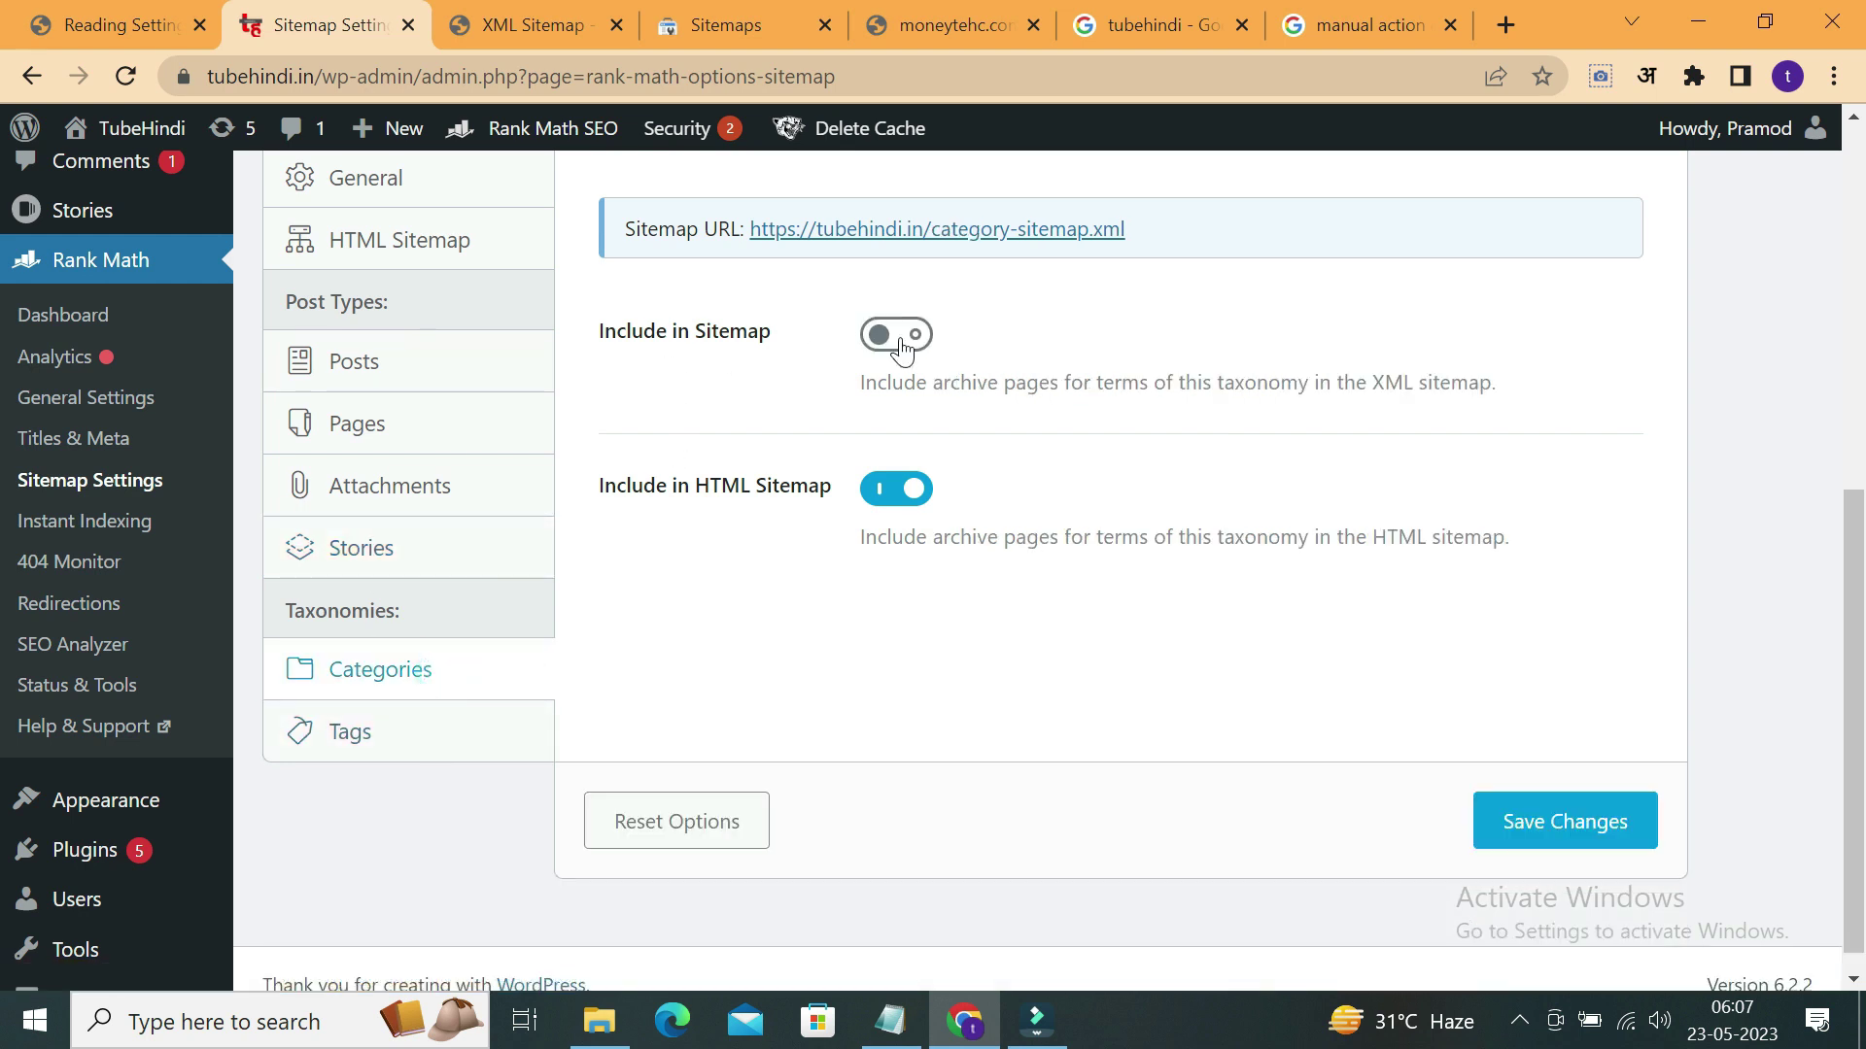
left_click(429, 758)
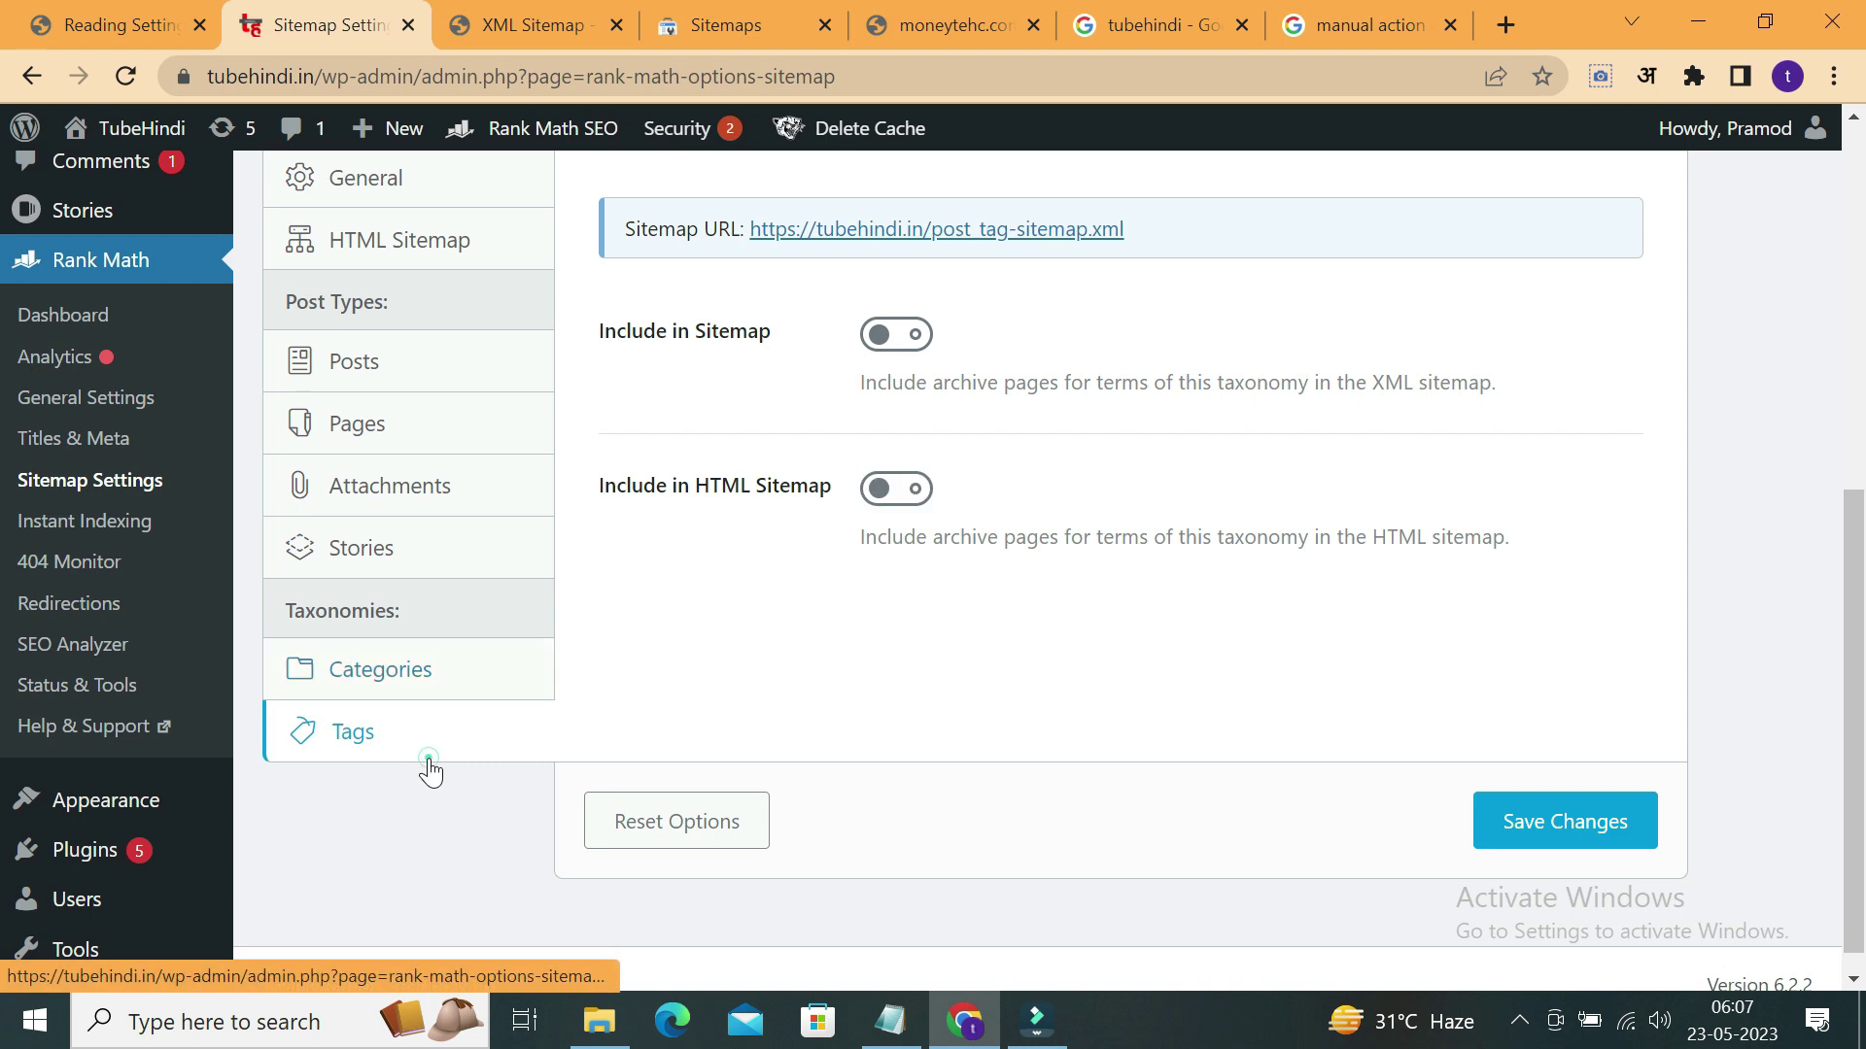
left_click(437, 670)
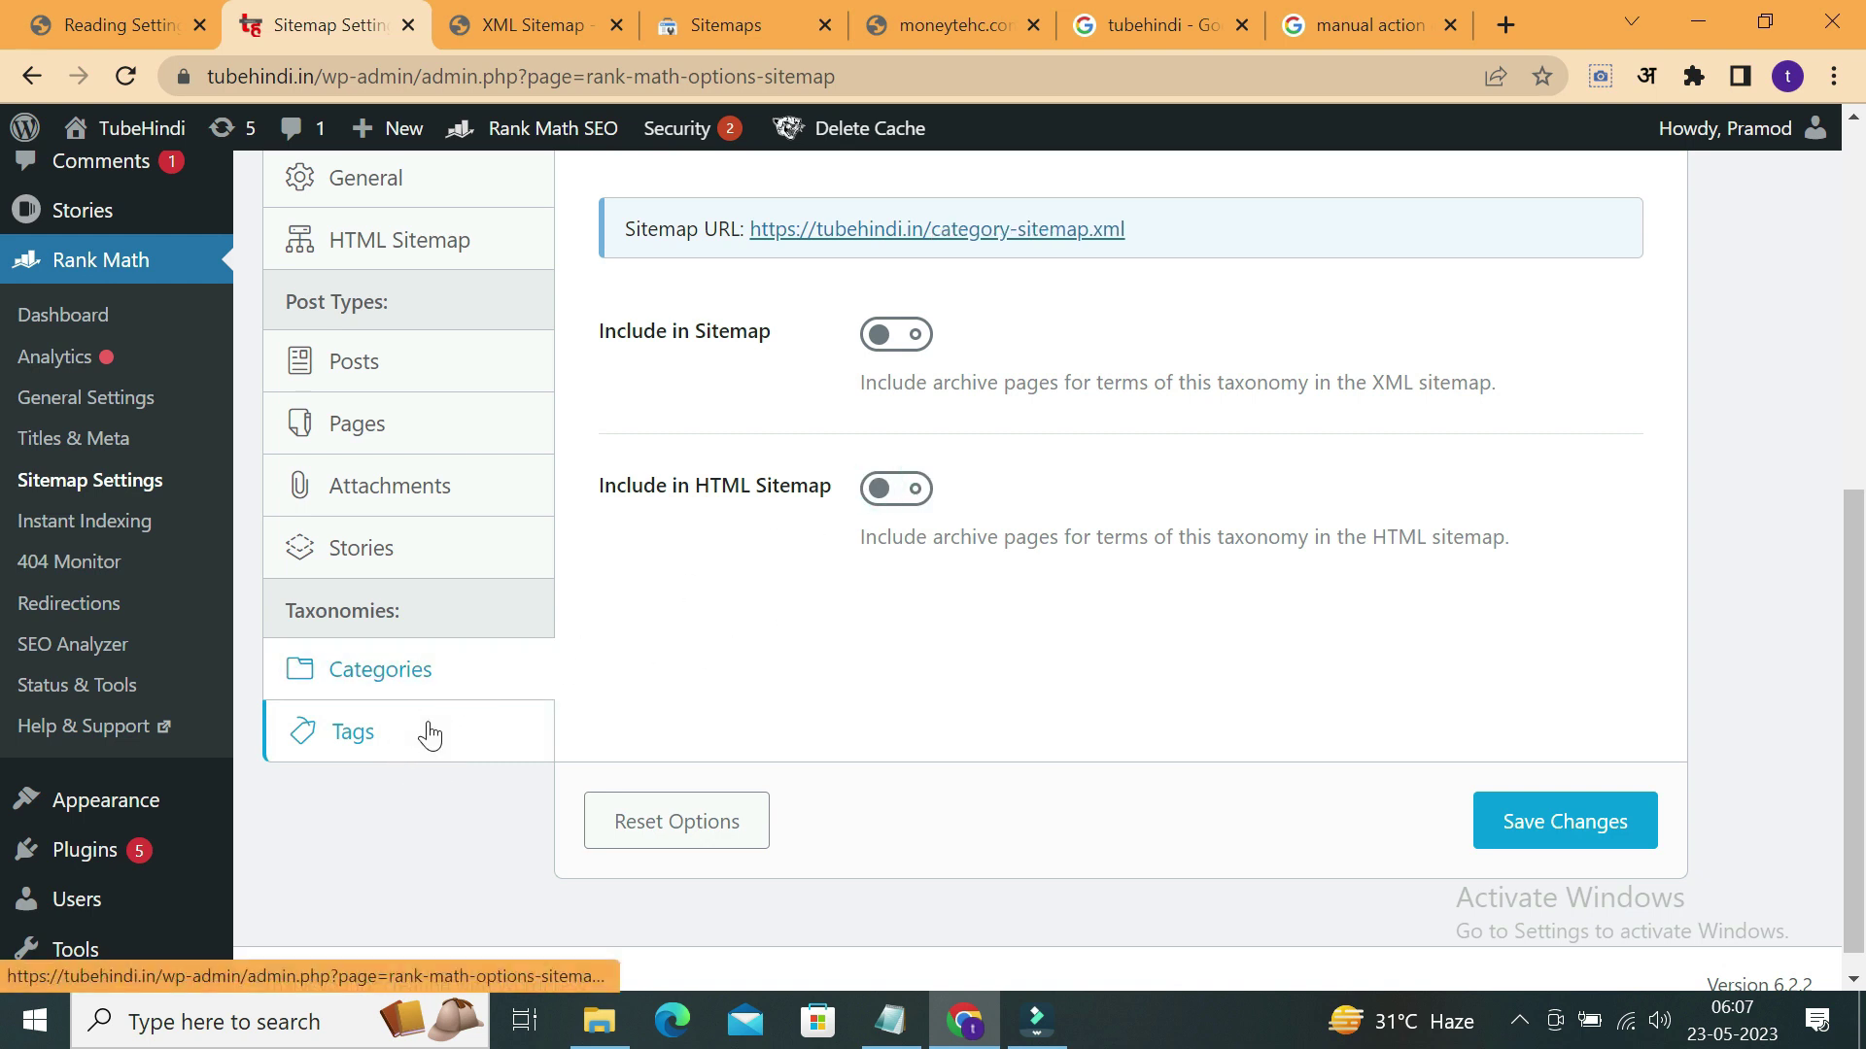
left_click(311, 269)
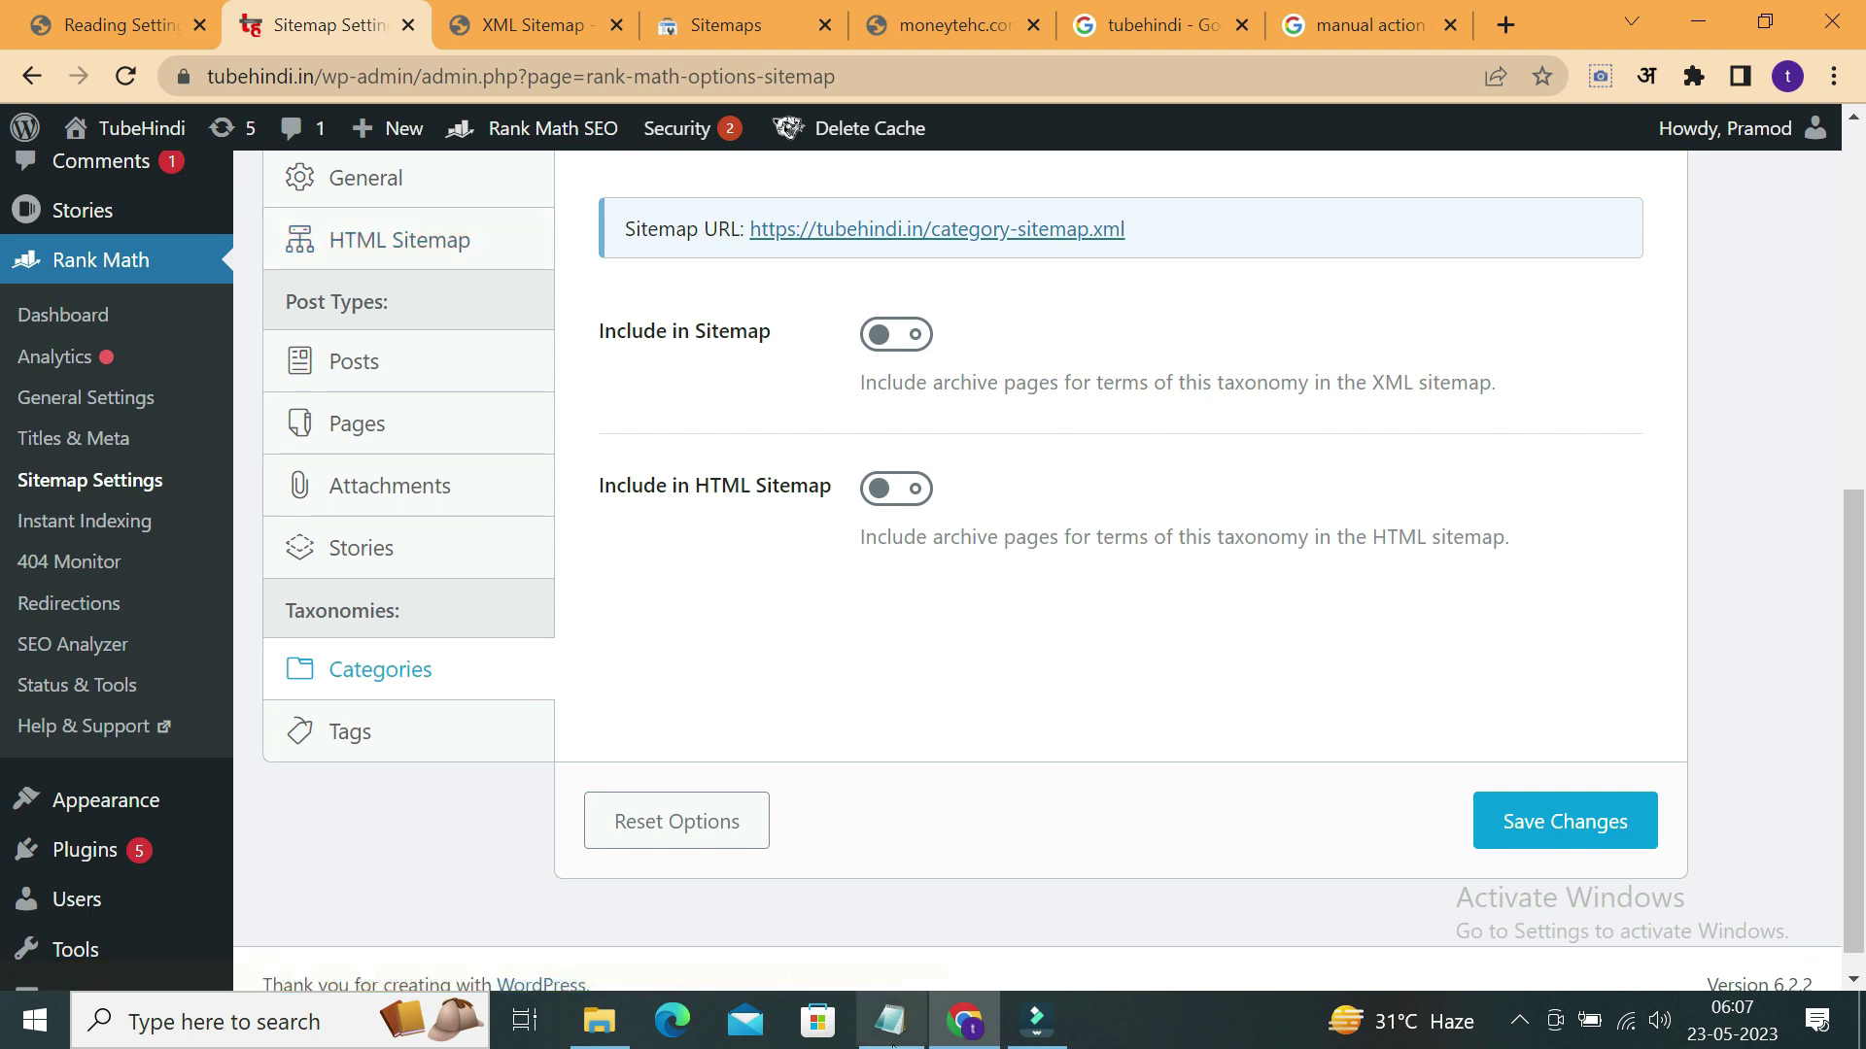
Open the tubehindi.in homepage from the Google results for tubehindi, and open the post "Top 10 Gaming YouTube Channel India".
key("ctrl+6")
left_click(544, 453)
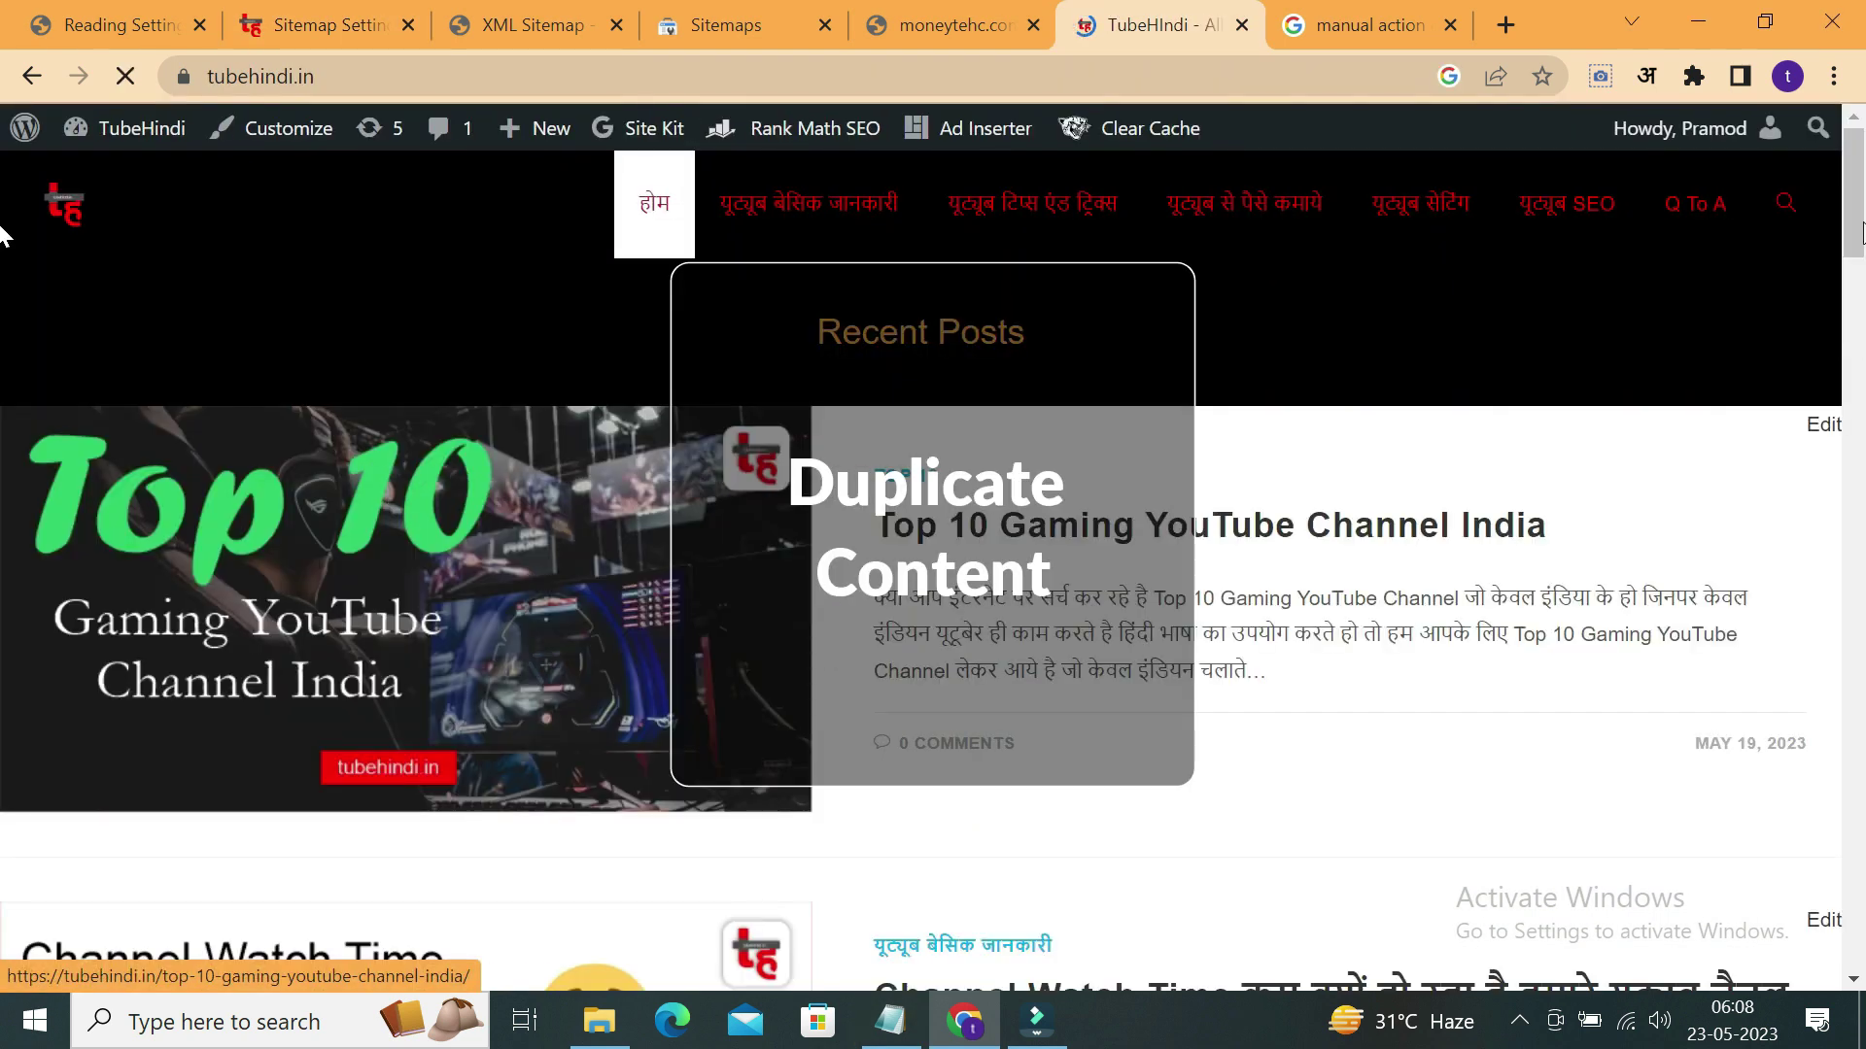
left_click_drag(1858, 189, 5, 163)
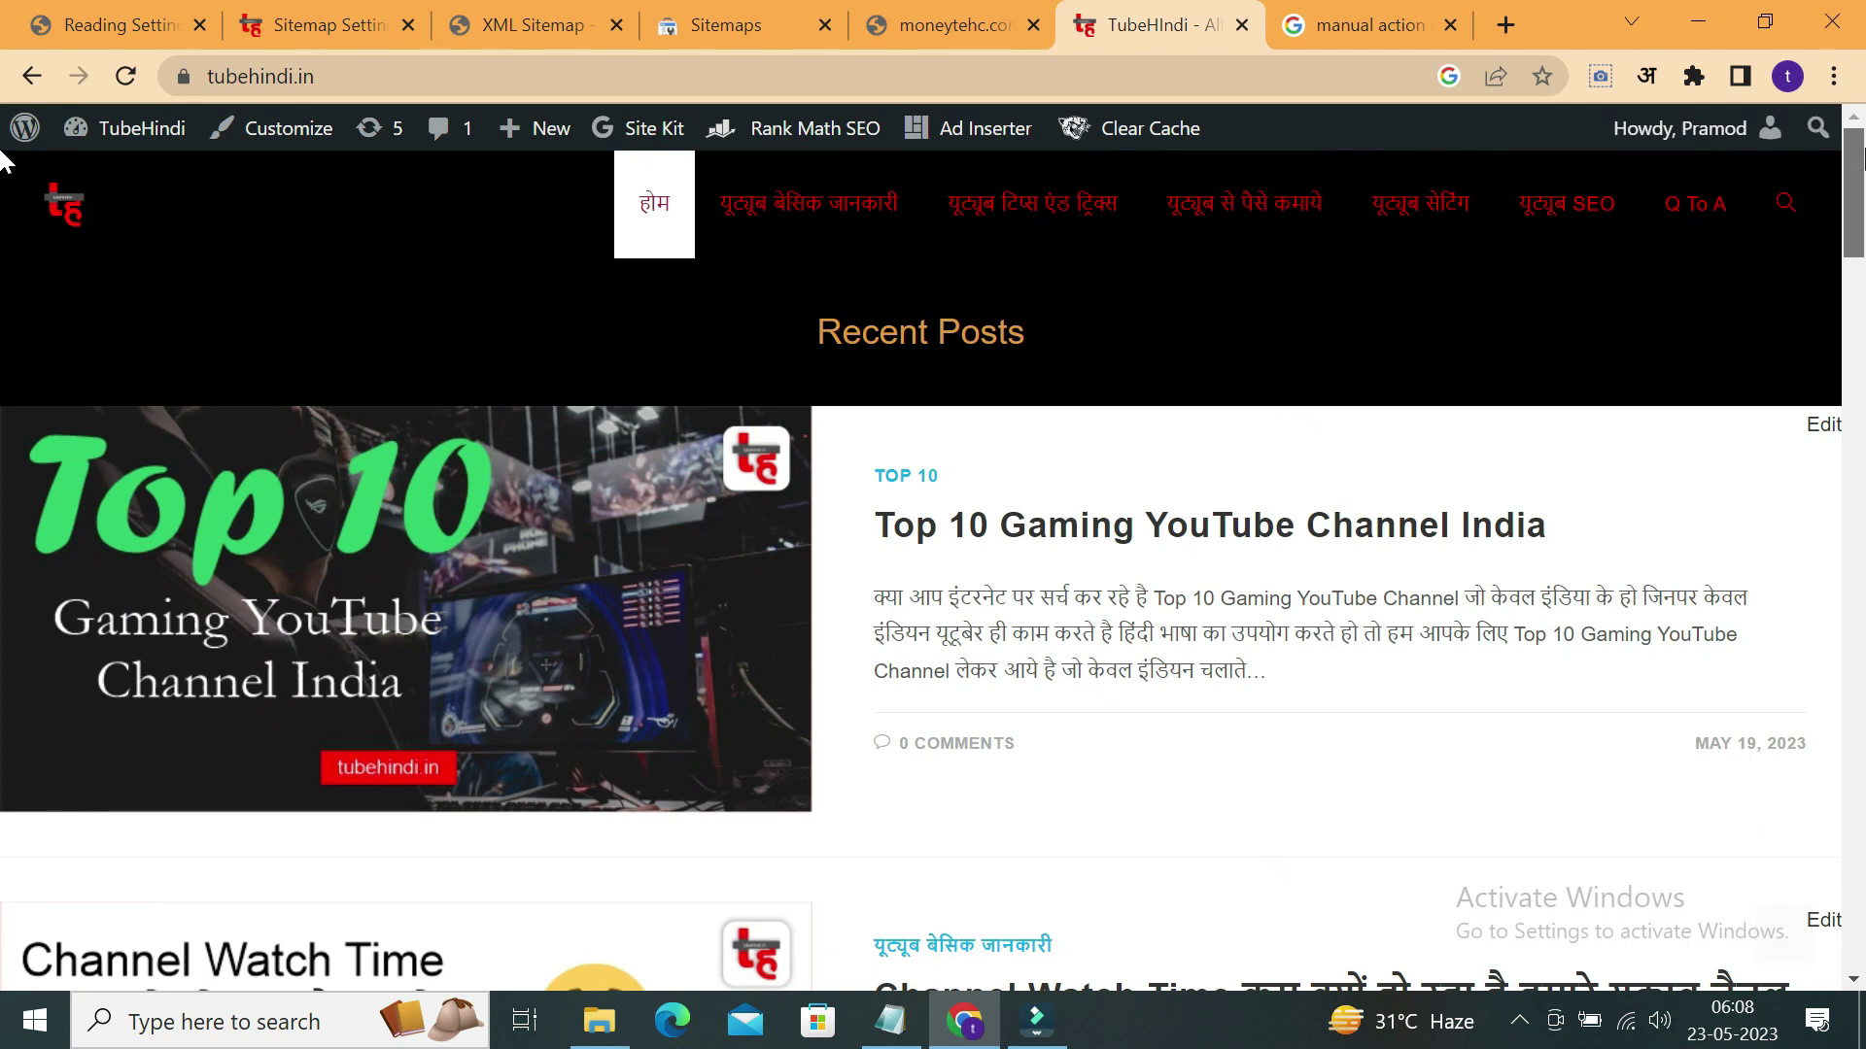
left_click(1314, 544)
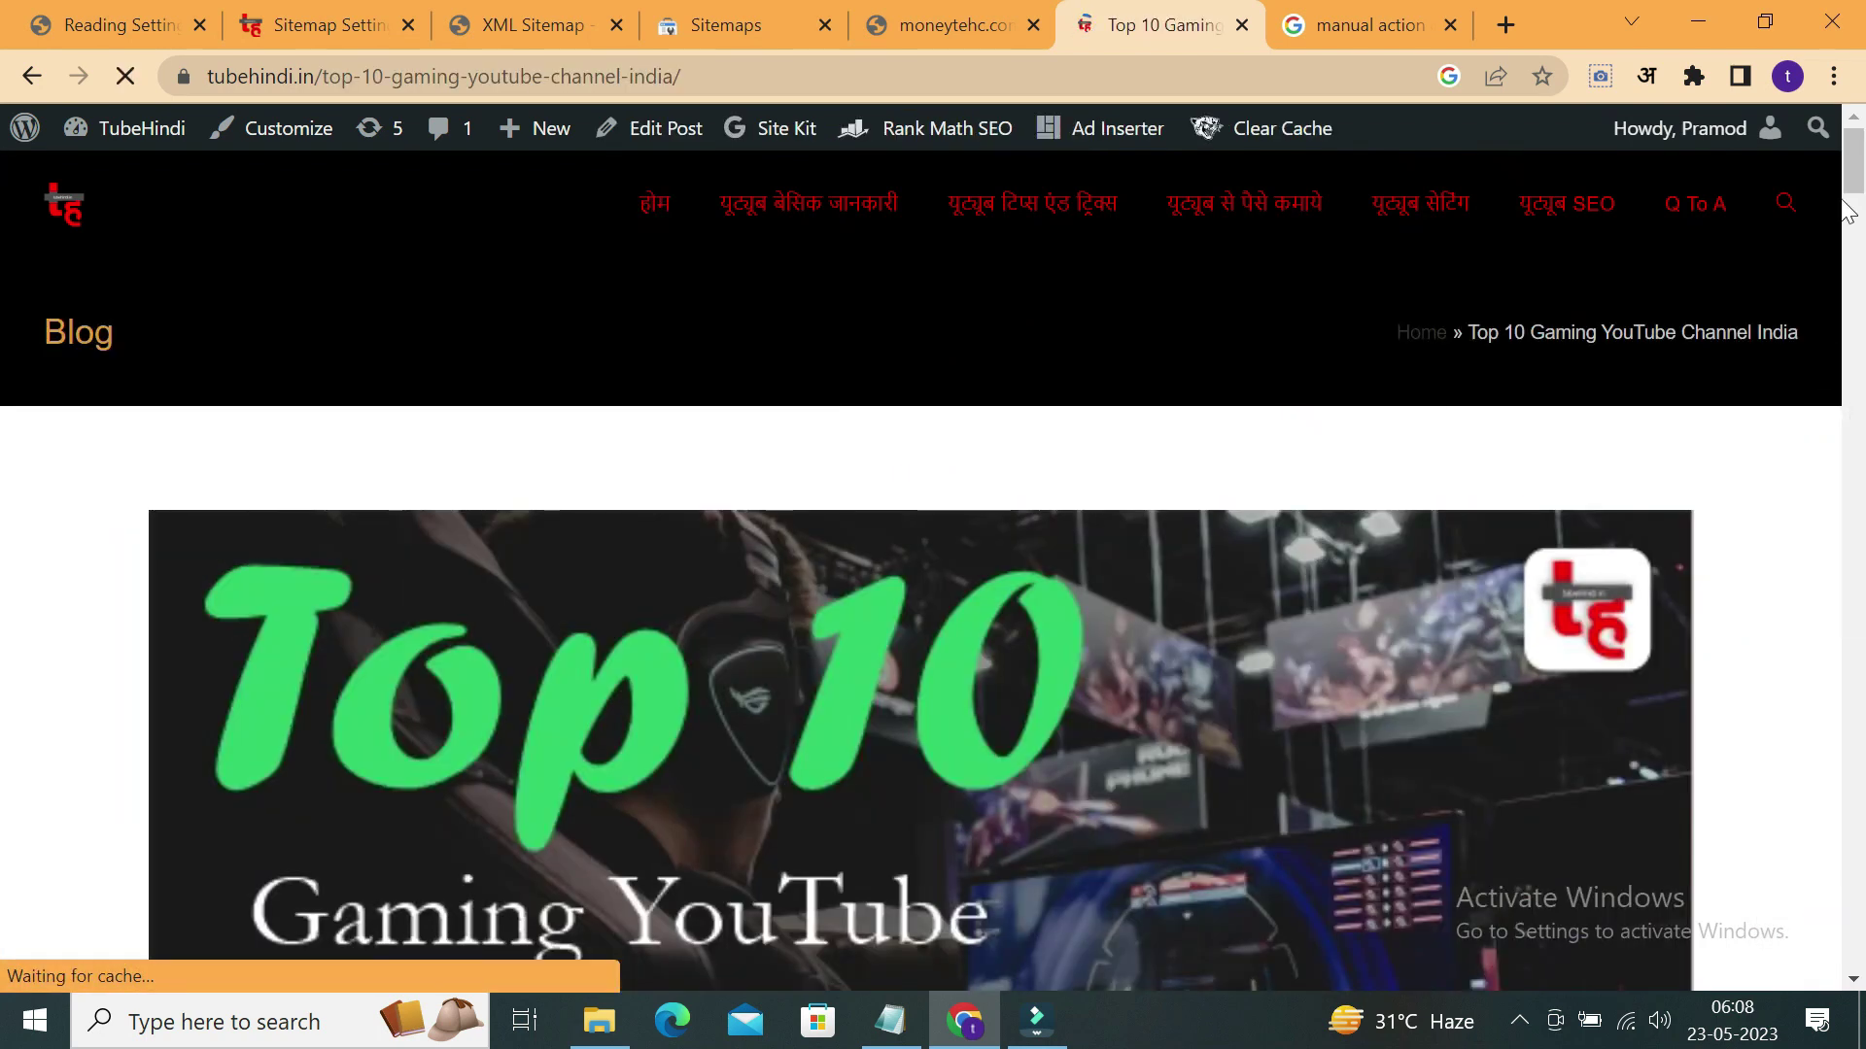
Read through the "Top 10 Gaming YouTube Channel India" post to examine its content for duplication.
left_click_drag(1851, 184, 1846, 879)
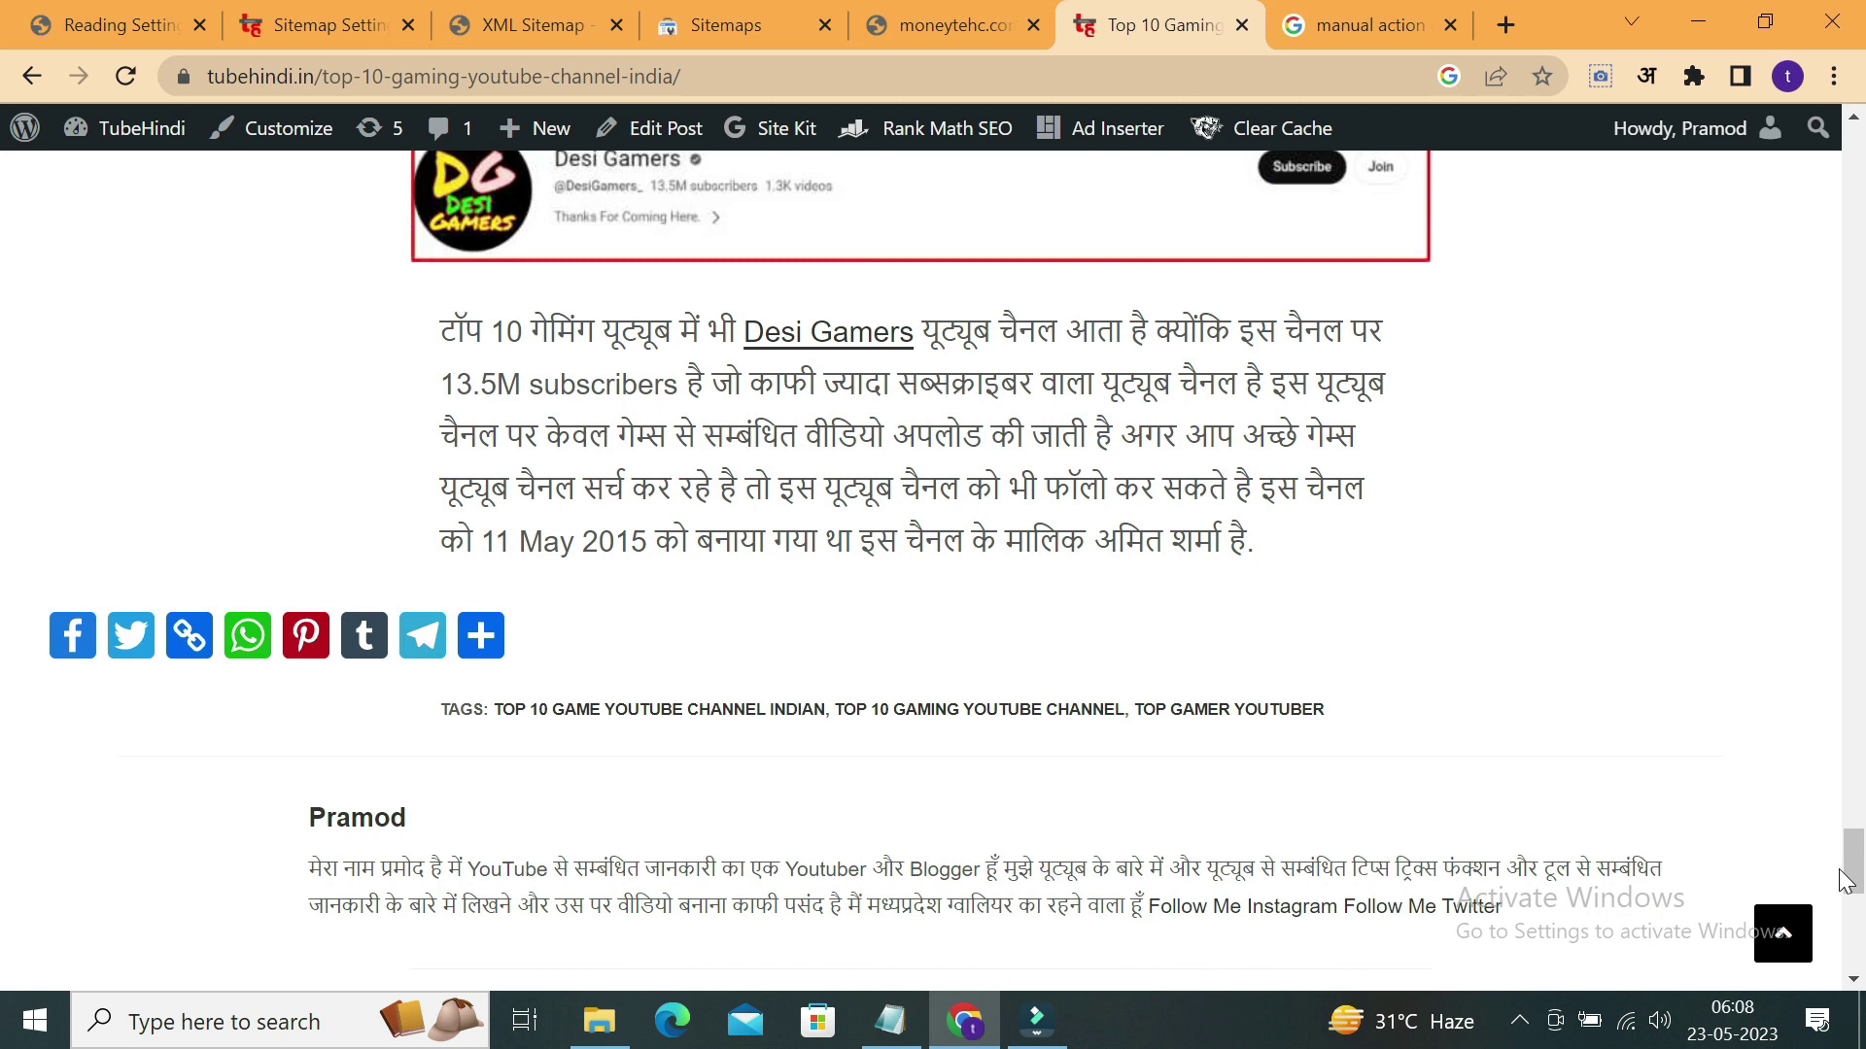
left_click_drag(1846, 879, 5, 230)
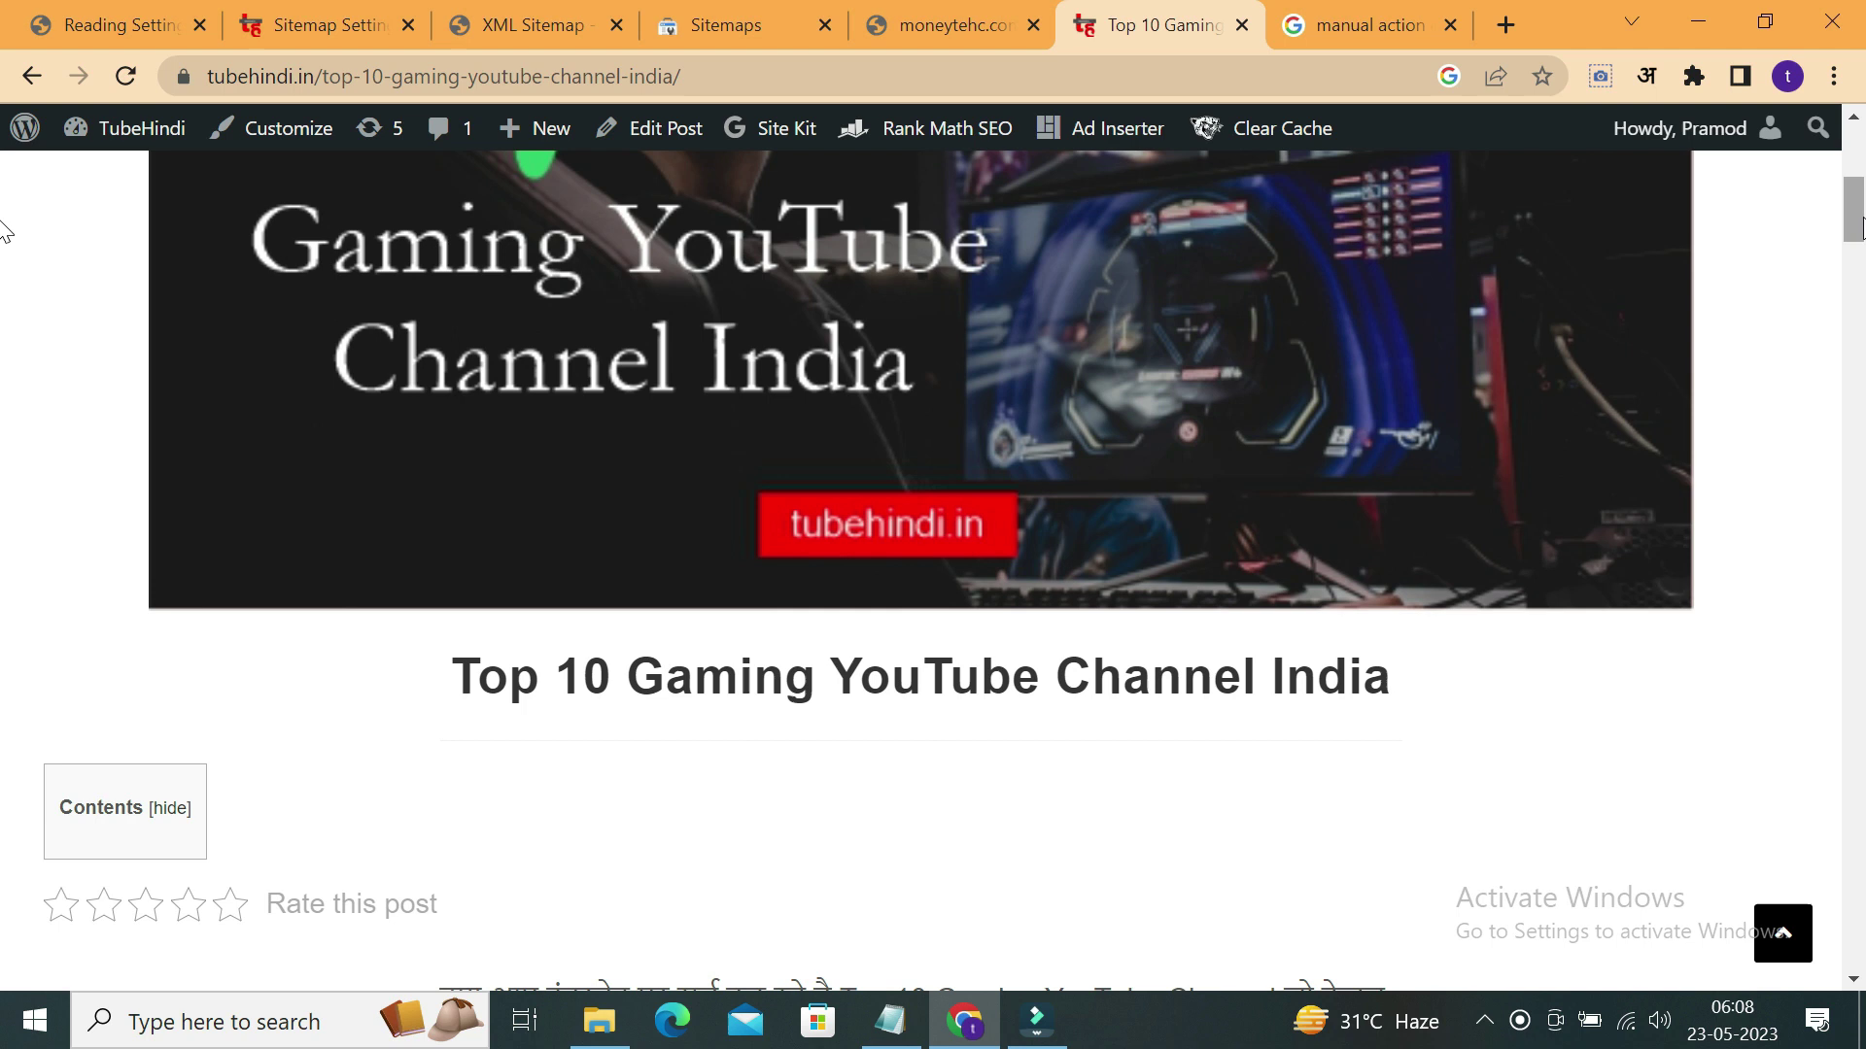
left_click_drag(1859, 226, 1859, 173)
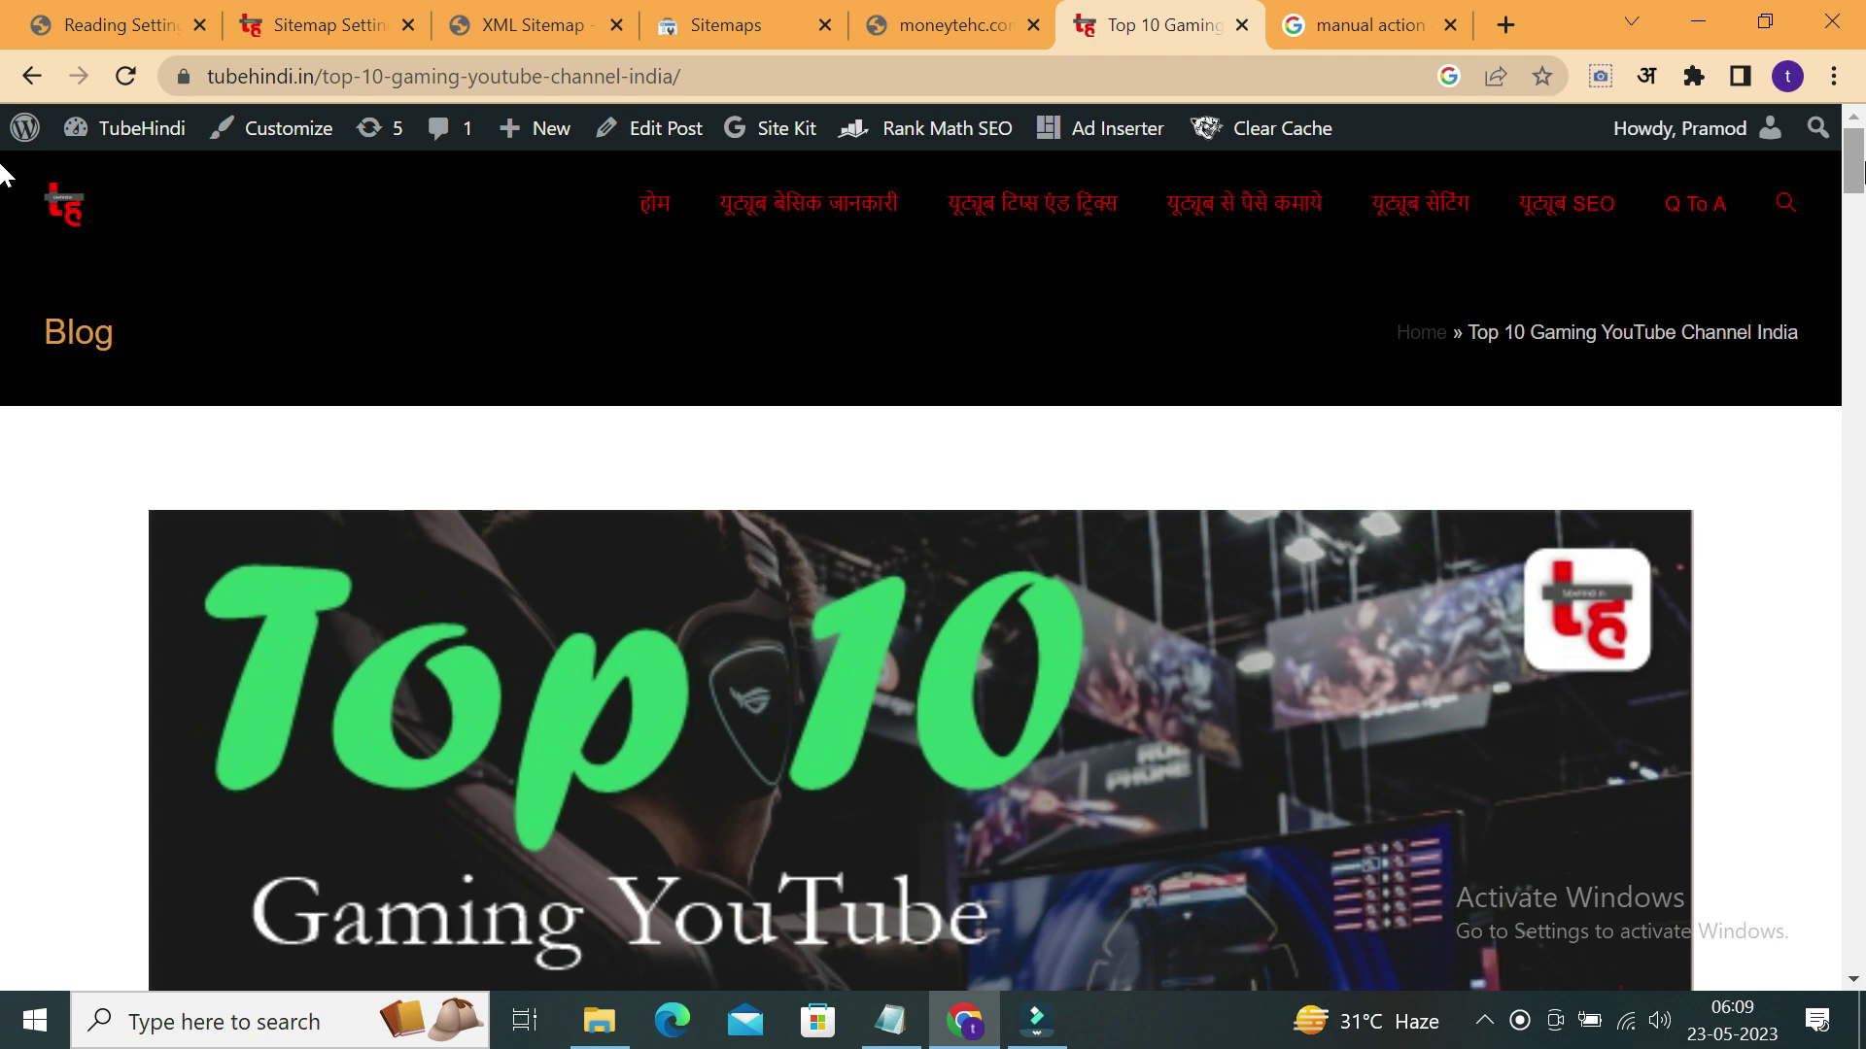
left_click_drag(1854, 195, 1859, 633)
left_click_drag(5, 636, 5, 141)
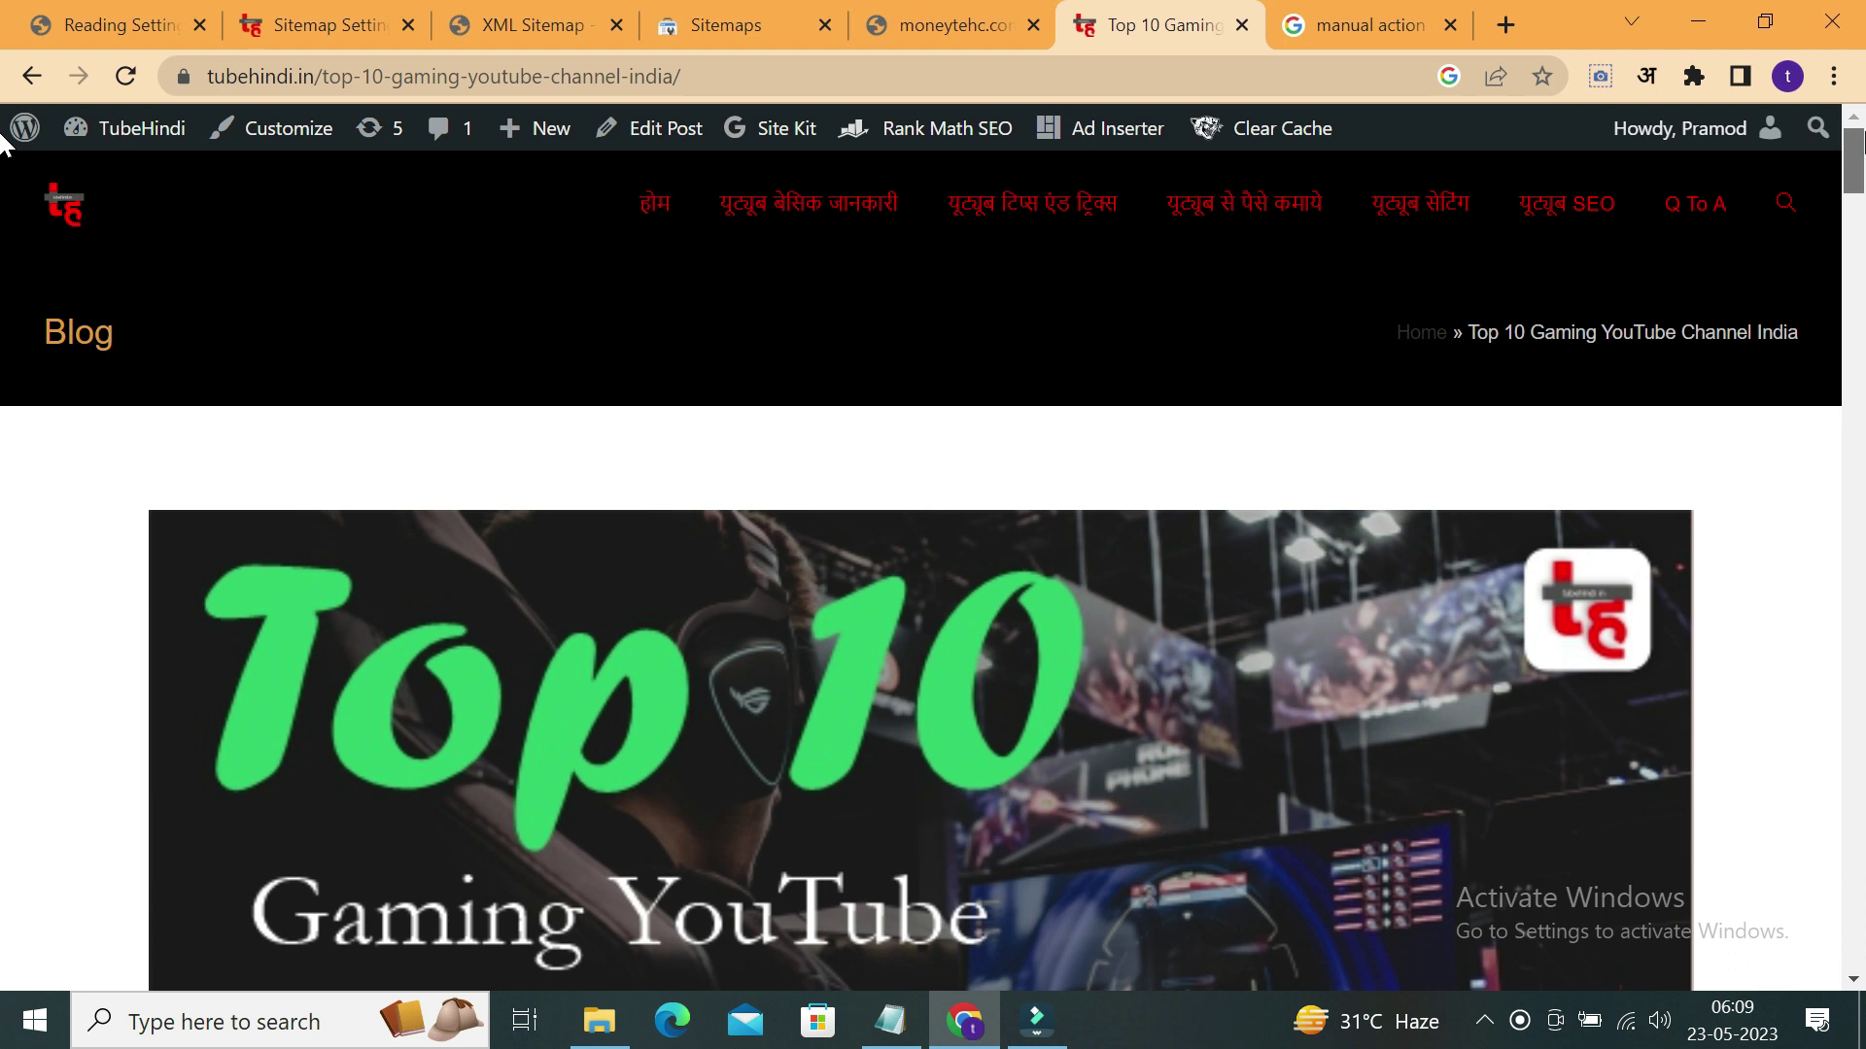
scroll(4, 253, "down", 13)
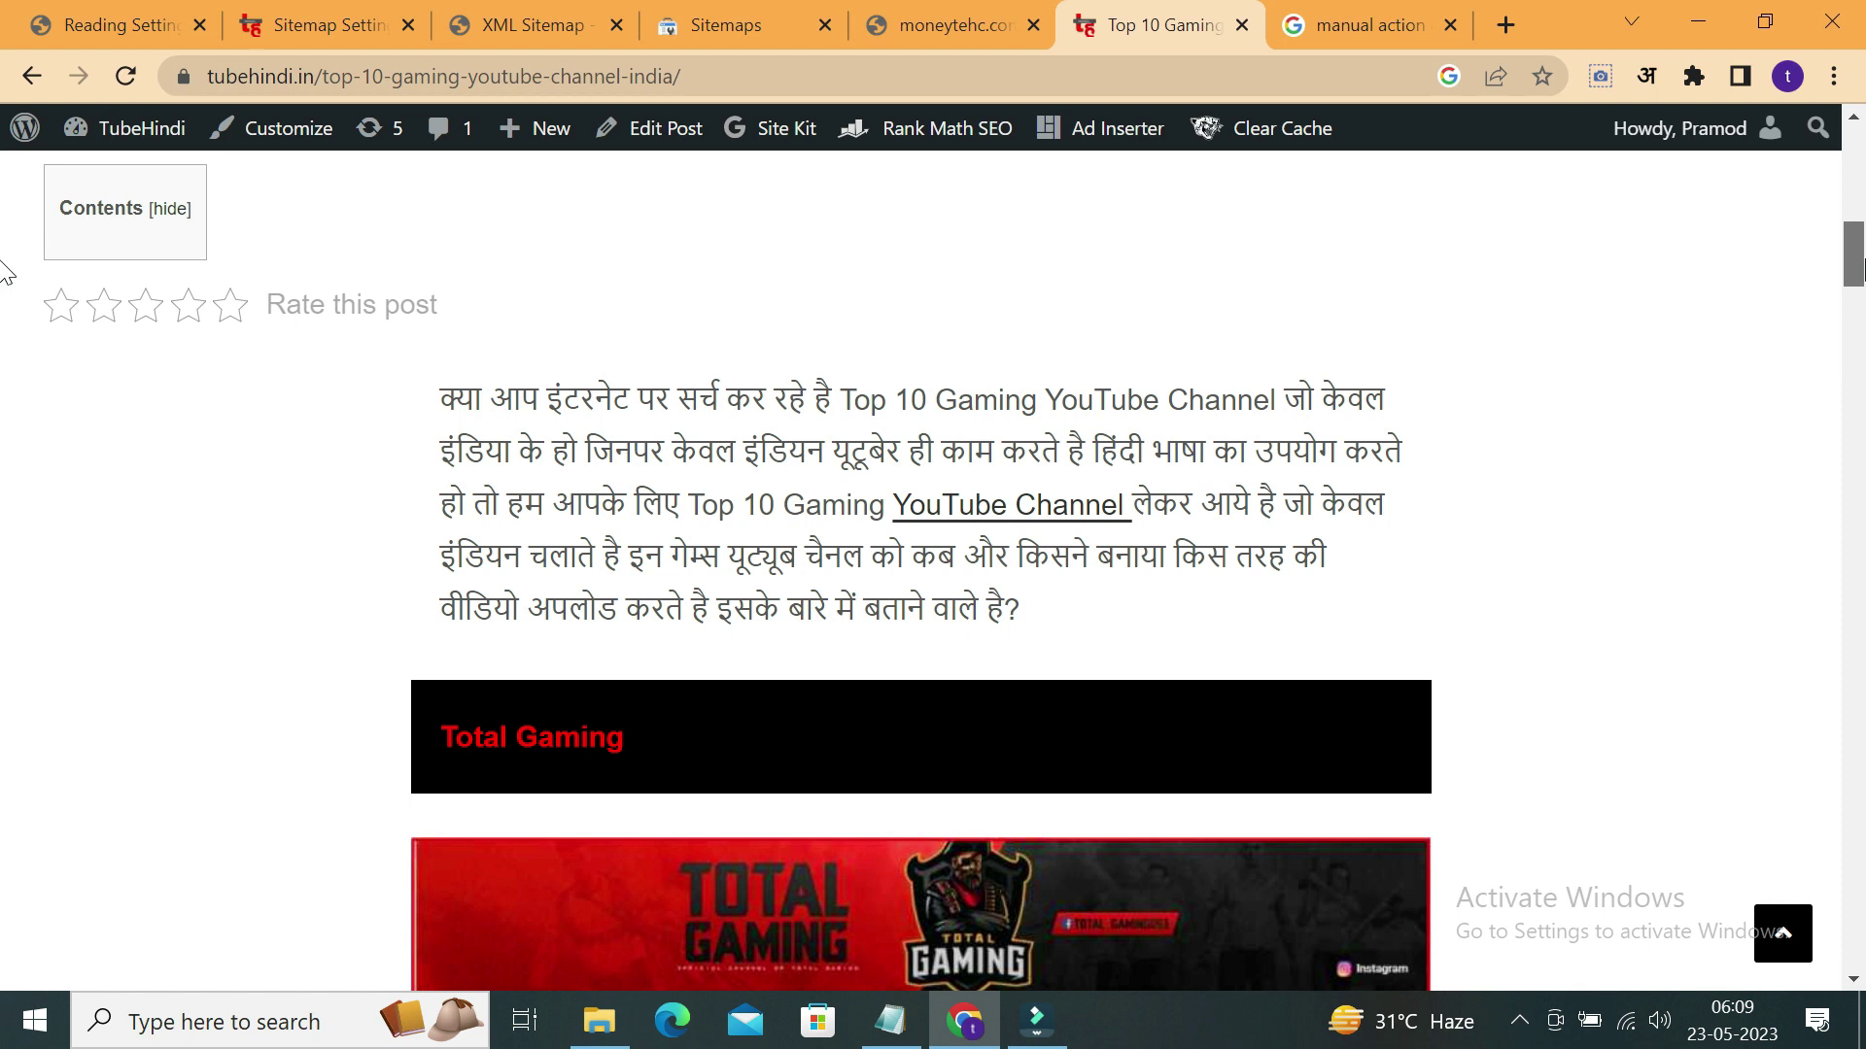
Return to the start of the gaming channel post and open the tubehindi.in homepage through the site logo.
left_click_drag(1858, 270, 1860, 143)
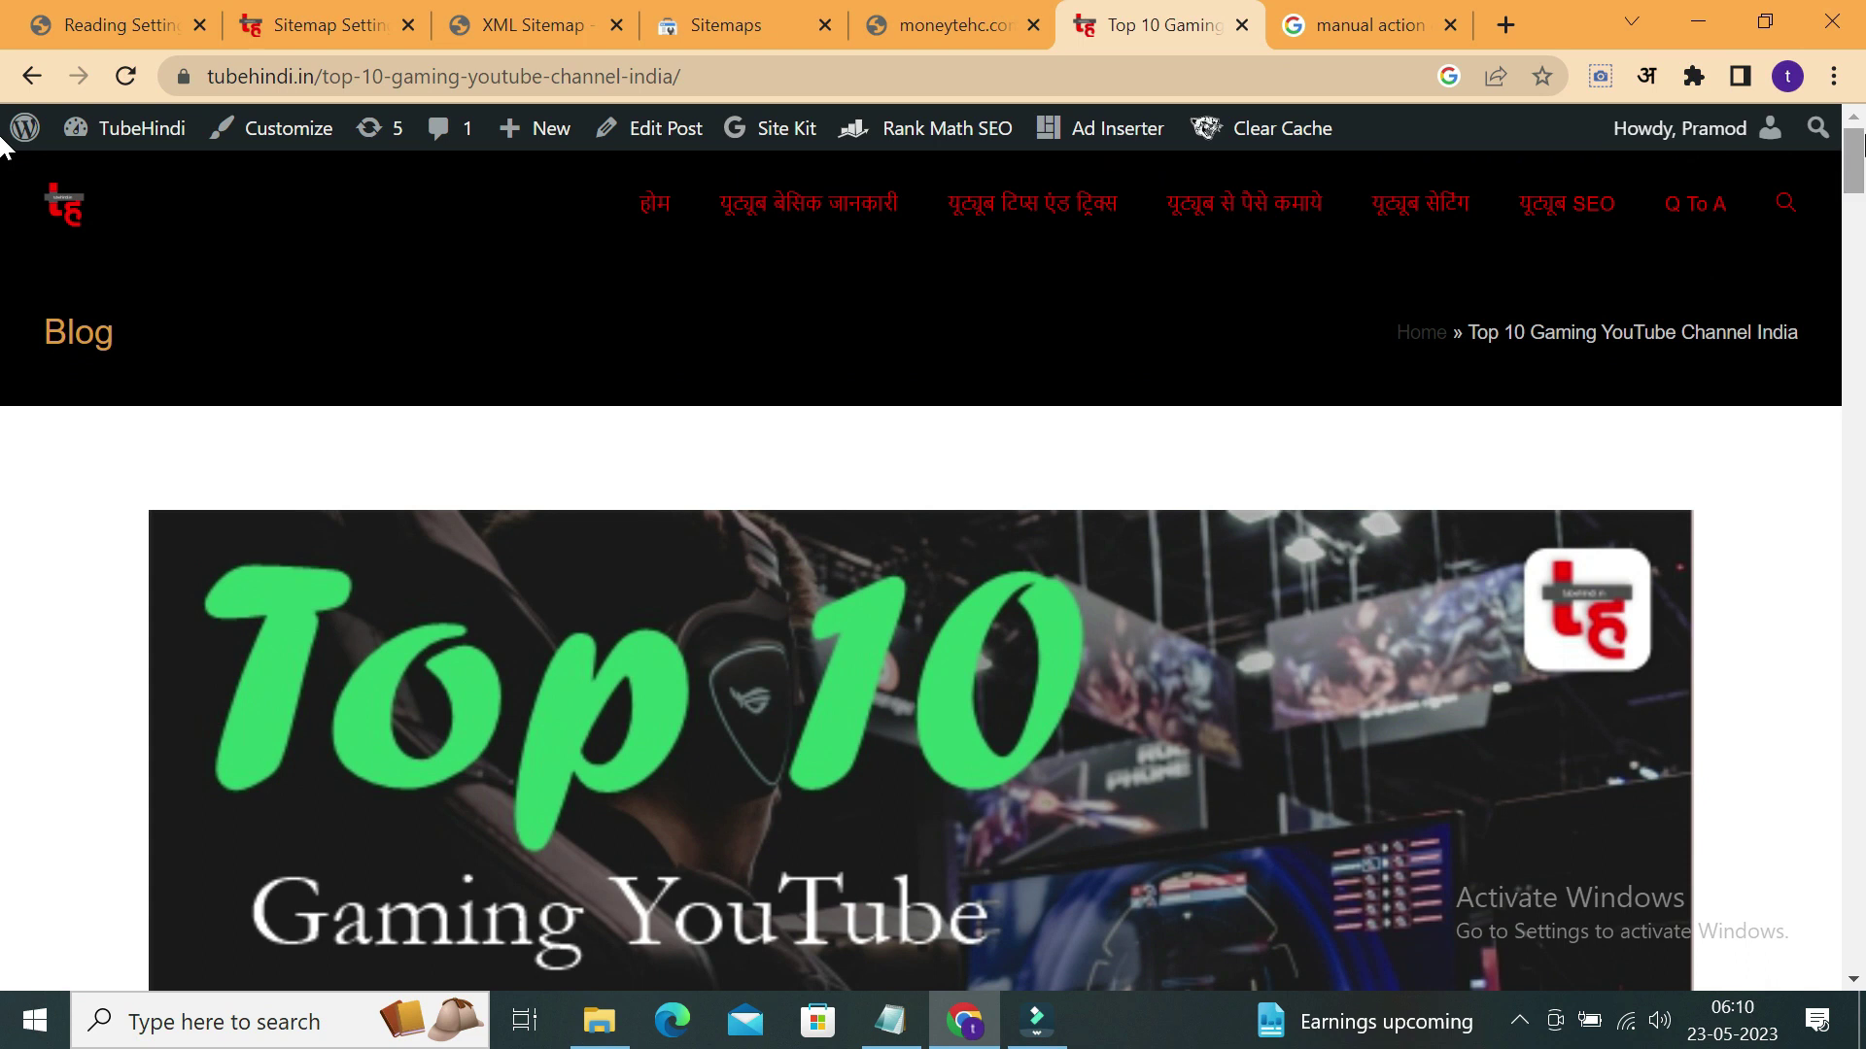
left_click(890, 1021)
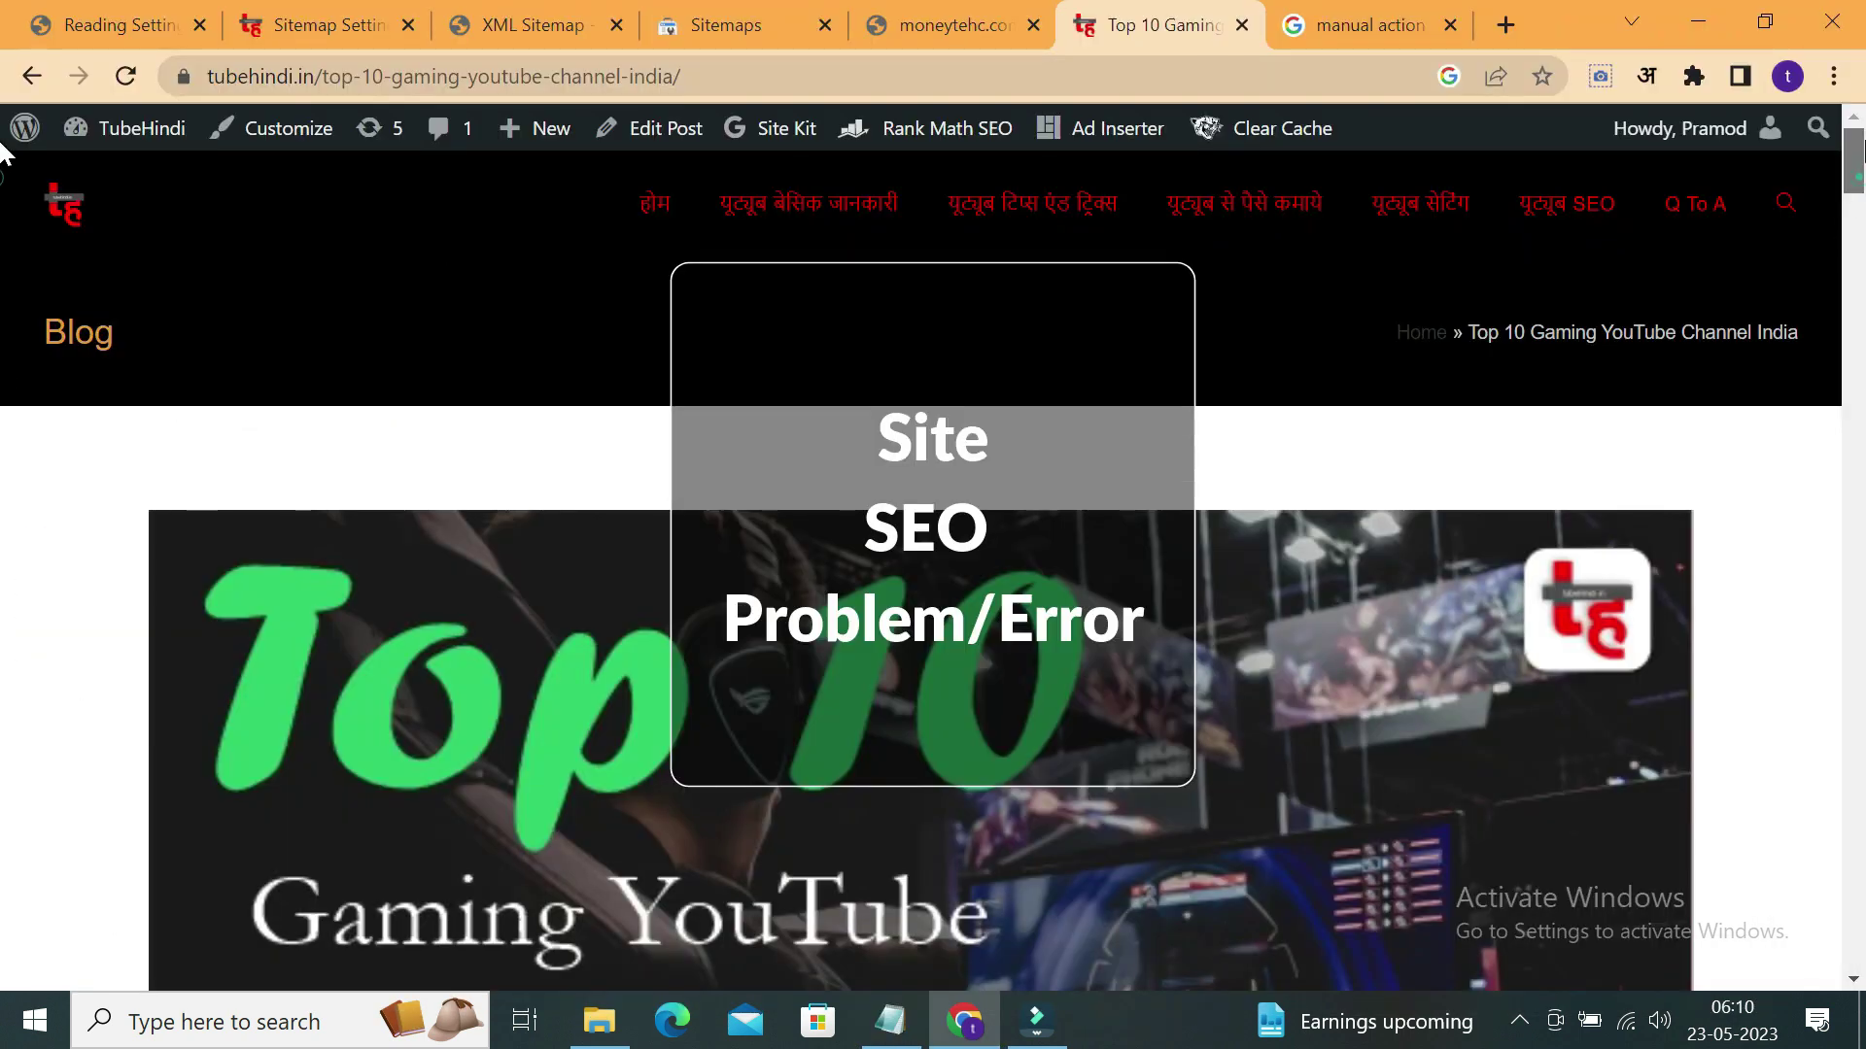
left_click(64, 209)
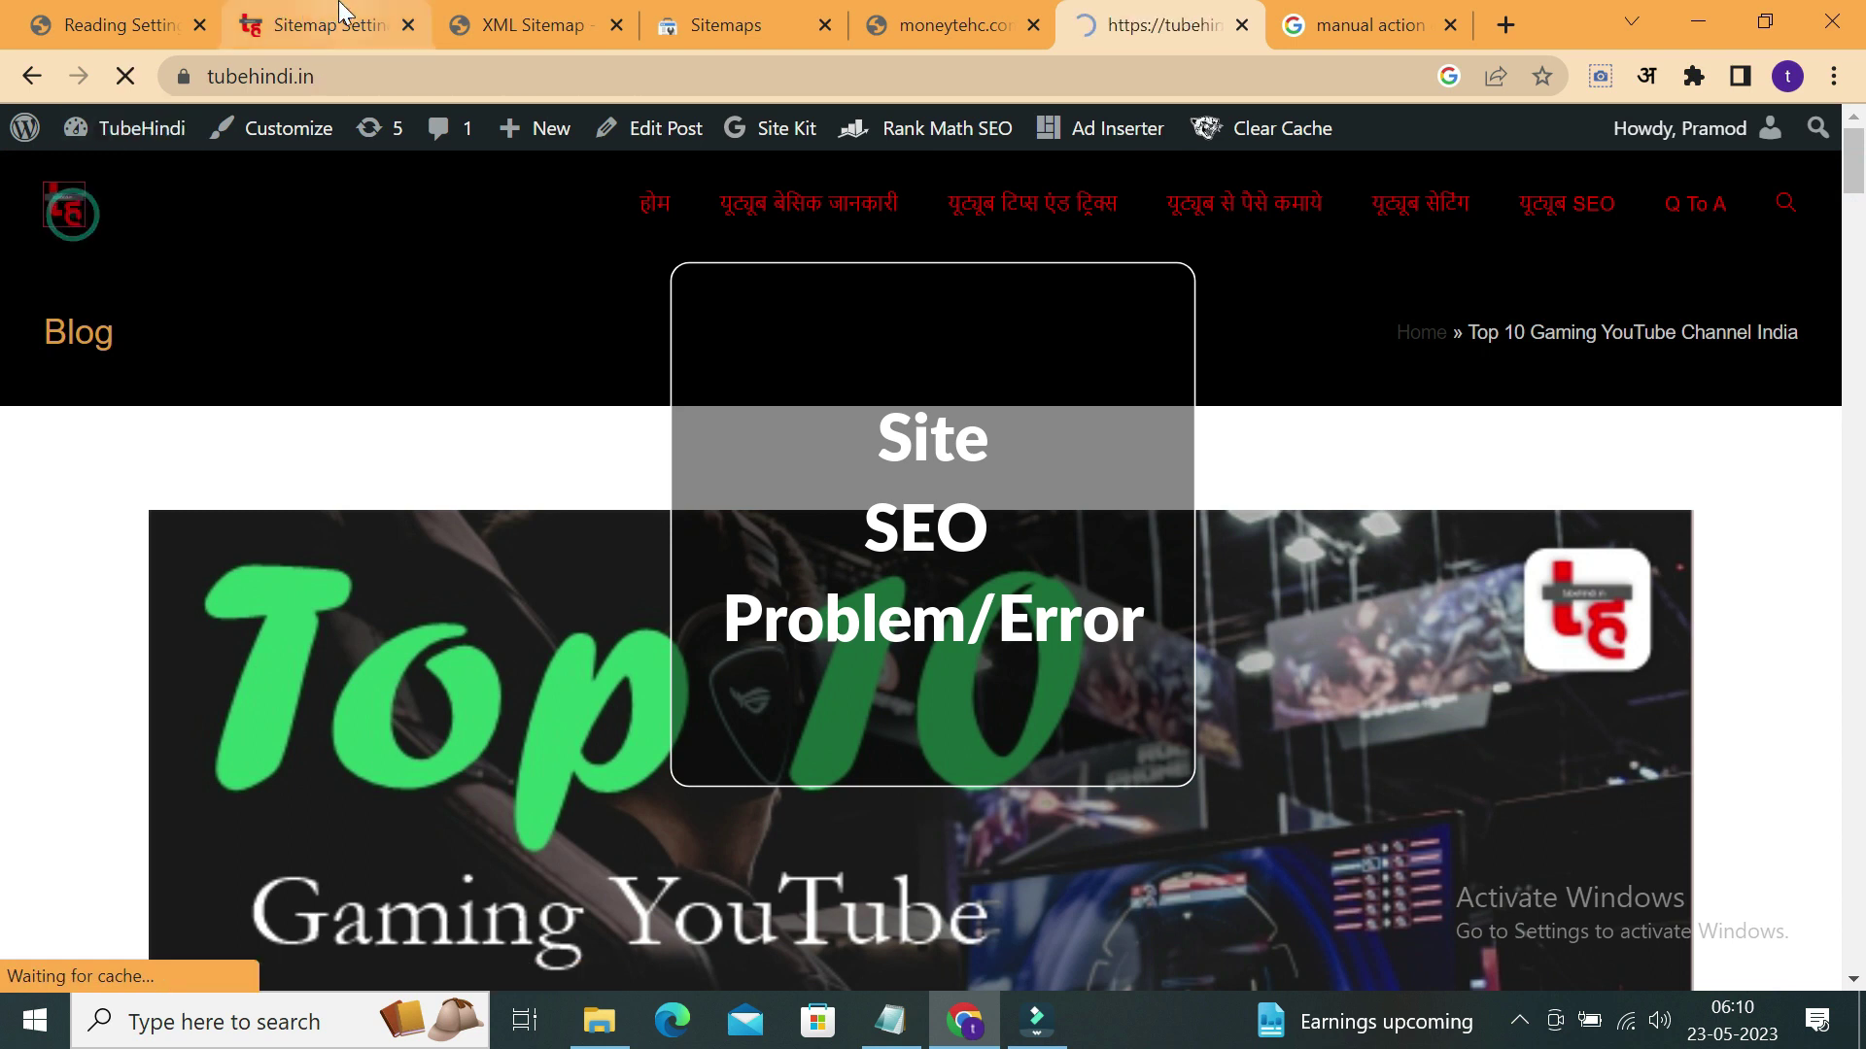
From the Rank Math Sitemap Settings page, open the All Posts list in a separate browser tab and look over the posts' SEO details.
left_click(340, 21)
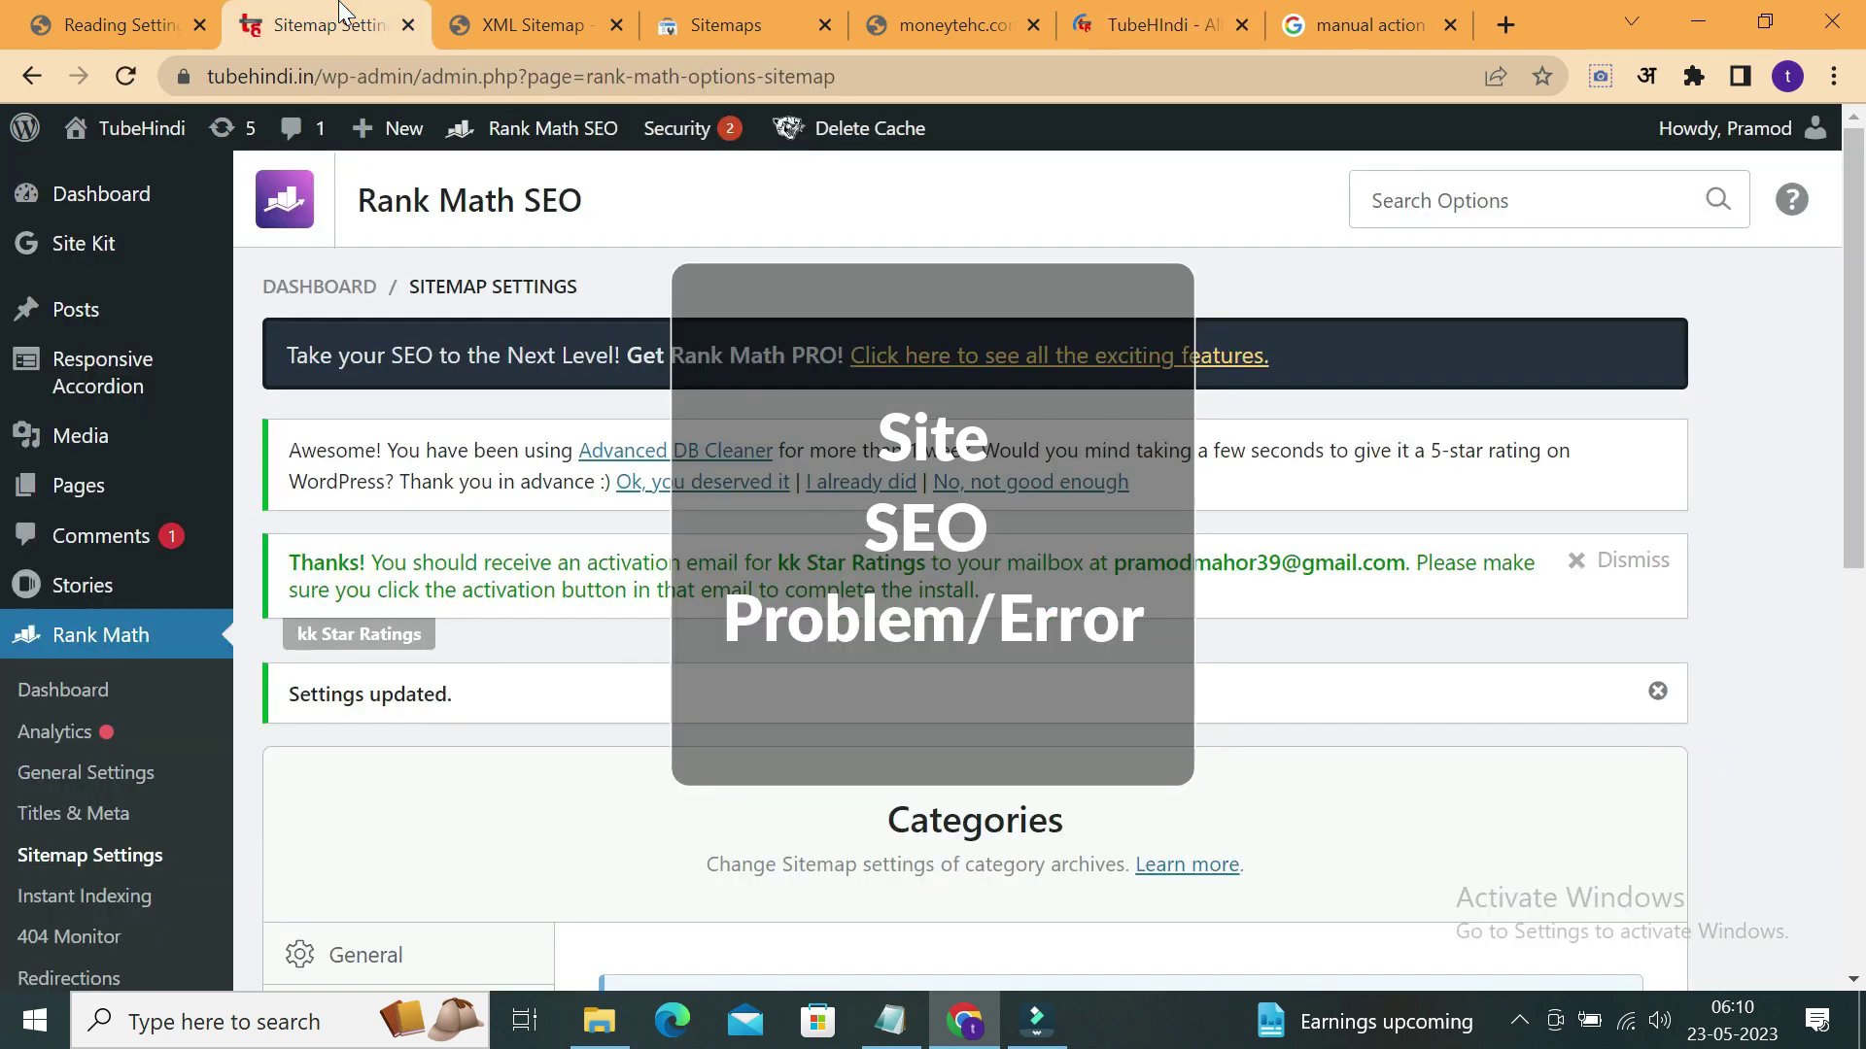
left_click(937, 10)
left_click(331, 24)
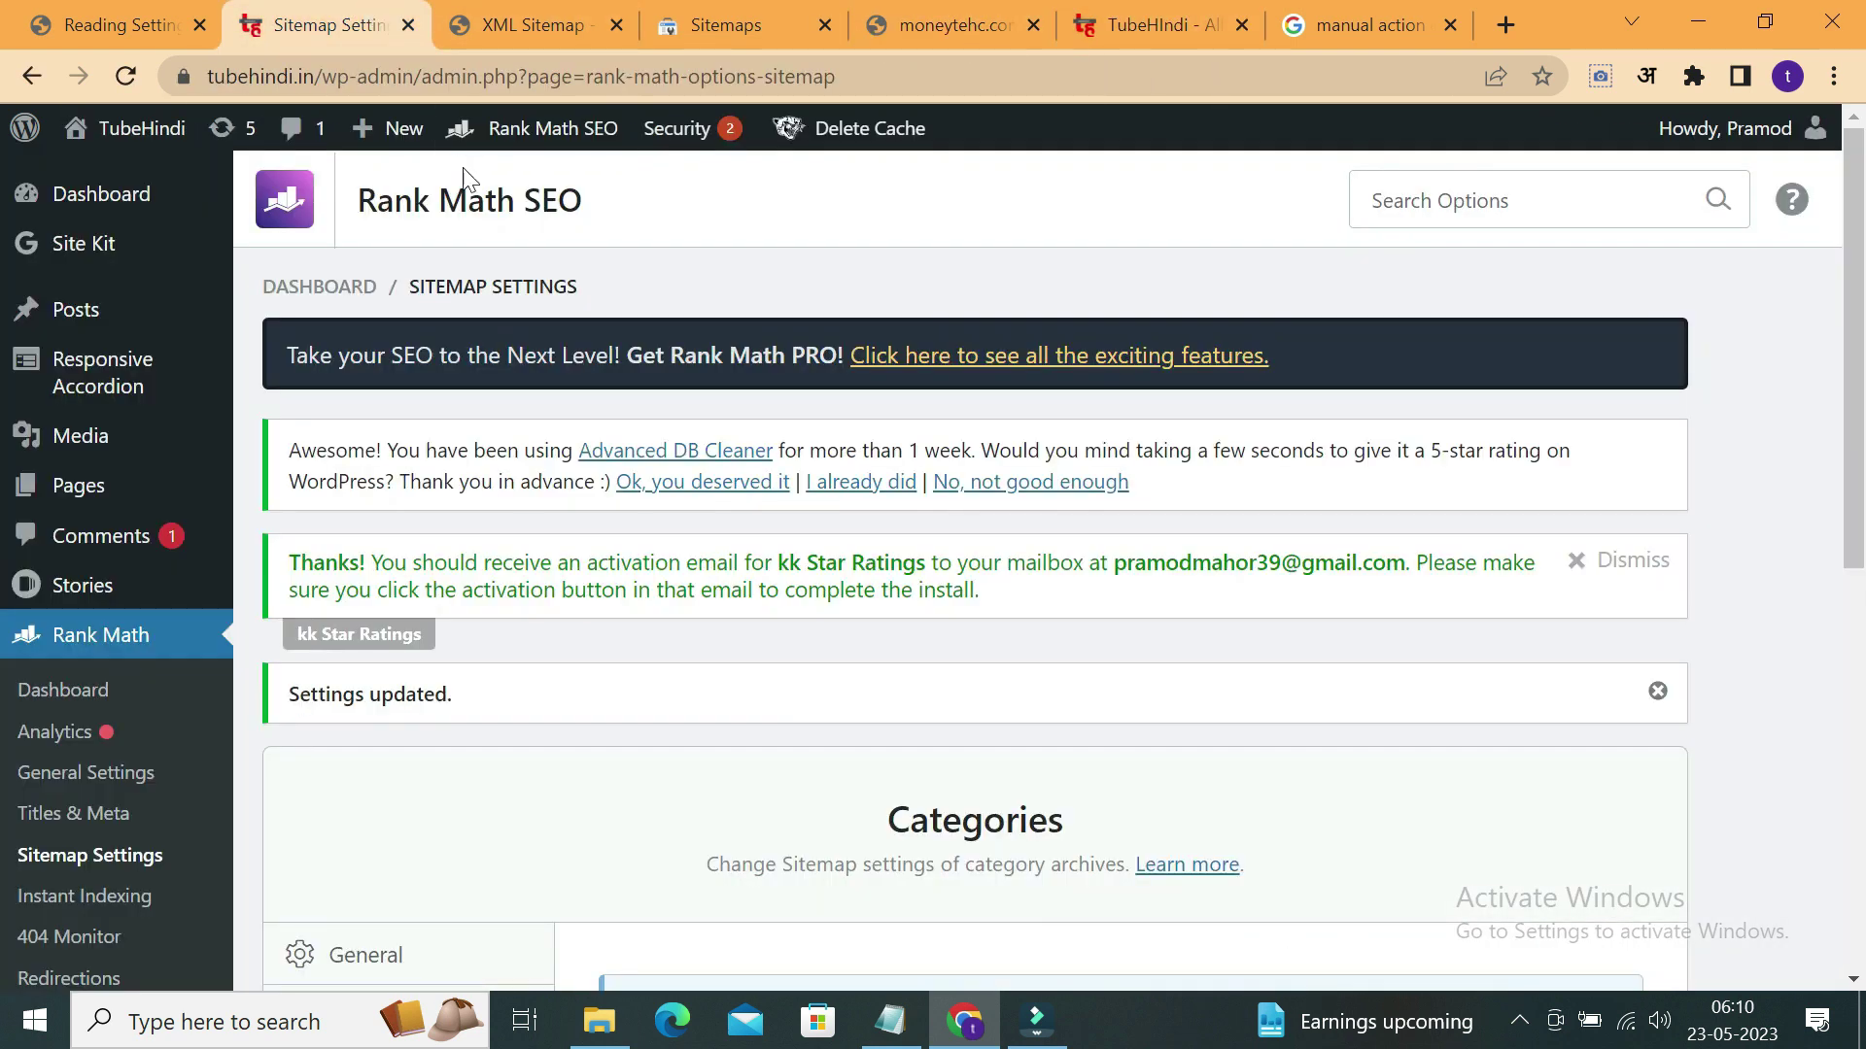
scroll(1858, 389, "down", 5)
scroll(1856, 428, "up", 5)
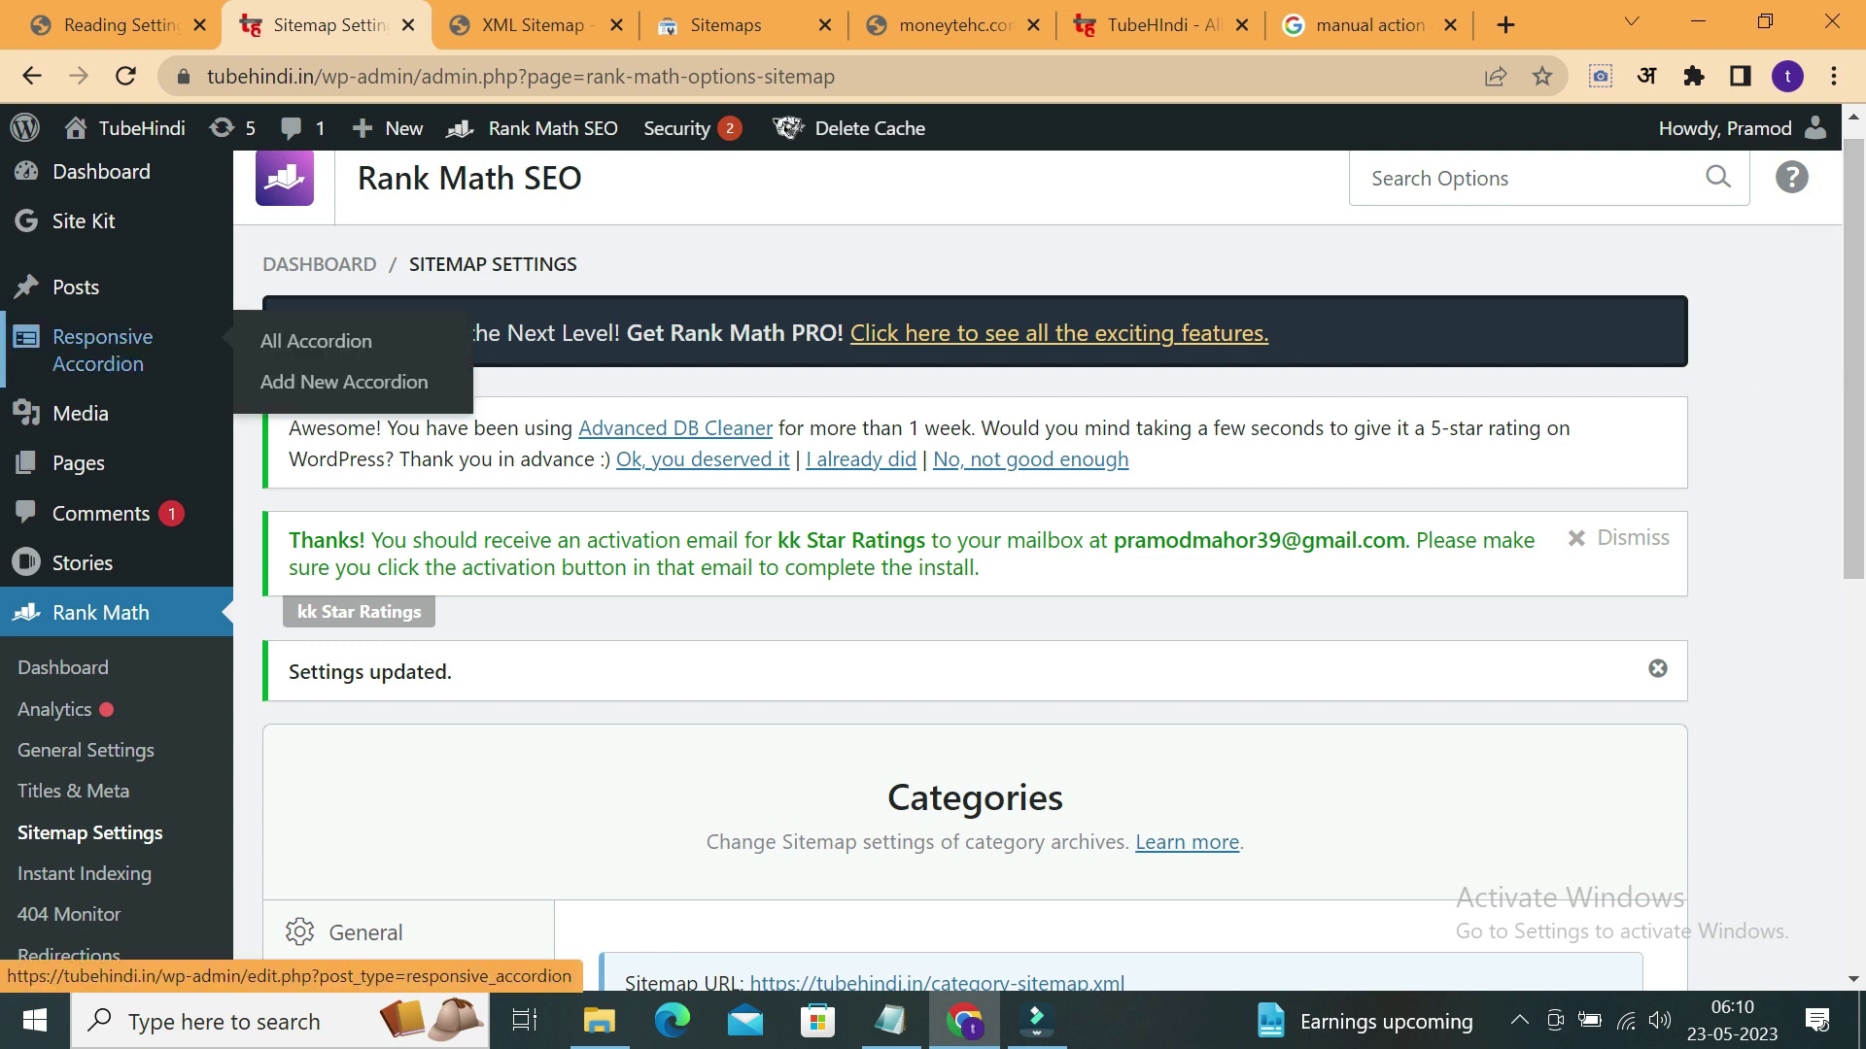
mouse_move(97, 414)
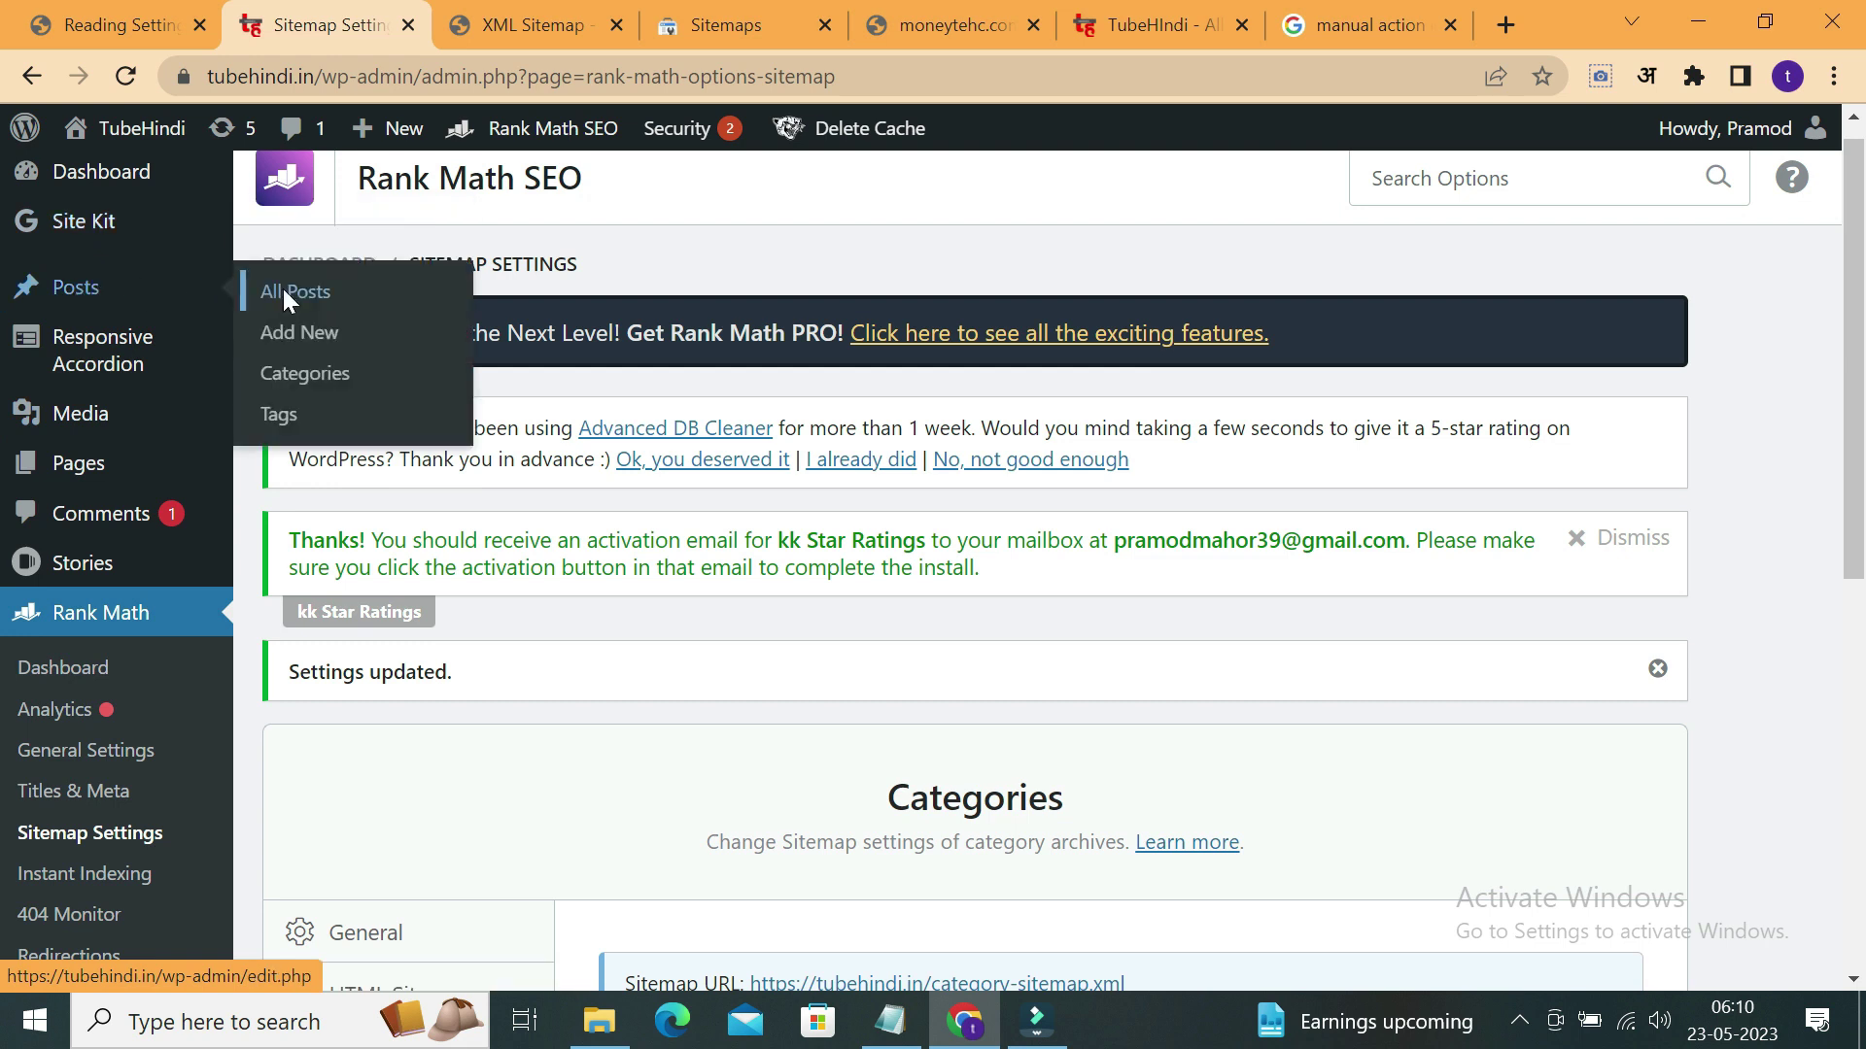
middle_click(282, 291)
left_click_drag(636, 21, 491, 14)
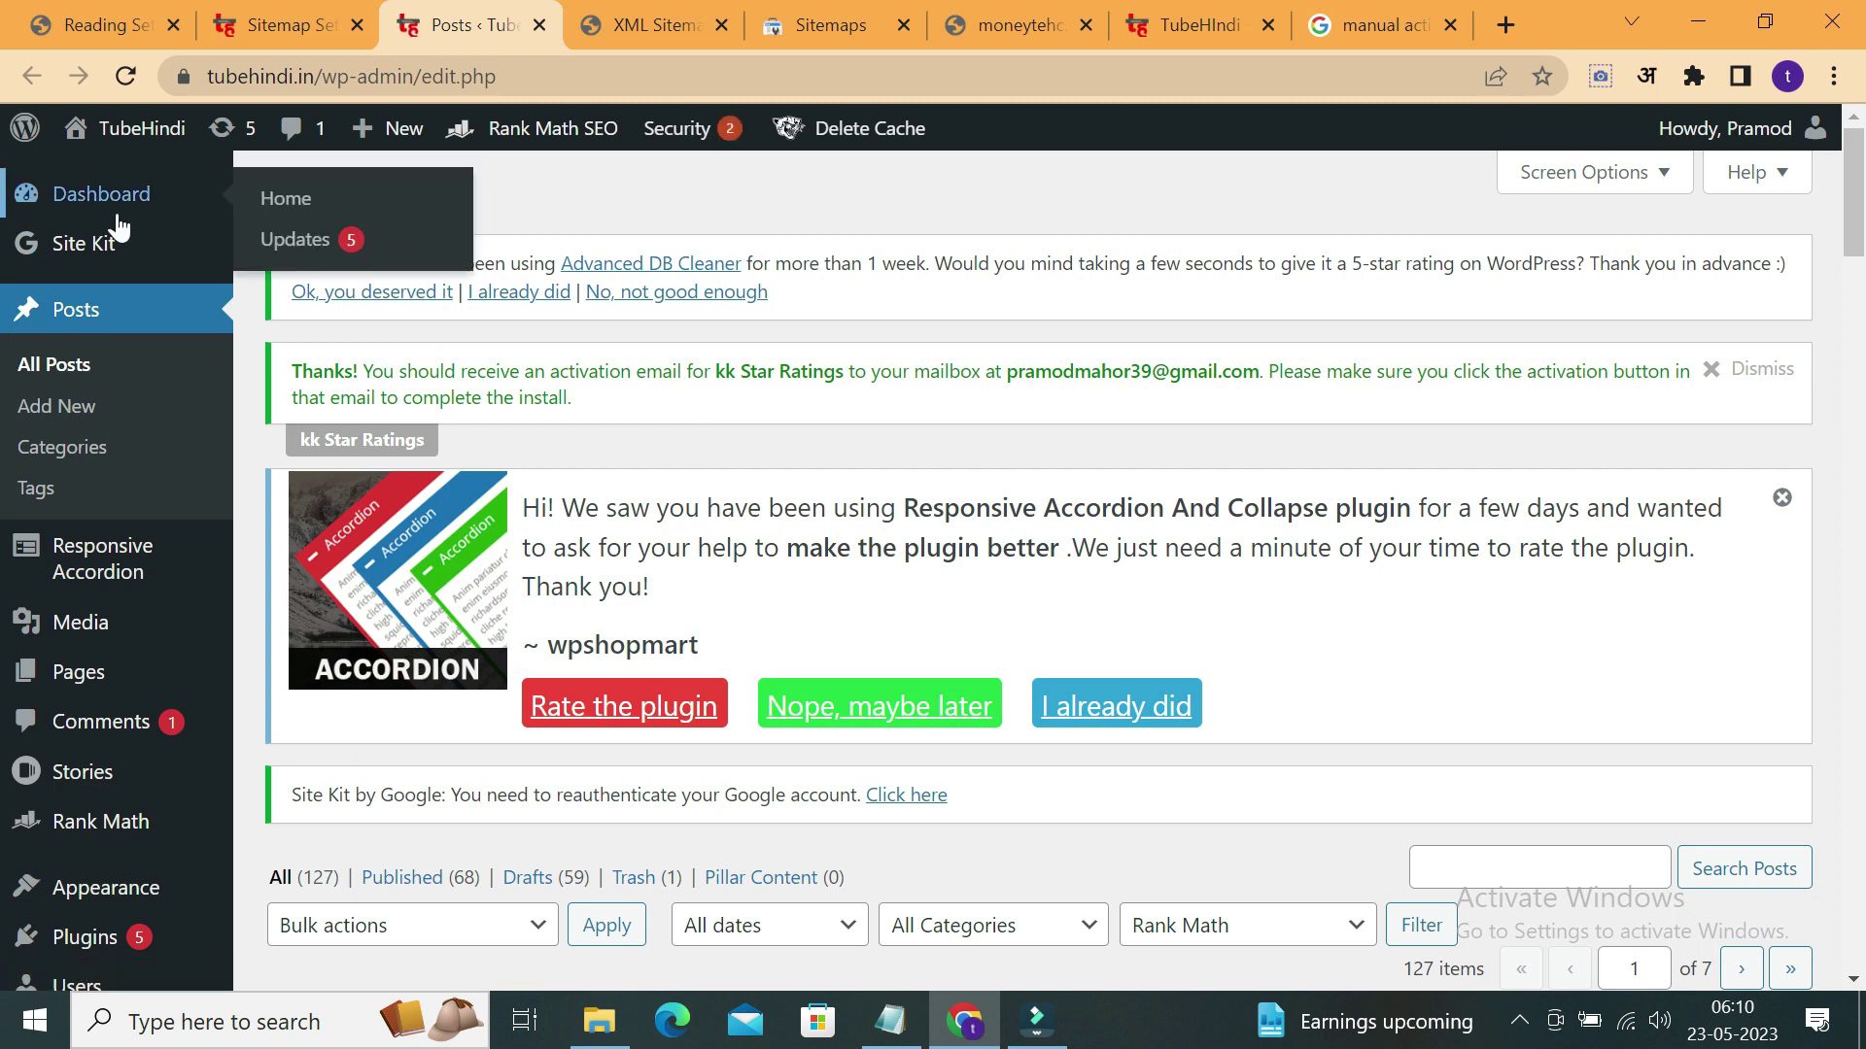
left_click_drag(1856, 236, 1855, 296)
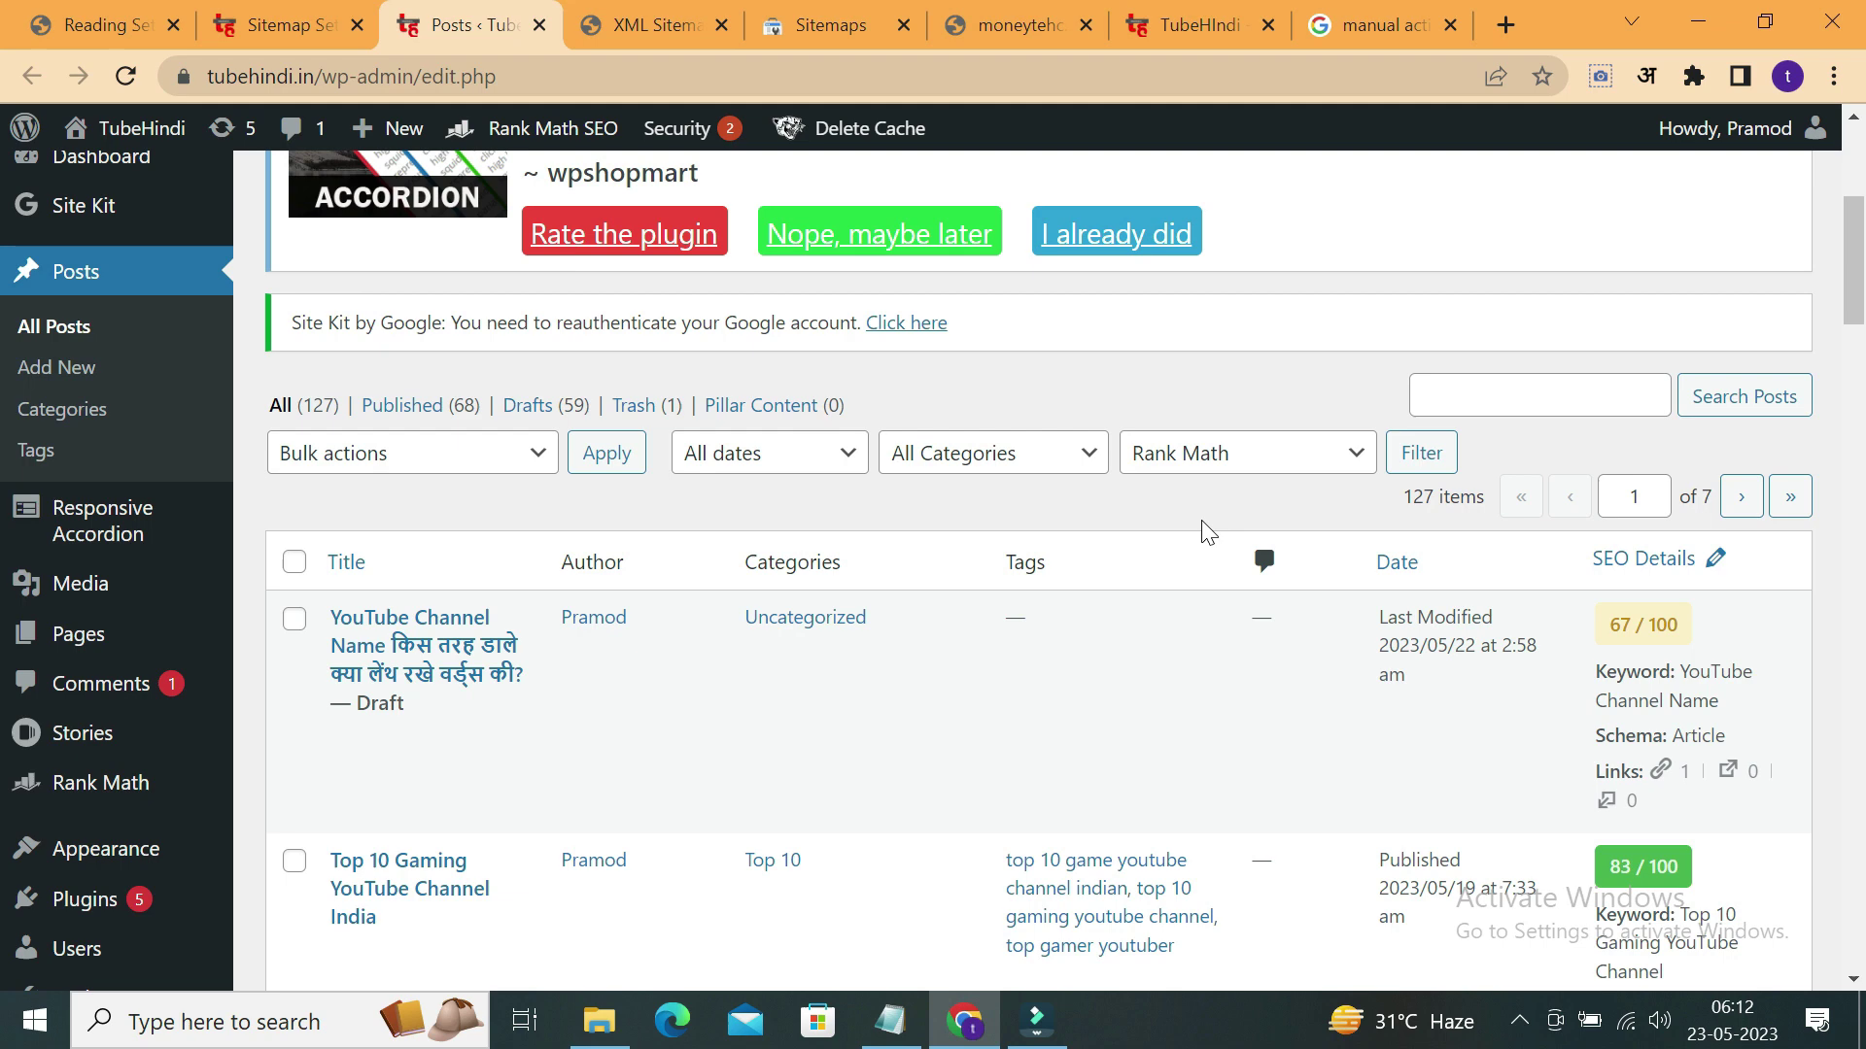
left_click_drag(1858, 268, 1086, 204)
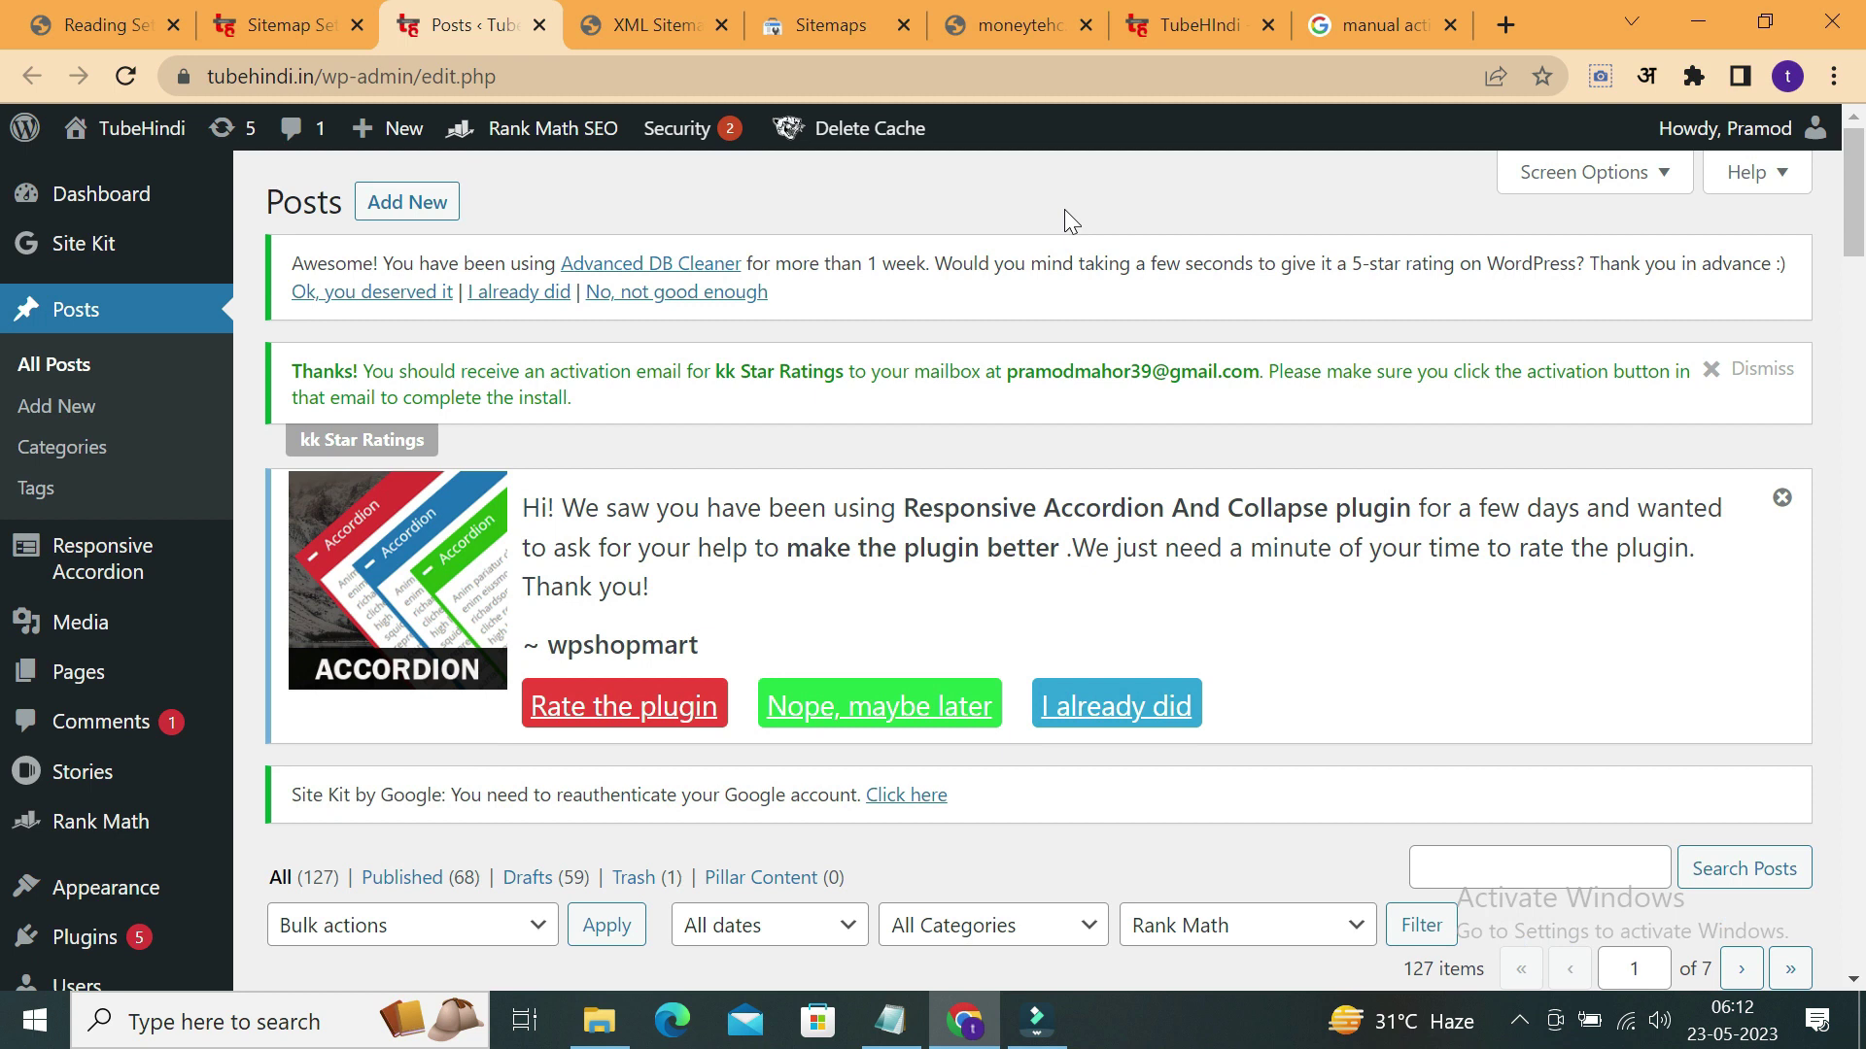